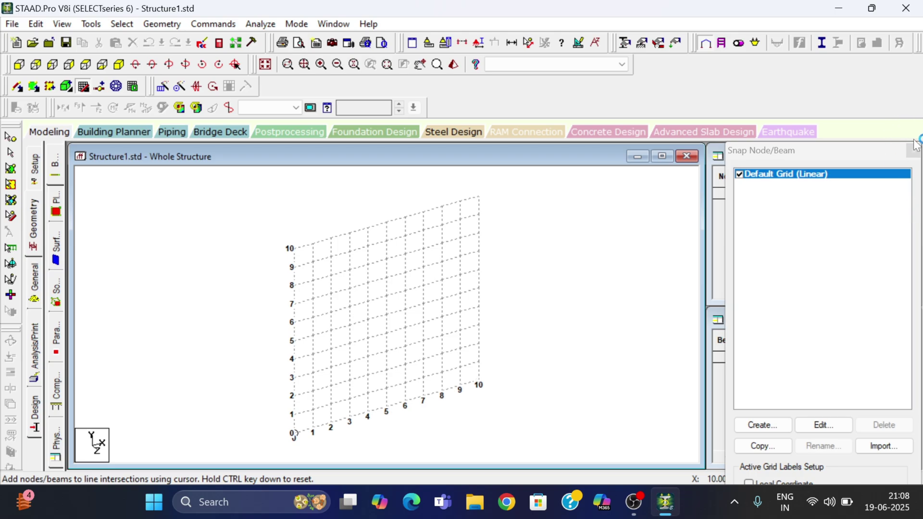
- Close the Snap Node/Beam grid and start the Structure Wizard with the Frame Models prototypes
click(912, 152)
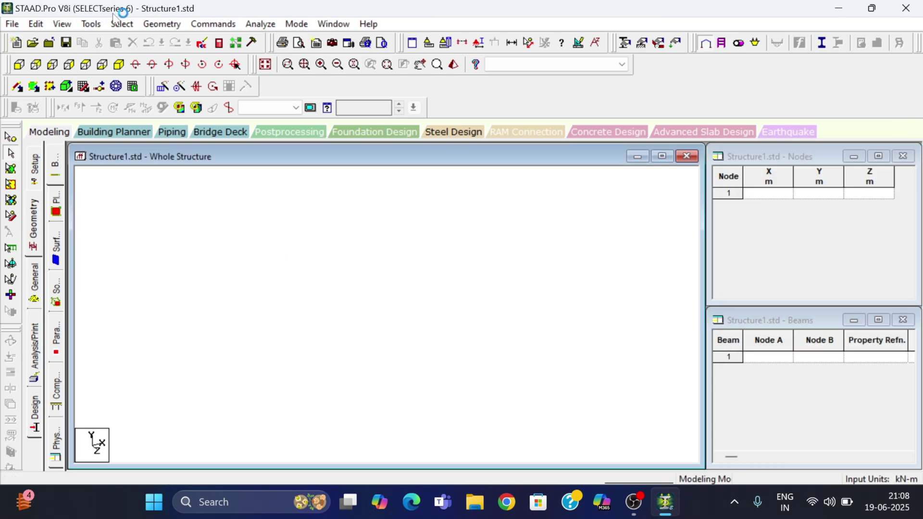
click(171, 25)
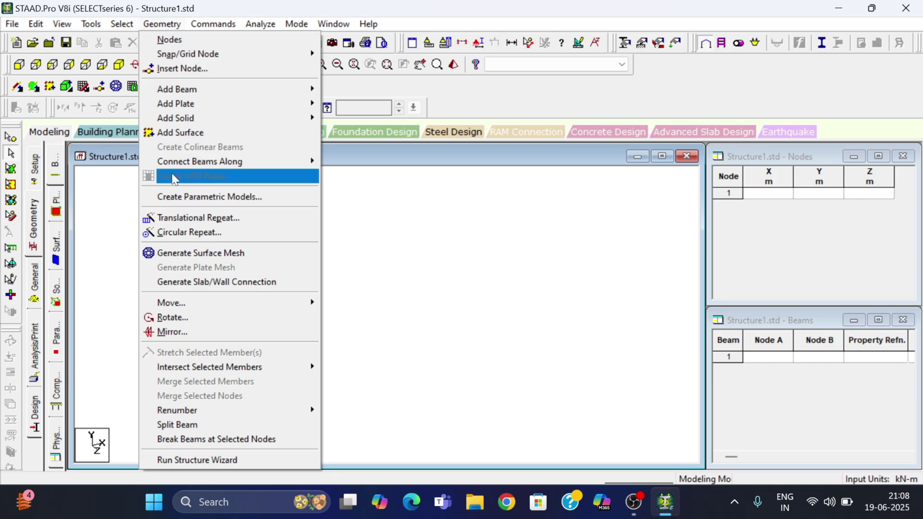
click(189, 461)
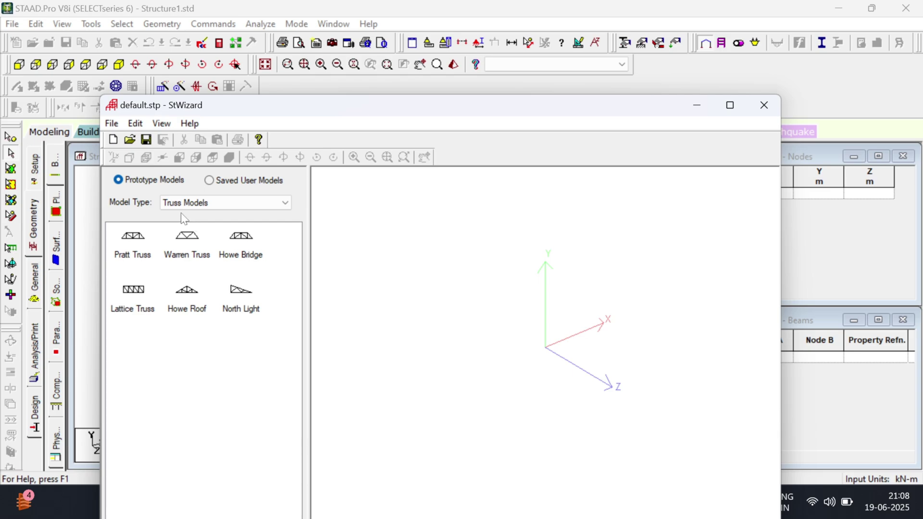
click(247, 206)
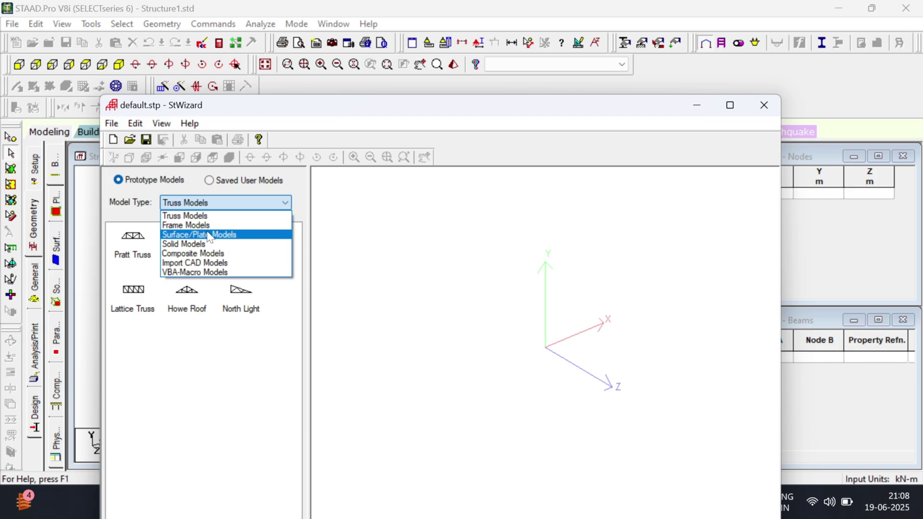
click(242, 226)
click(187, 240)
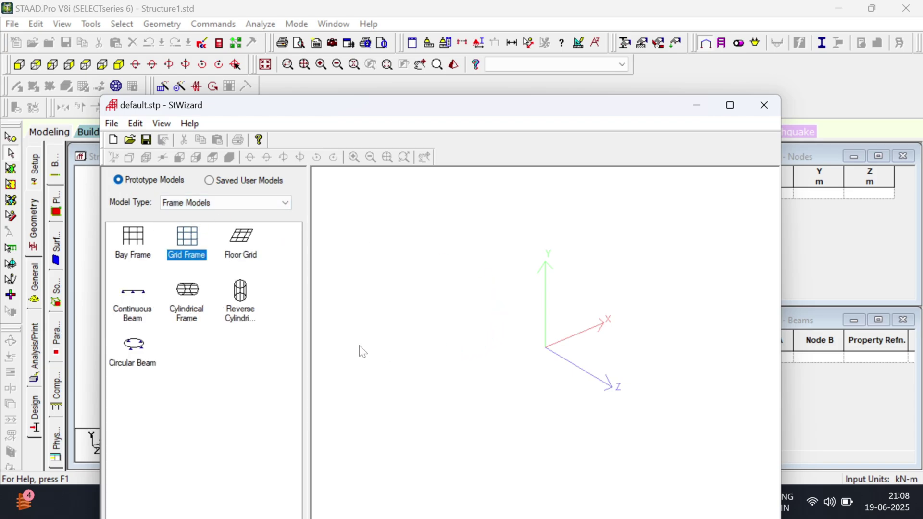
click(237, 298)
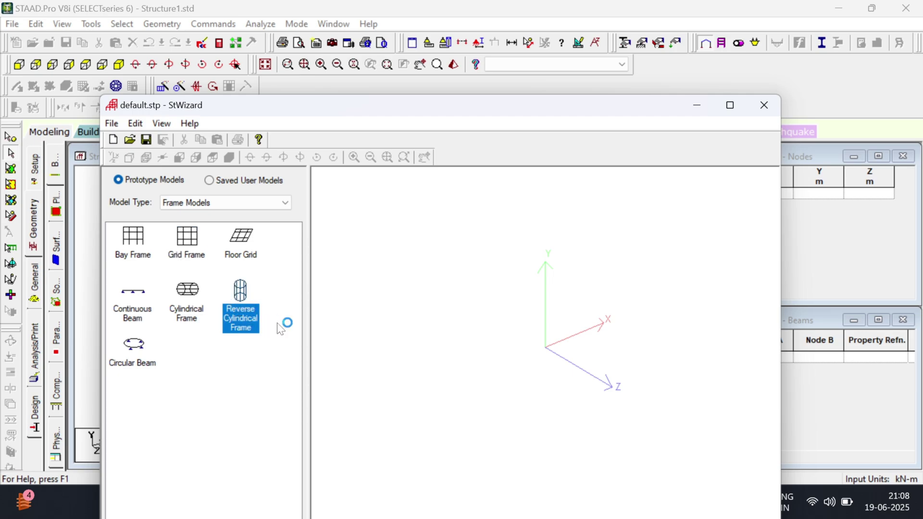
double_click(246, 298)
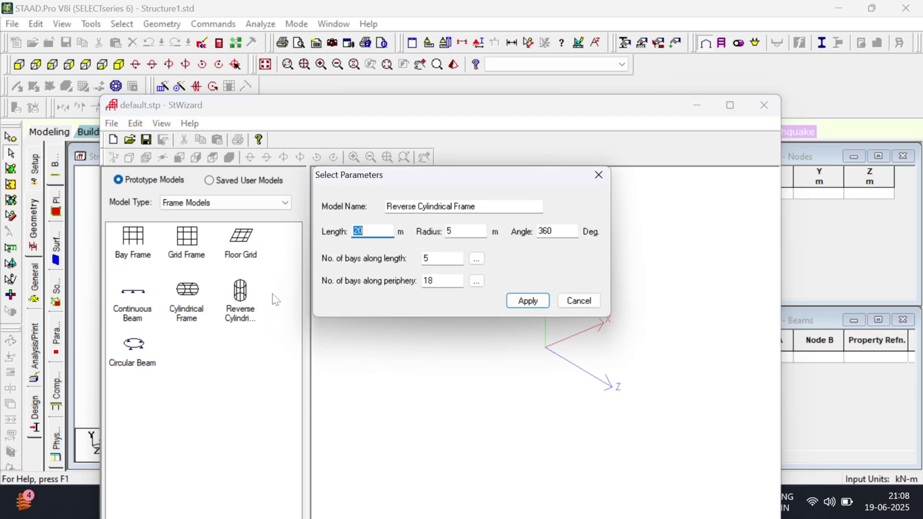
click(574, 300)
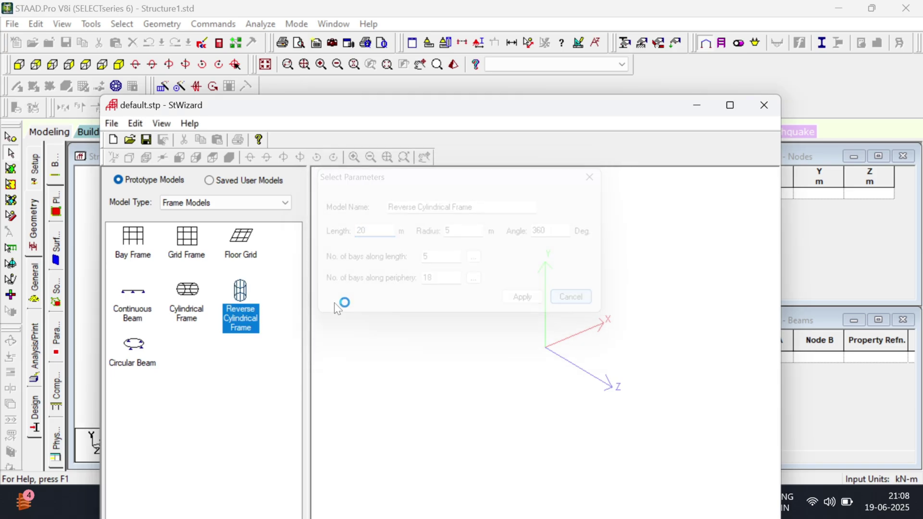
- Create a Reverse Cylindrical Frame 15 m long, with radius 5 m, angle 360°, 5 bays along the length and 18 along the periphery
double_click(237, 291)
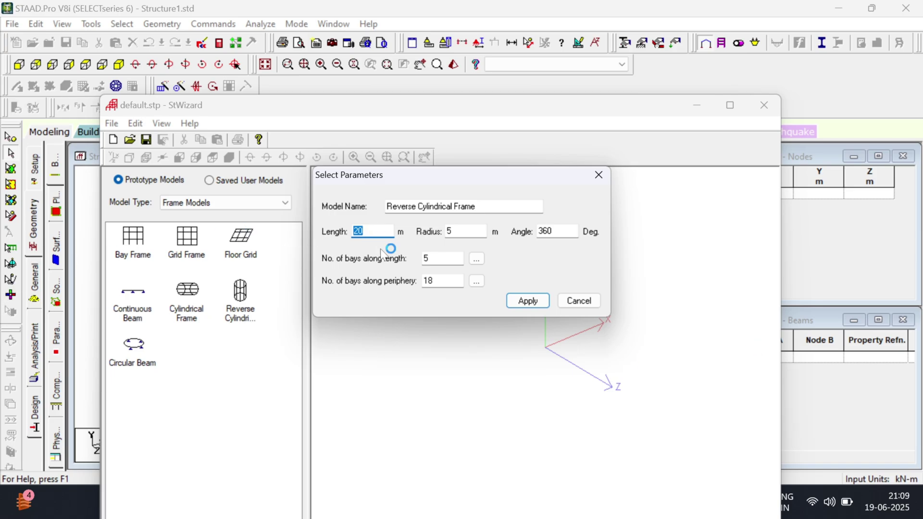
text(15)
click(532, 299)
- Transfer the cylindrical frame prototype into the structure at X 0, Y 0, Z 0 m
drag(601, 428, 690, 295)
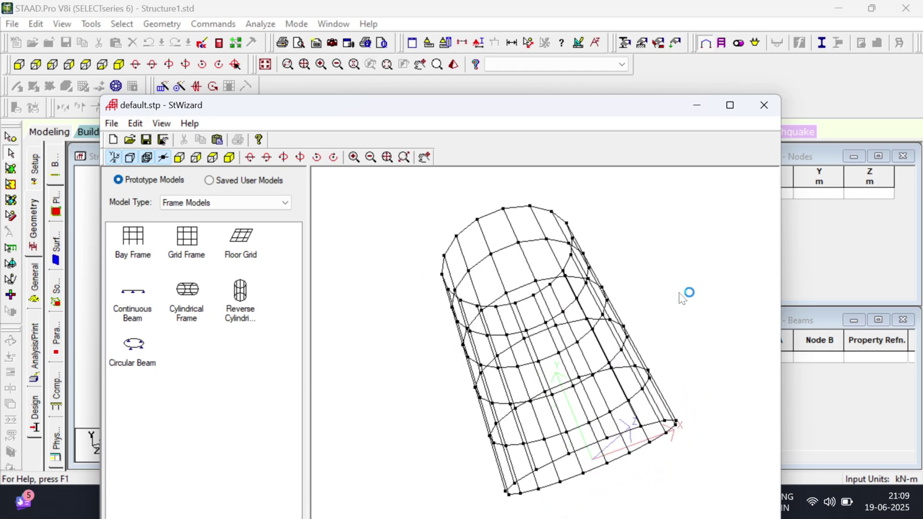
drag(653, 335, 594, 385)
drag(435, 113, 616, 102)
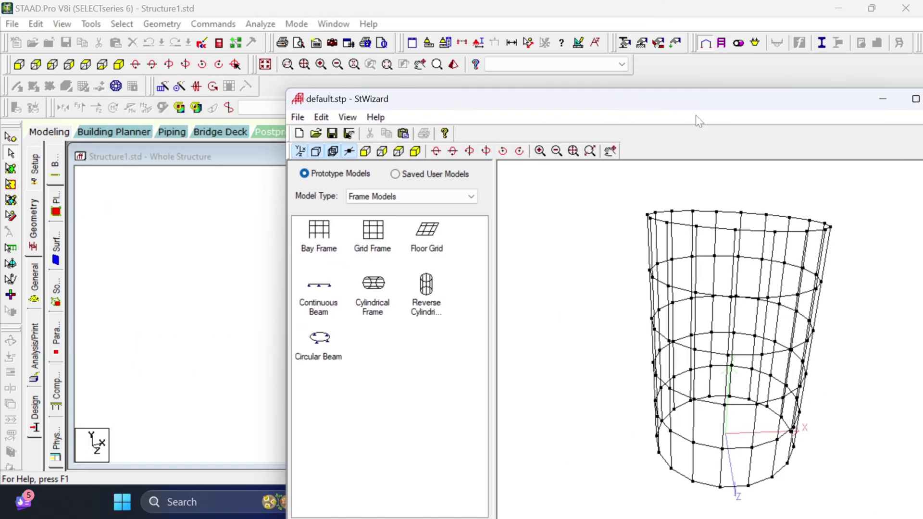
drag(836, 300, 888, 290)
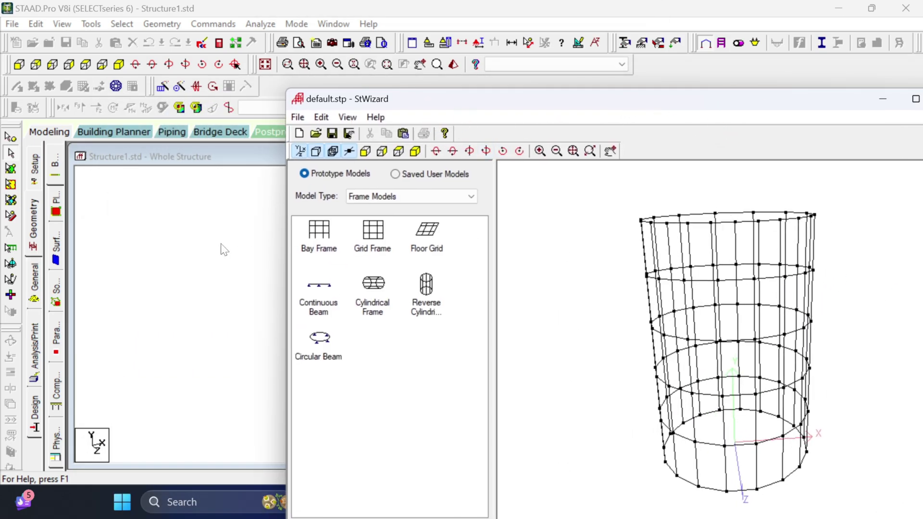
drag(678, 99, 538, 97)
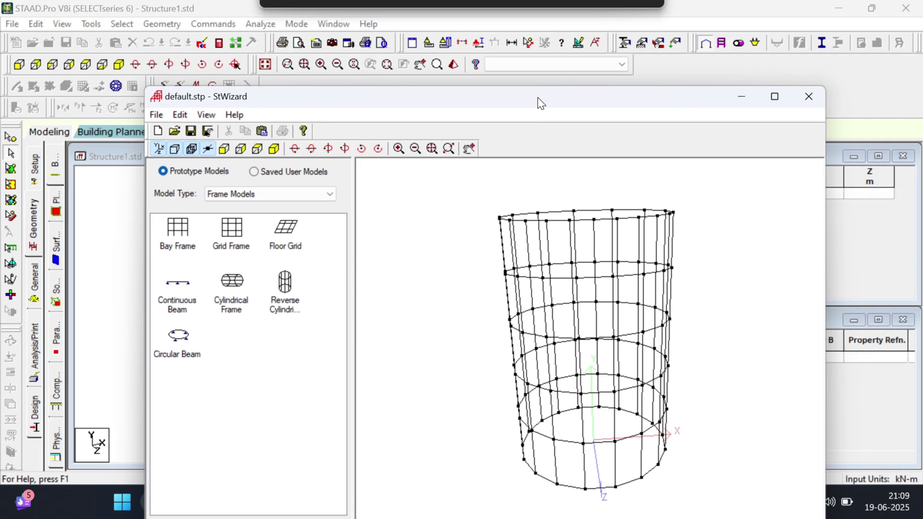
click(260, 136)
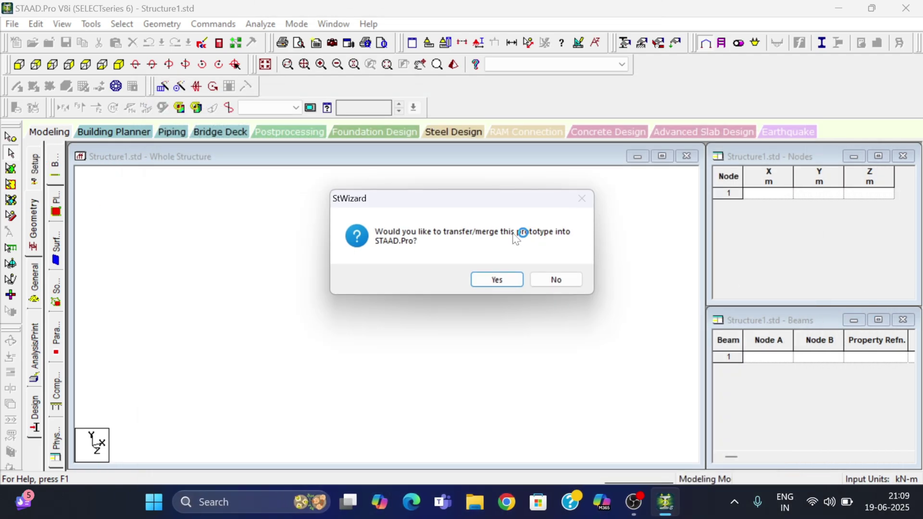
click(497, 279)
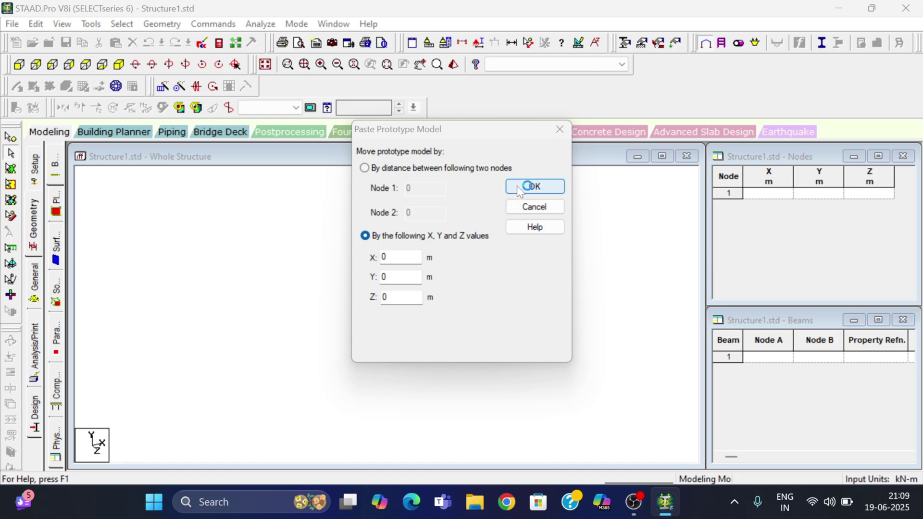
click(533, 185)
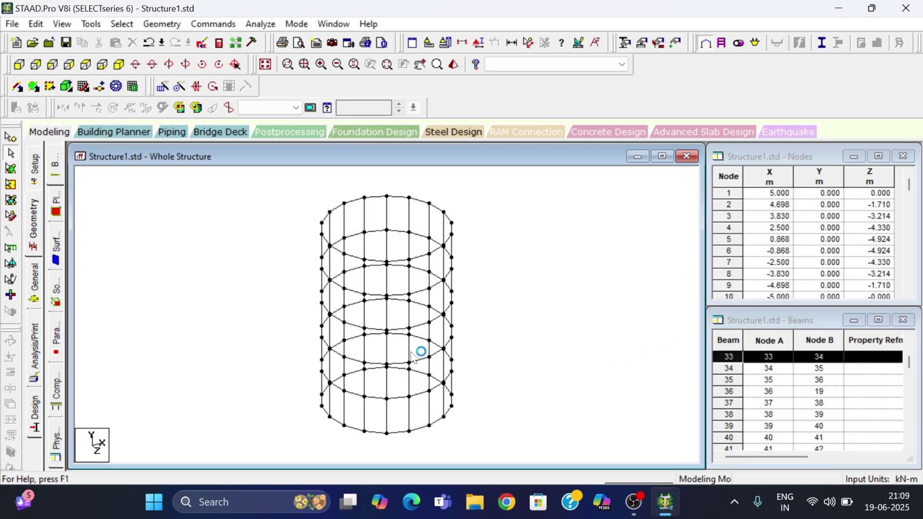
- Delete the uppermost and lowermost rings of beams from the cylindrical frame, keeping the vertical members
scroll(478, 338, up, 1)
scroll(478, 333, down, 2)
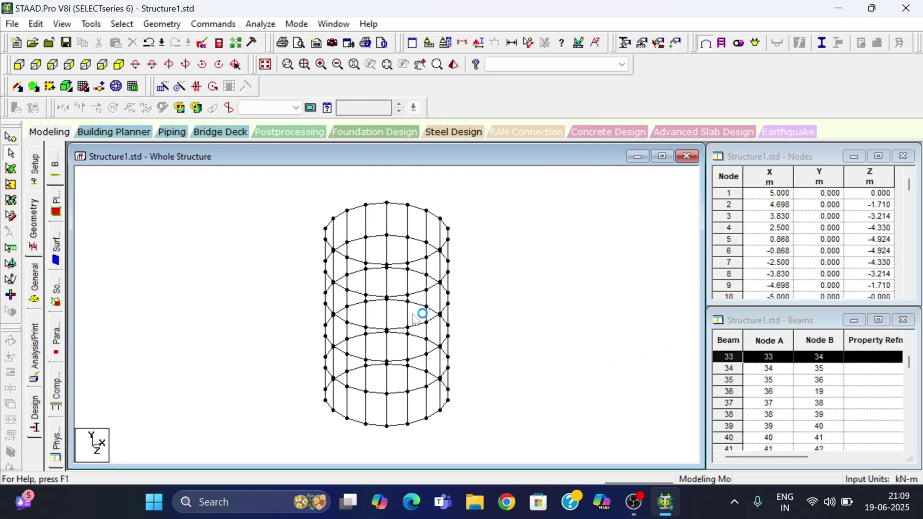
click(20, 64)
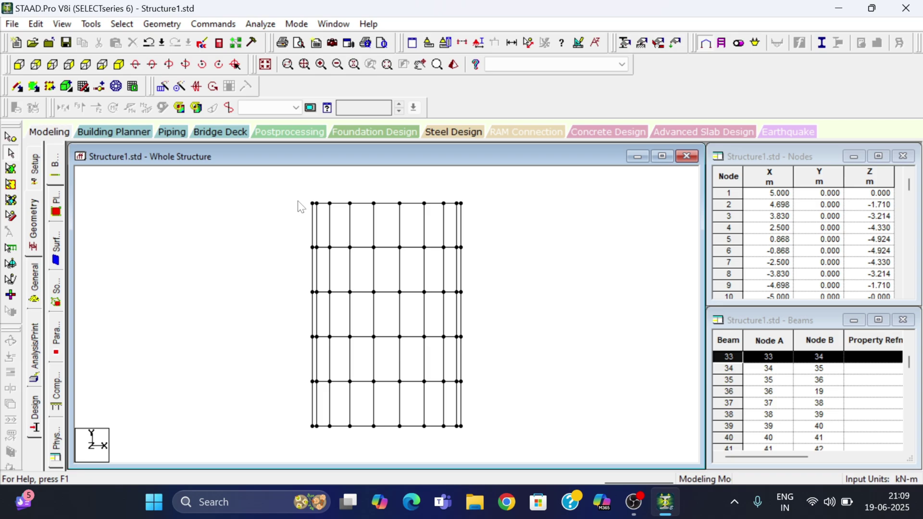
drag(302, 194, 471, 211)
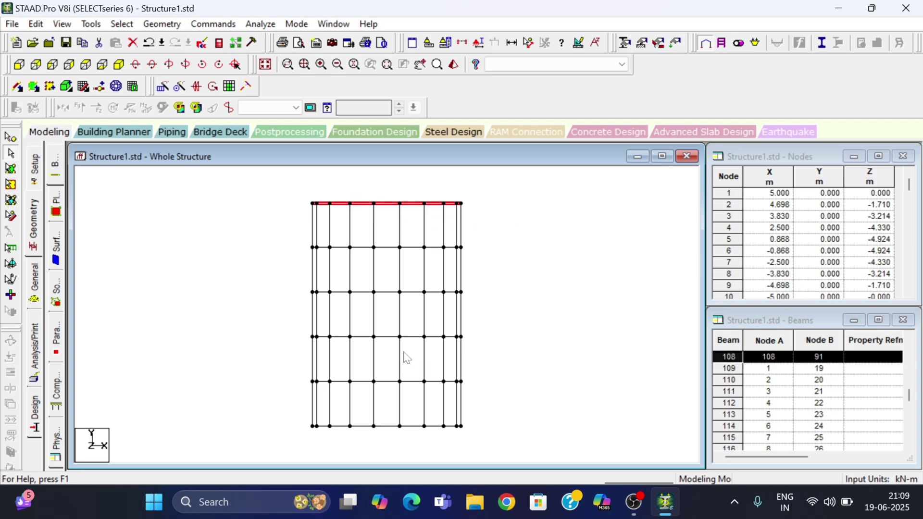
ctrl+drag(294, 422, 481, 431)
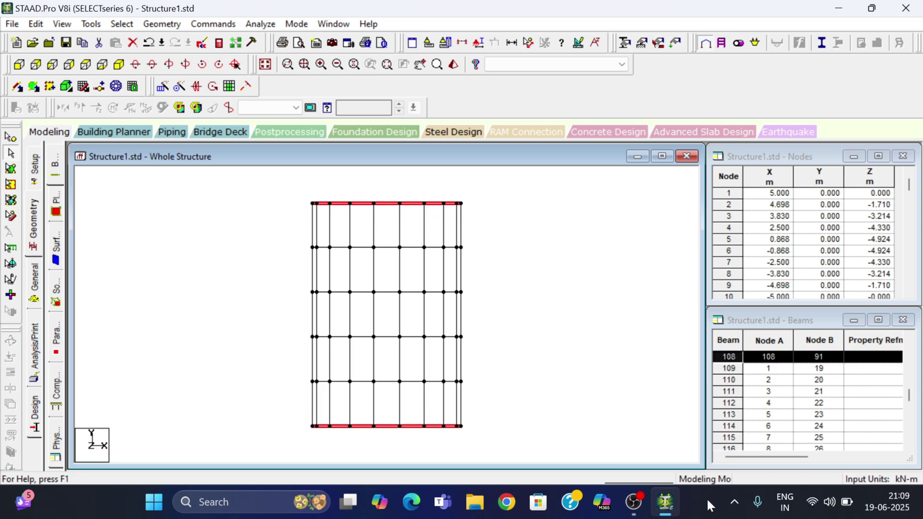
key(Delete)
key(Return)
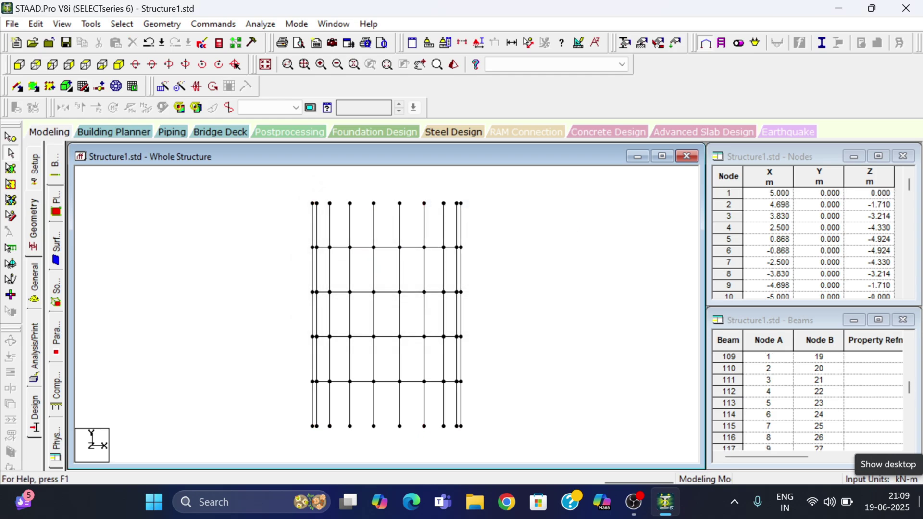
- Create a Circular Beam frame prototype in the Structure Wizard with radius 5 m, angle 360° and 18 bays along the periphery
click(264, 64)
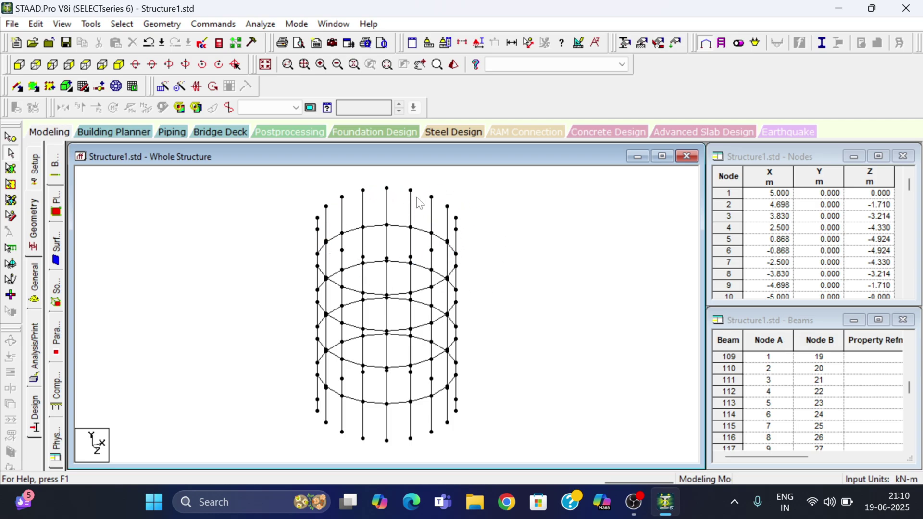
scroll(477, 306, up, 1)
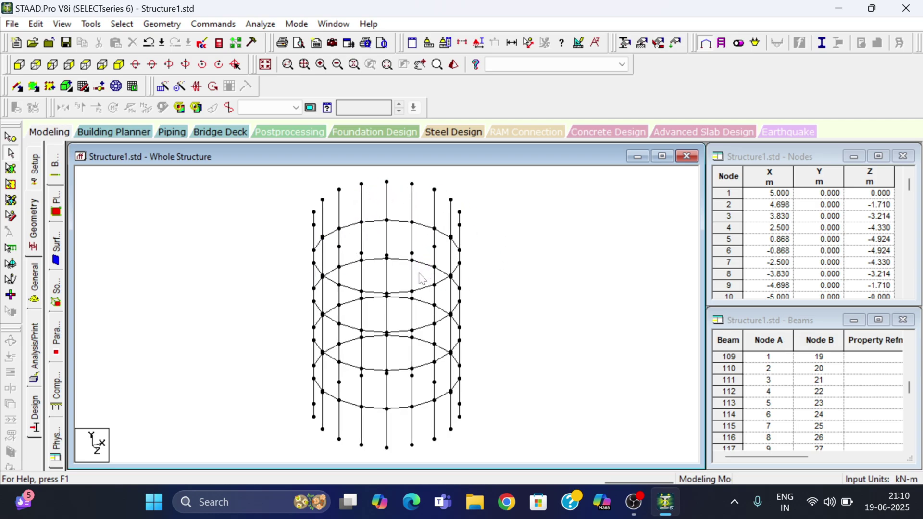
scroll(421, 278, down, 1)
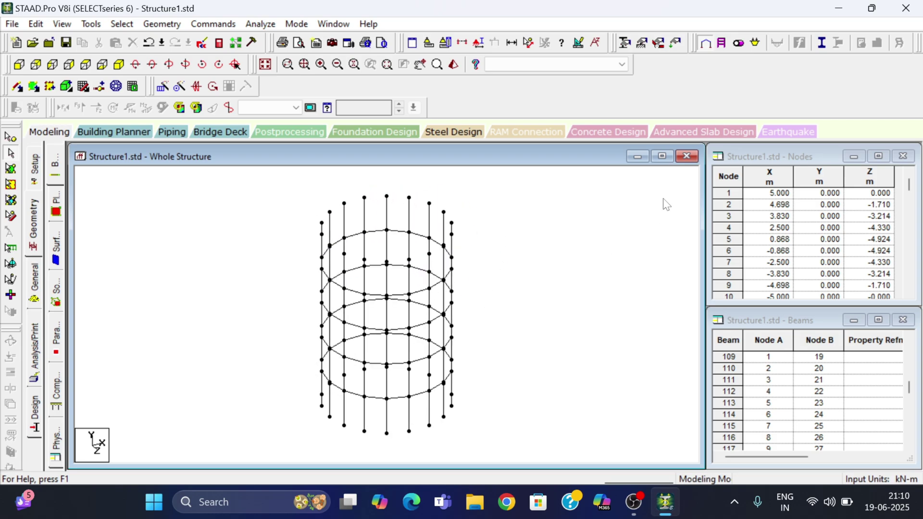
click(153, 25)
click(187, 461)
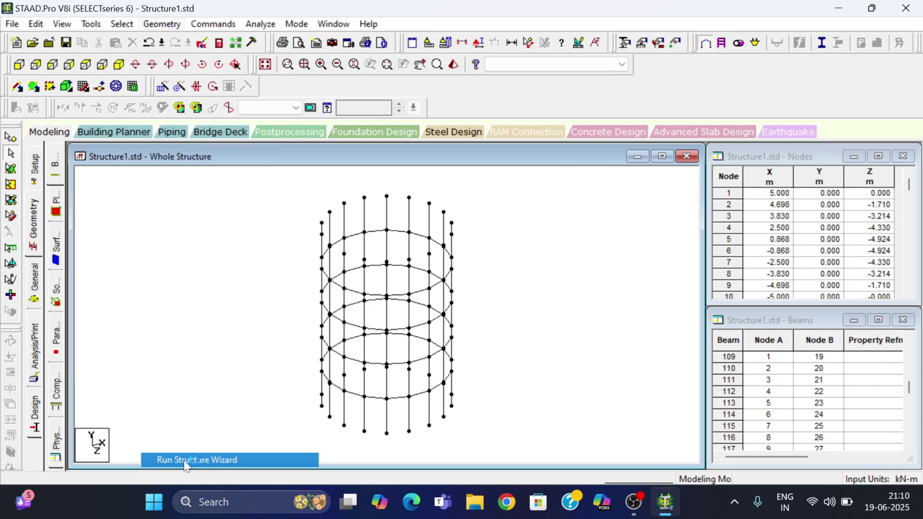
click(190, 127)
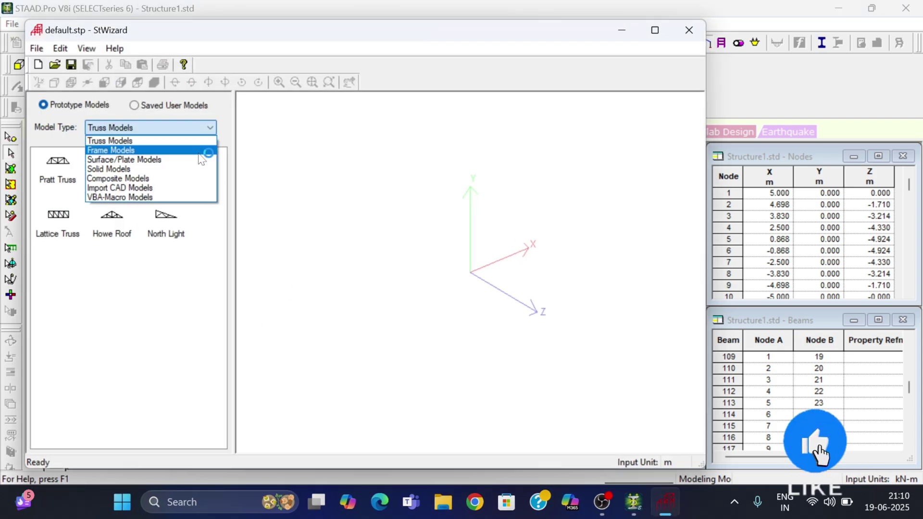
click(199, 151)
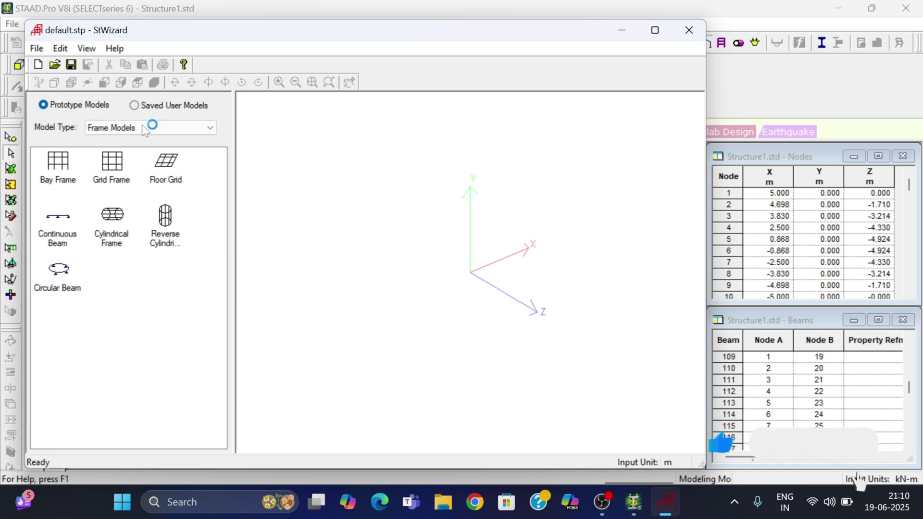
click(69, 291)
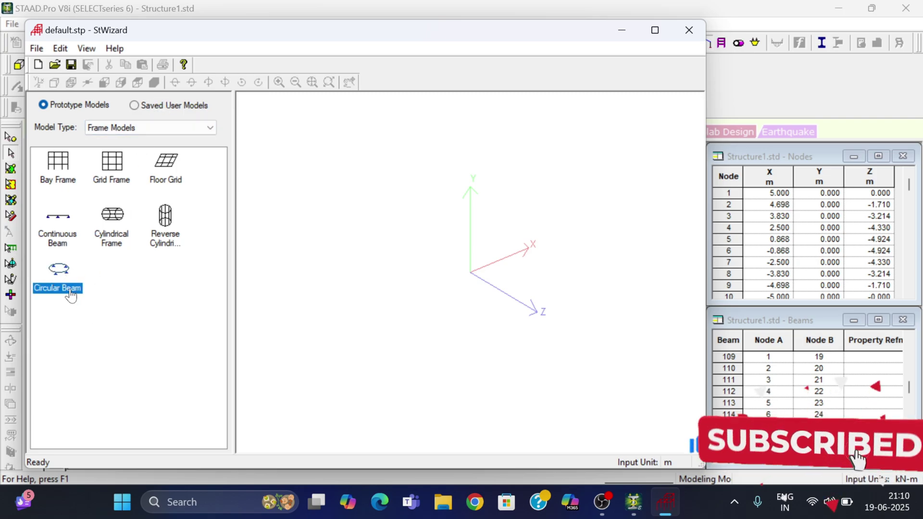
double_click(61, 279)
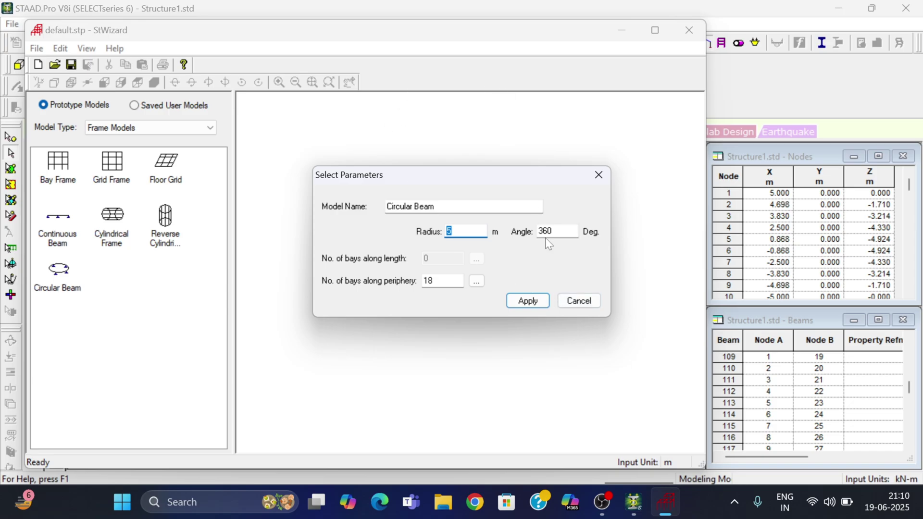
click(528, 301)
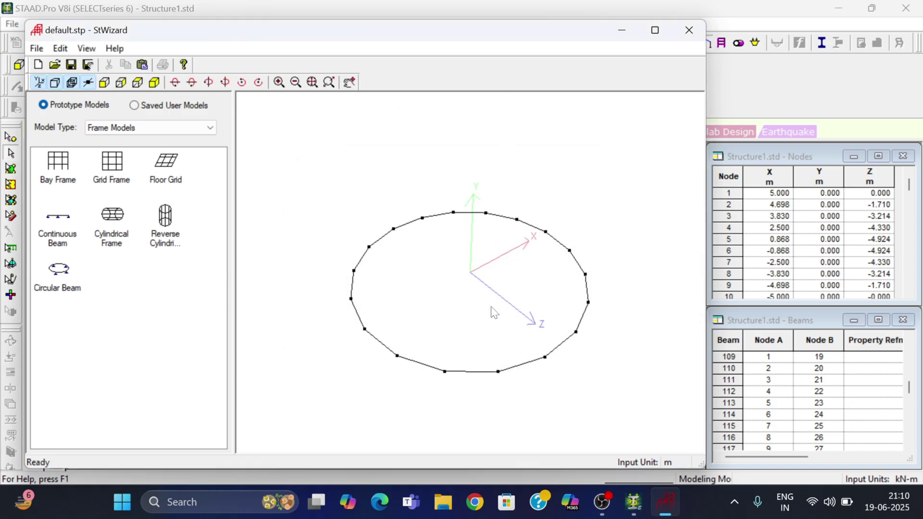
- Merge the circular beam into the structure, offset in Y to the upper ends of the columns
click(142, 64)
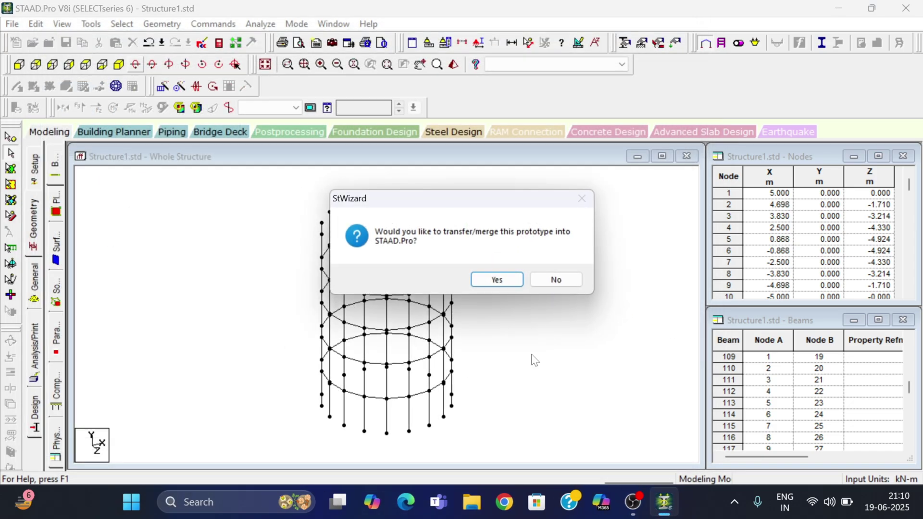
click(497, 280)
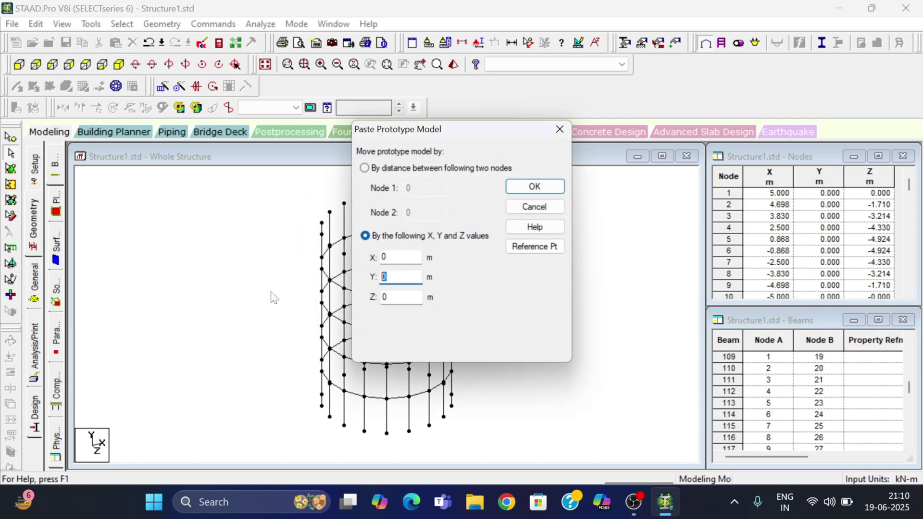
click(535, 186)
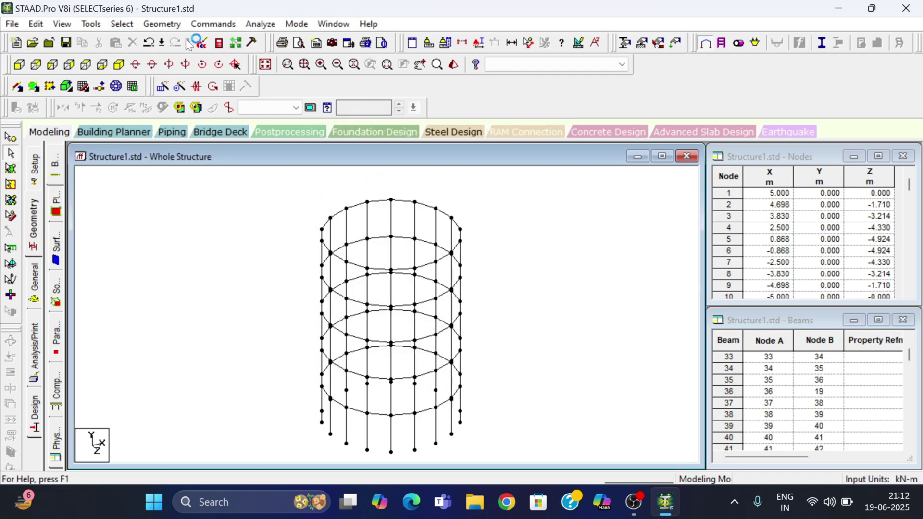
- Start a Cylindrical Surface prototype from the Surface/Plate Models in the Structure Wizard
click(162, 24)
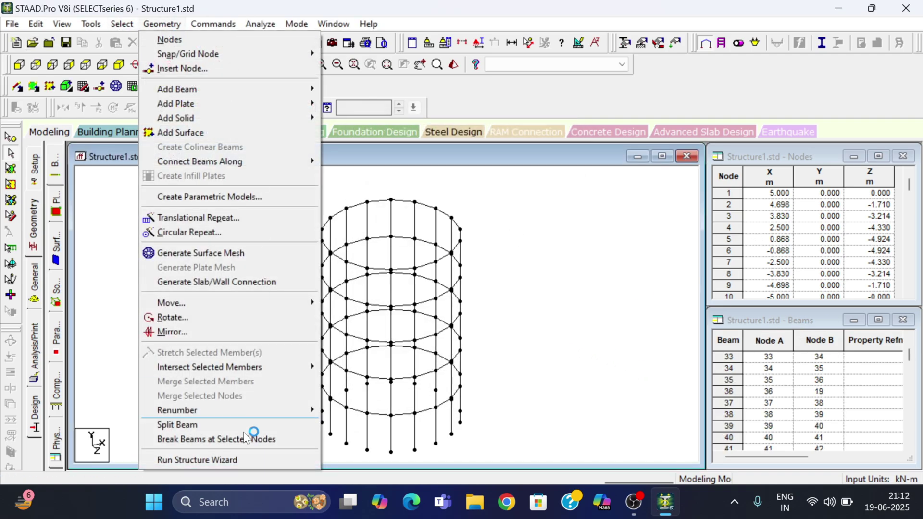
click(197, 460)
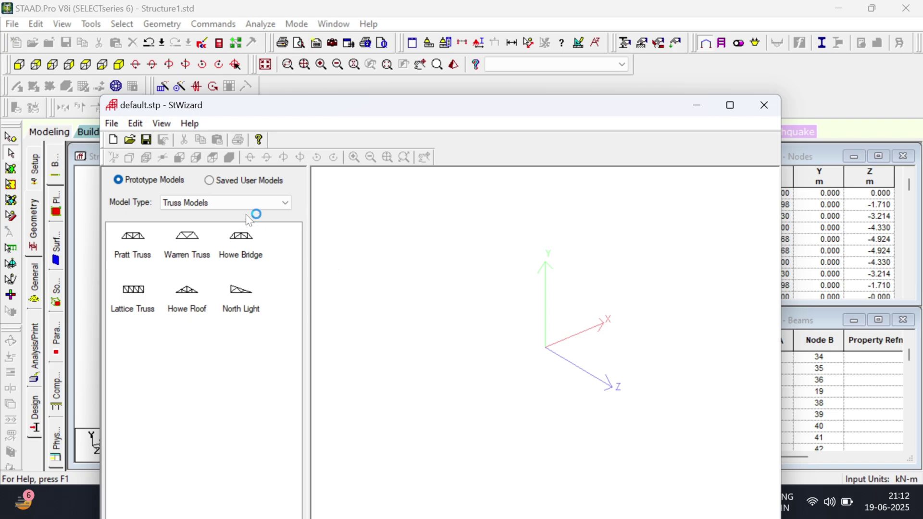
click(231, 202)
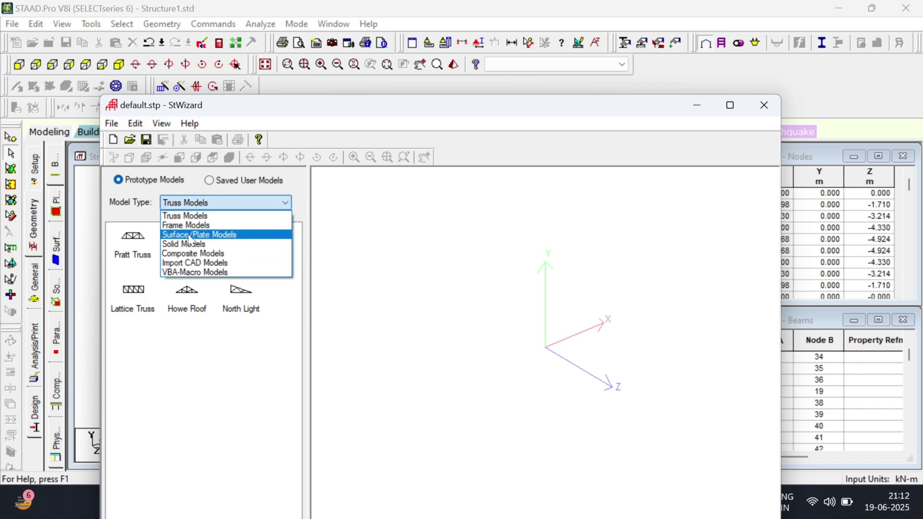
click(232, 235)
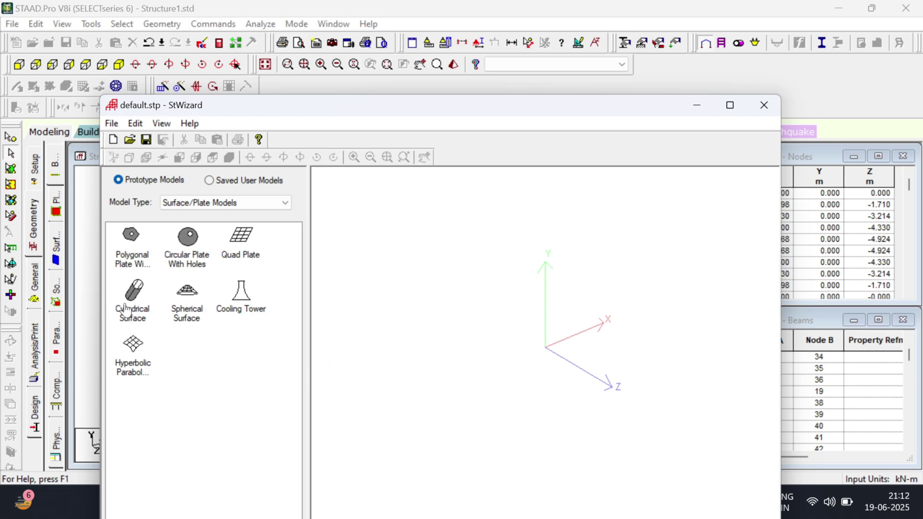
double_click(129, 303)
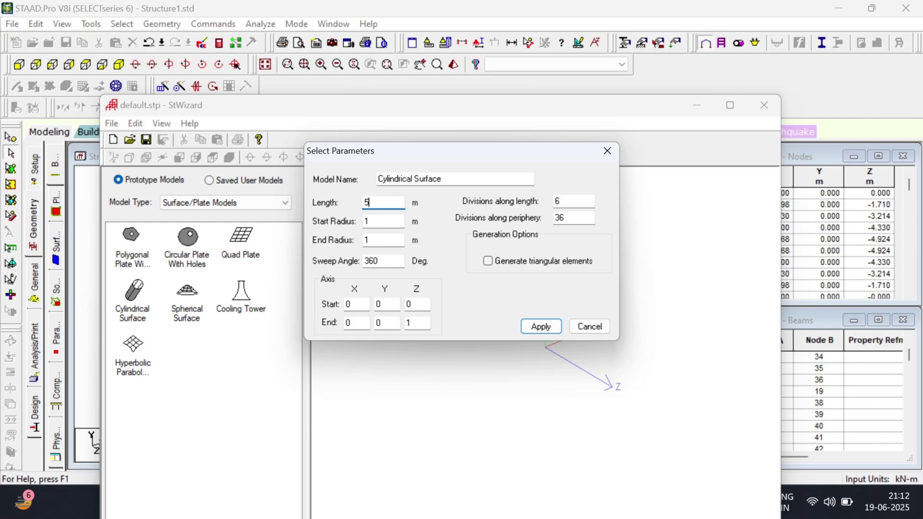
- Generate the cylindrical surface with length 6 m, start and end radius 5 m, sweep angle 360° and its axis along Y
text(5)
key(Tab)
key(shift+Tab)
text(6)
key(Tab)
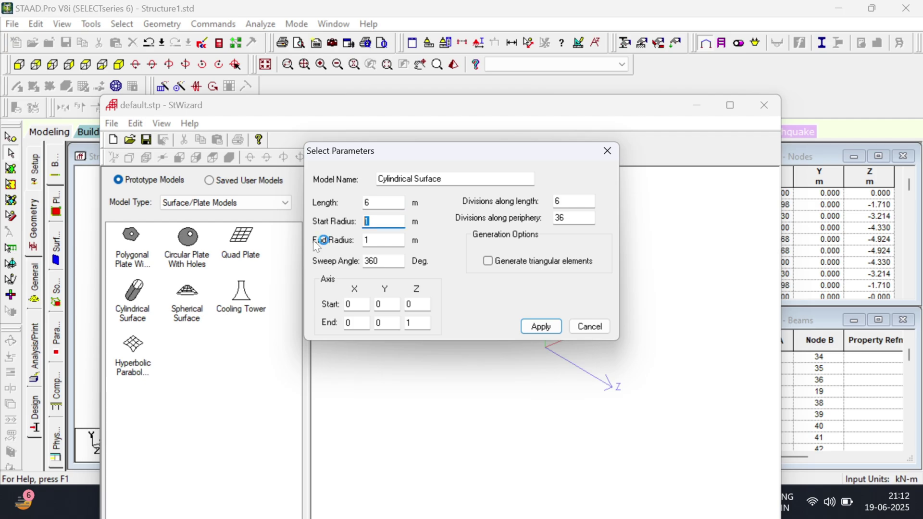
text(5)
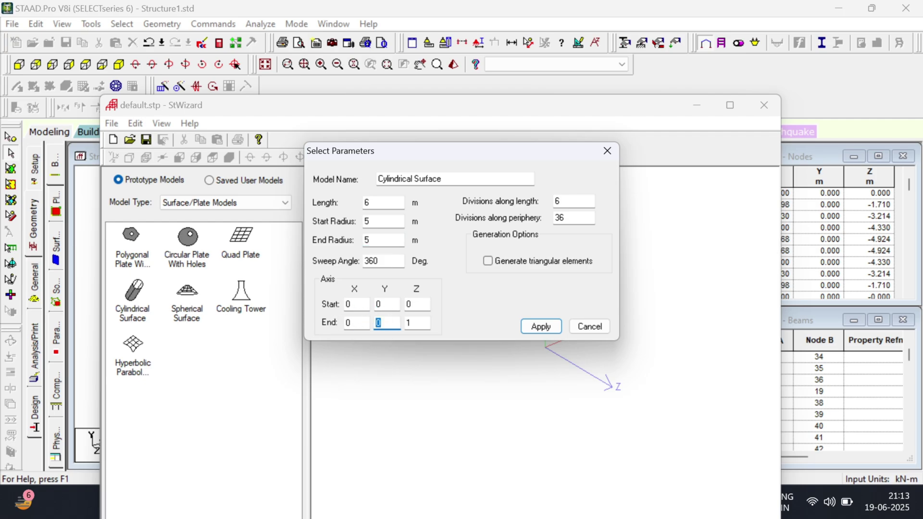
text(1)
click(540, 327)
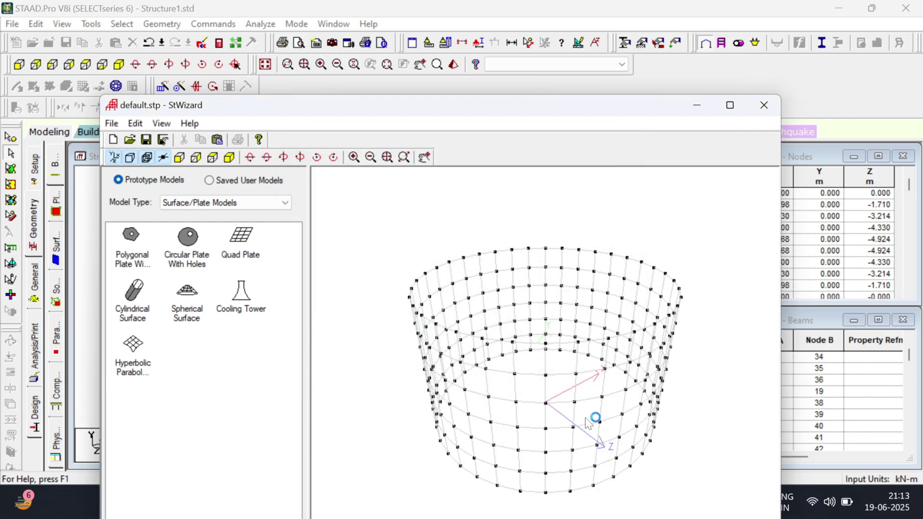
drag(595, 418, 539, 368)
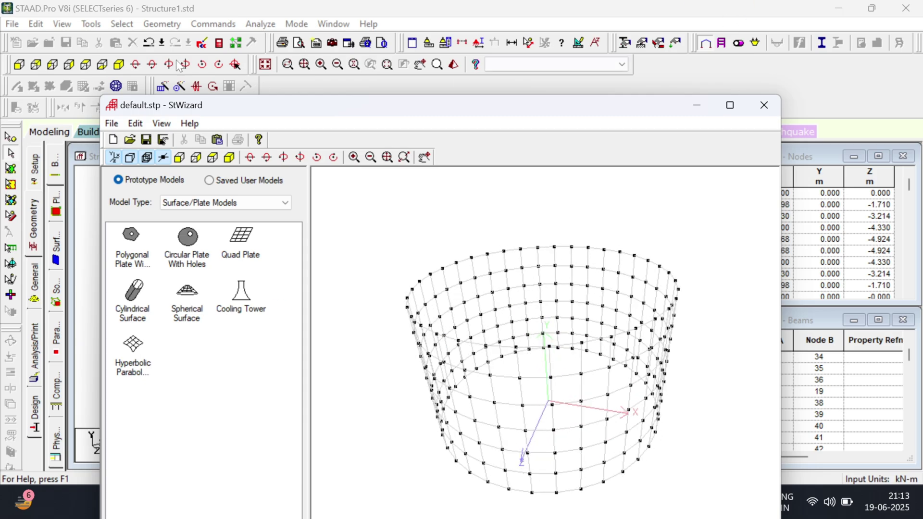
- Merge the cylindrical surface into the structure, offset 15 m in Y so it sits on the uppermost ring of beams
click(217, 139)
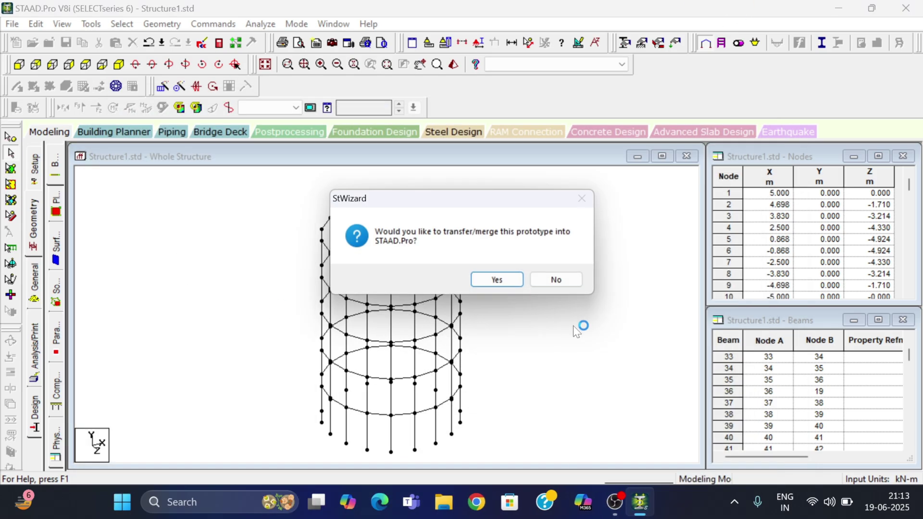
click(516, 283)
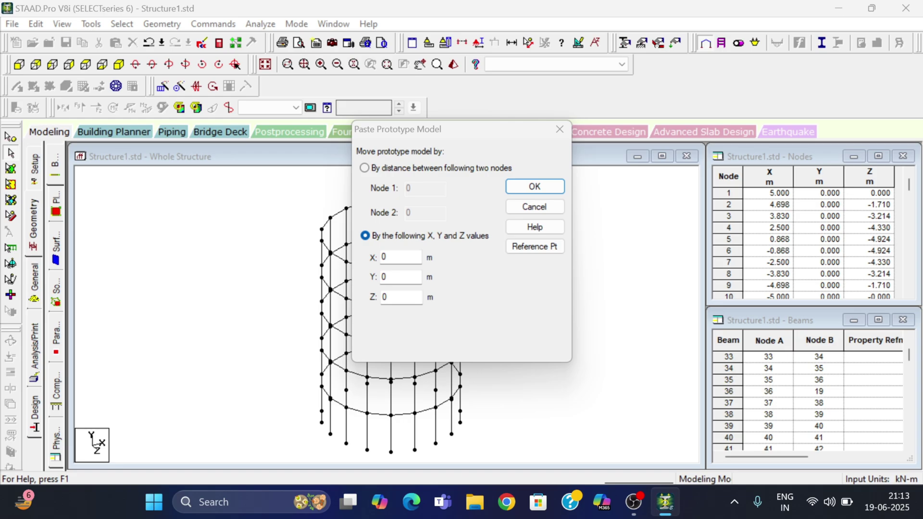
double_click(384, 277)
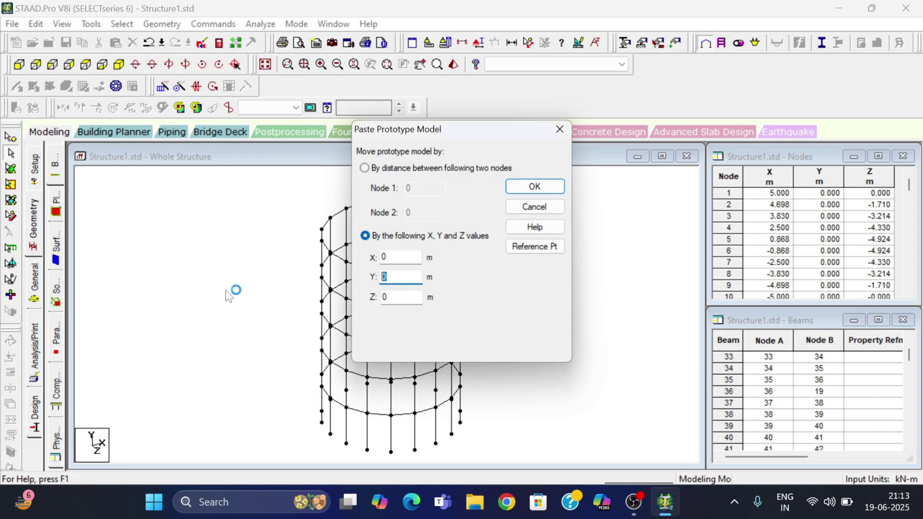
click(549, 184)
click(505, 279)
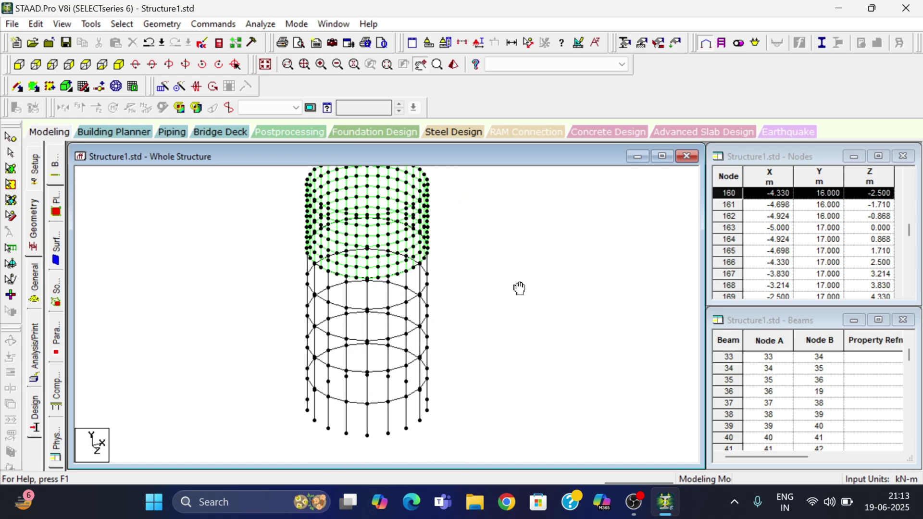
- Isolate the ring of beams at the base of the plate cylinder in the active view, shown isometrically, and decline the auto save
click(19, 65)
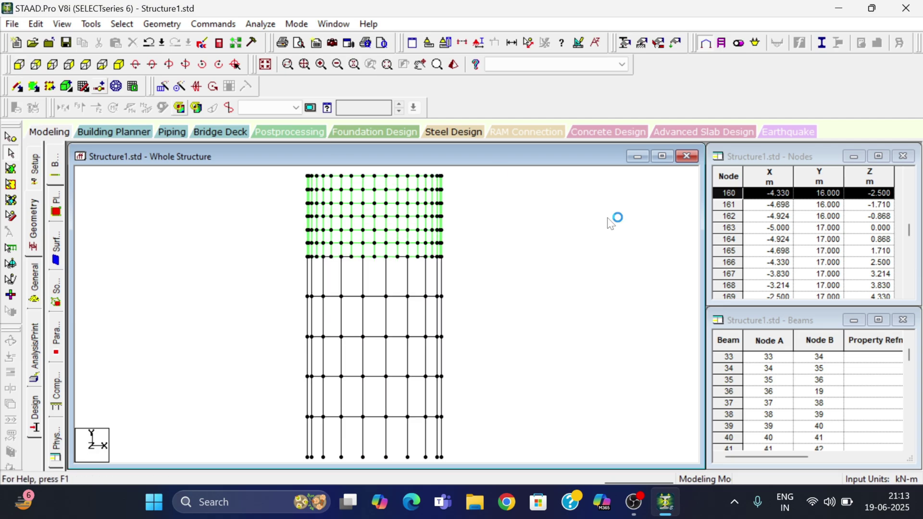
drag(293, 251, 495, 272)
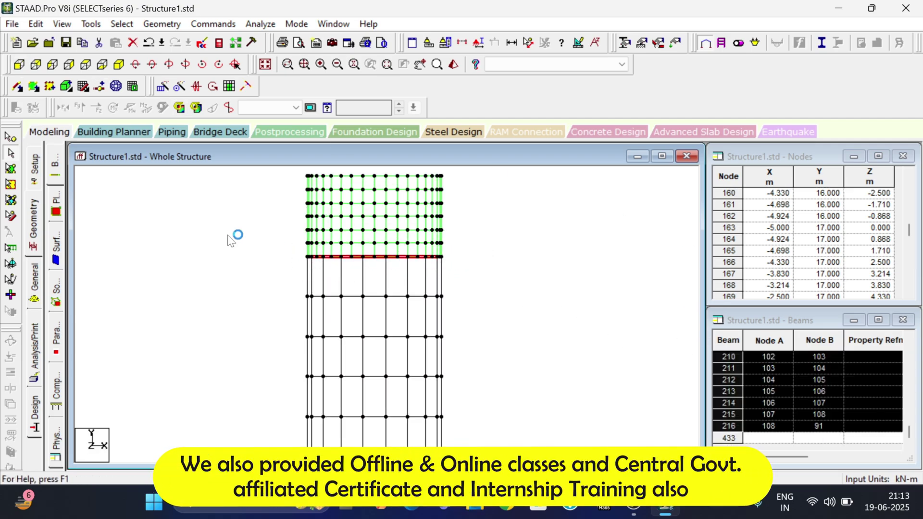
right_click(526, 264)
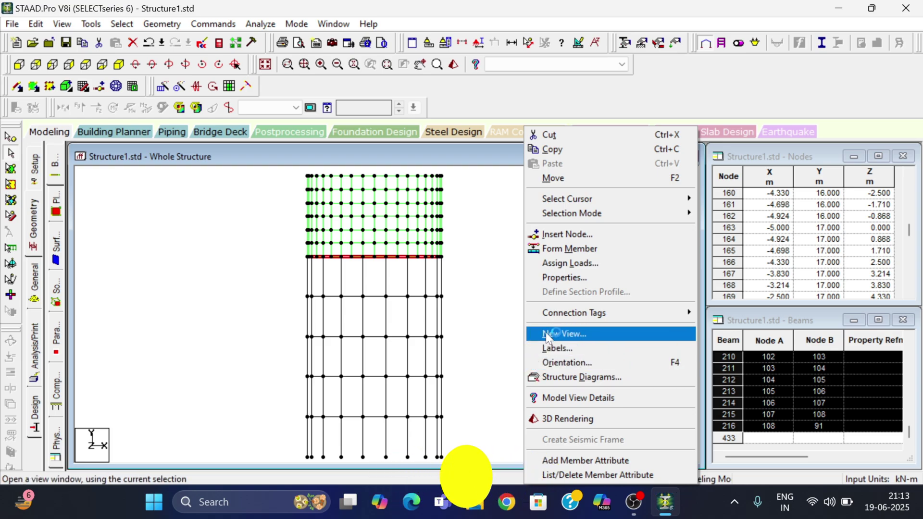
click(547, 334)
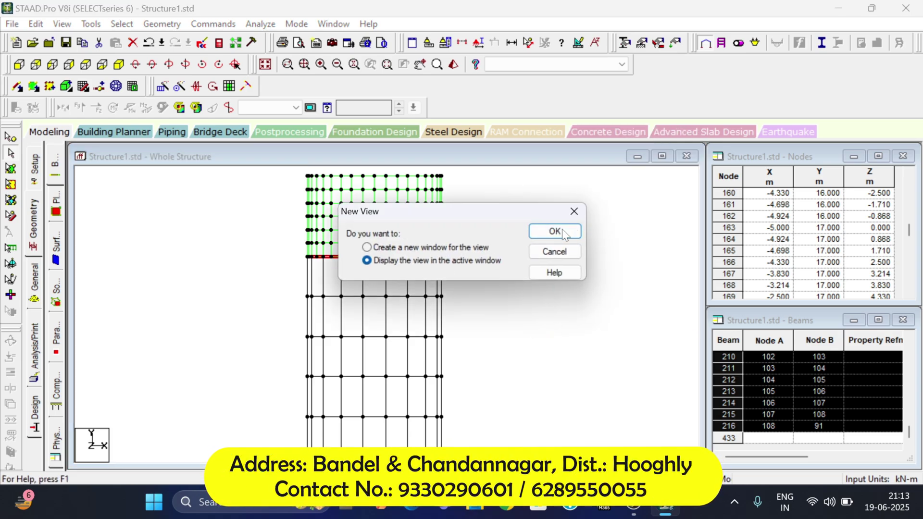
click(554, 232)
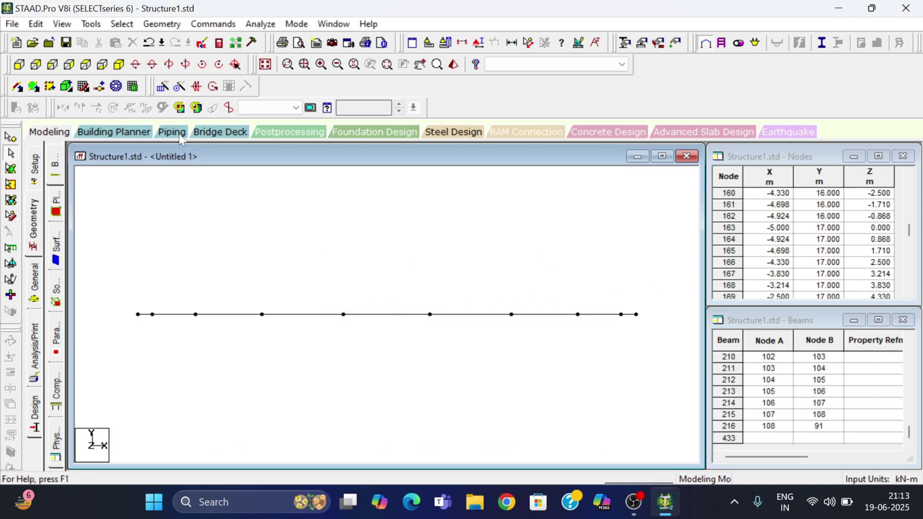
click(118, 64)
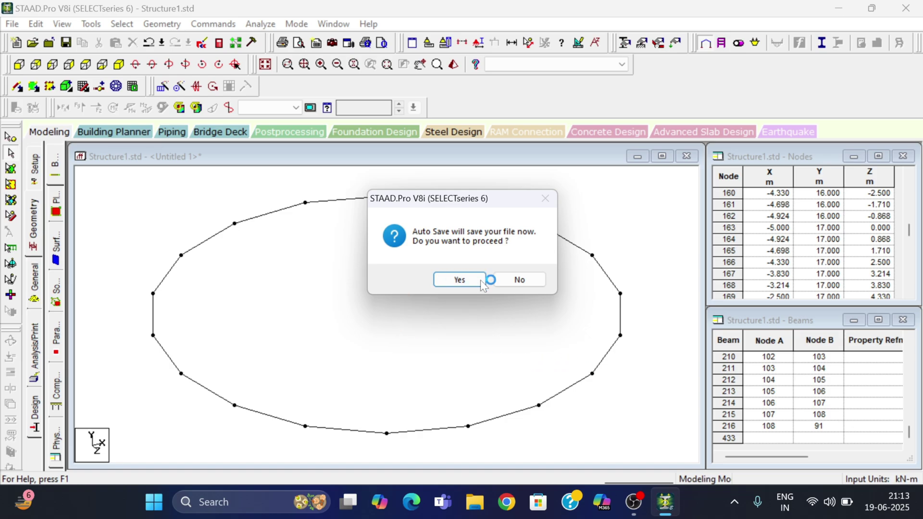
click(509, 280)
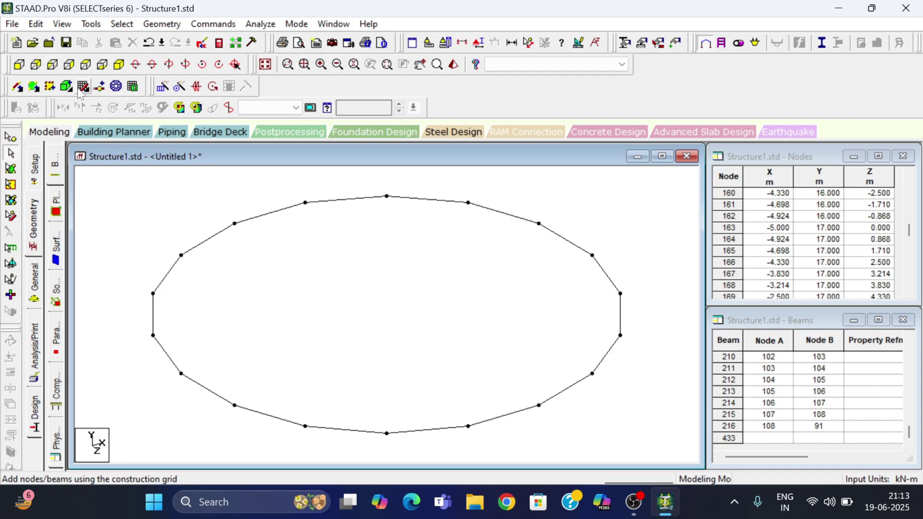
- Outline a surface mesh region through all the nodes around the isolated ring of beams
click(116, 86)
click(235, 224)
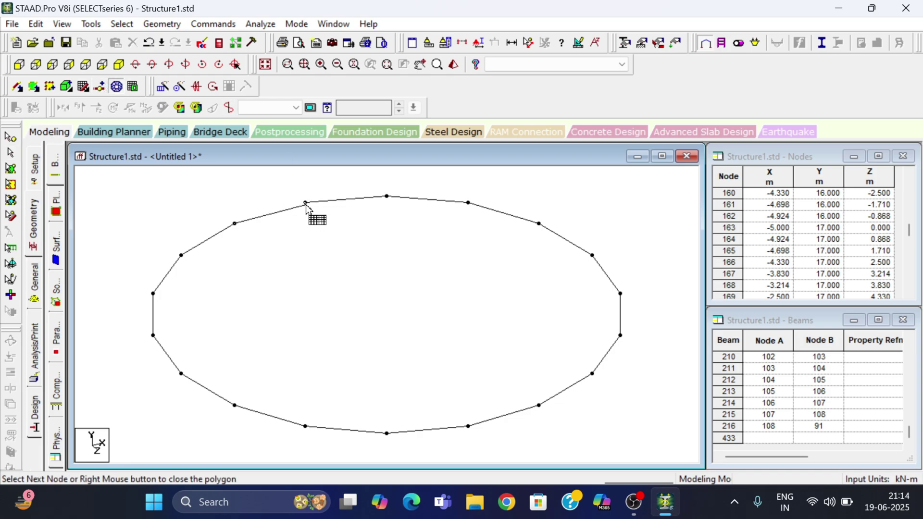
click(305, 203)
click(387, 196)
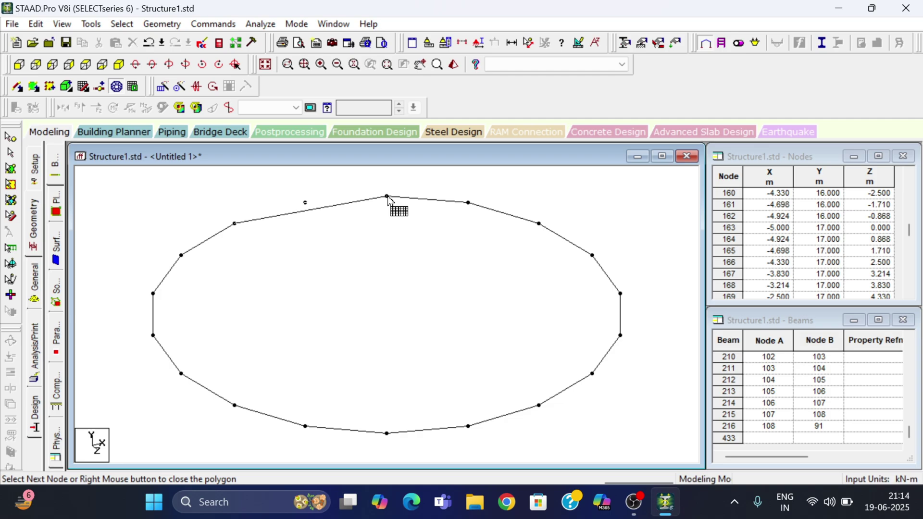
click(469, 202)
click(539, 225)
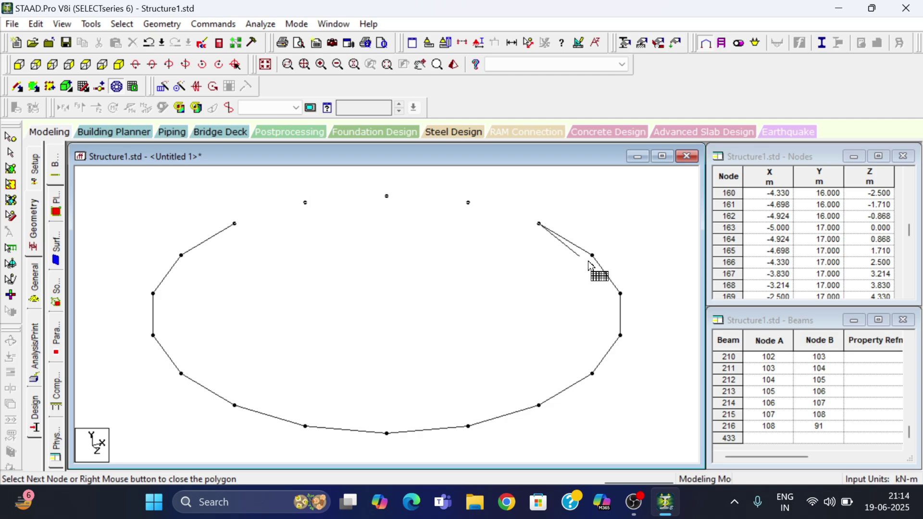
click(592, 255)
click(620, 293)
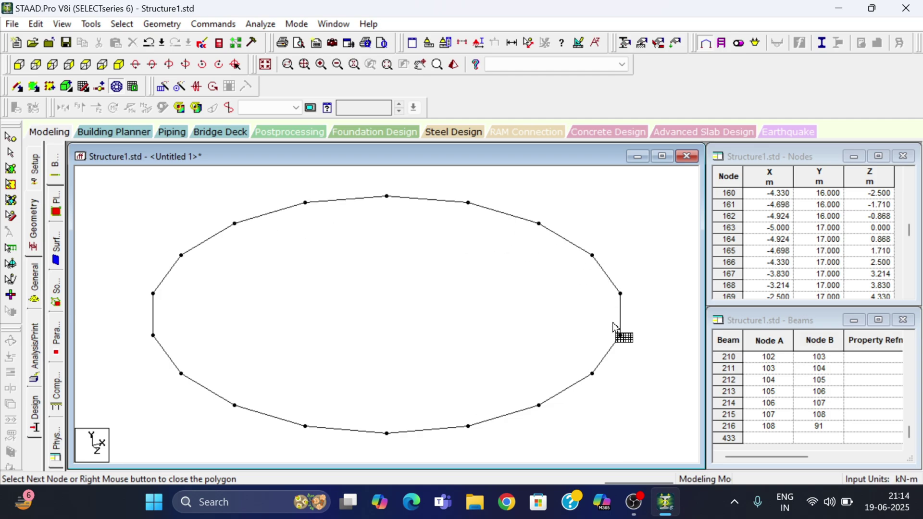
click(620, 335)
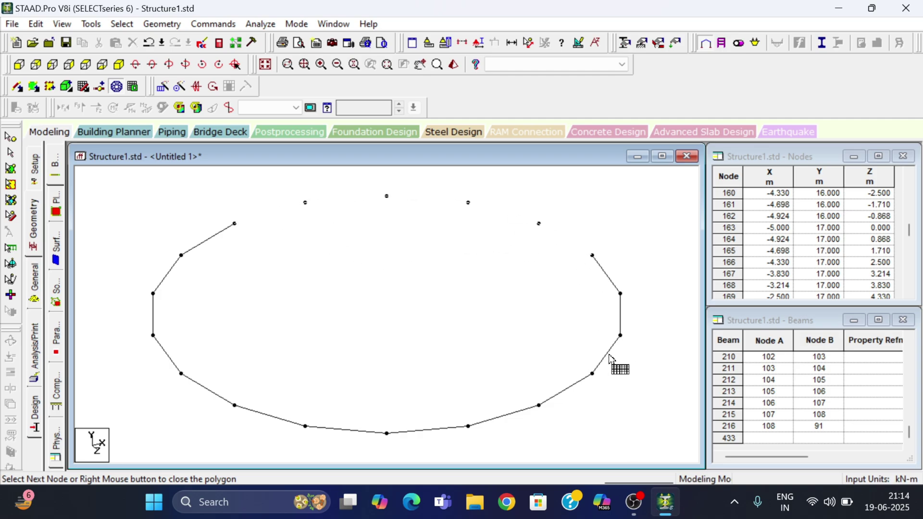
click(593, 375)
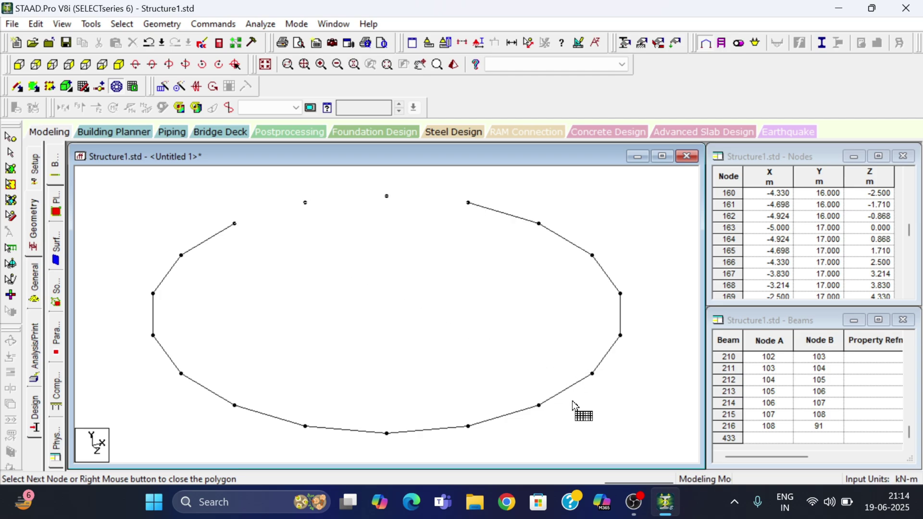
click(538, 406)
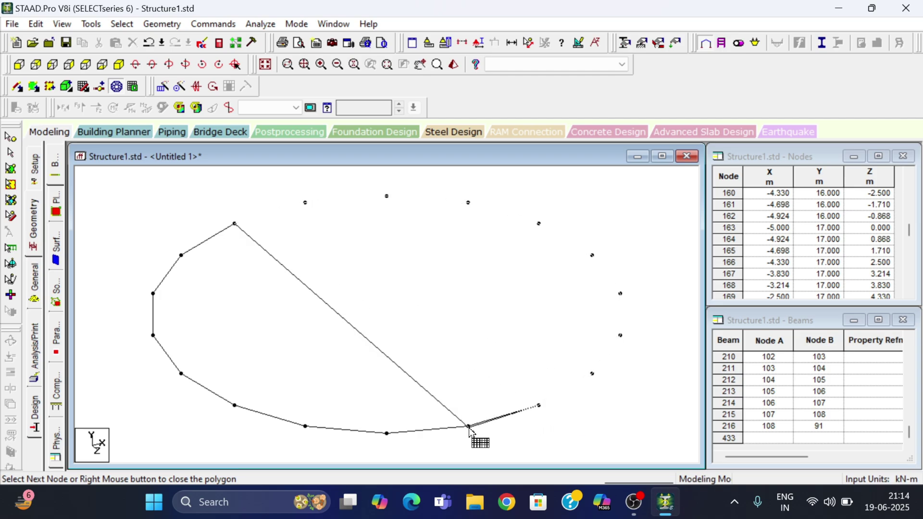
click(469, 427)
click(388, 433)
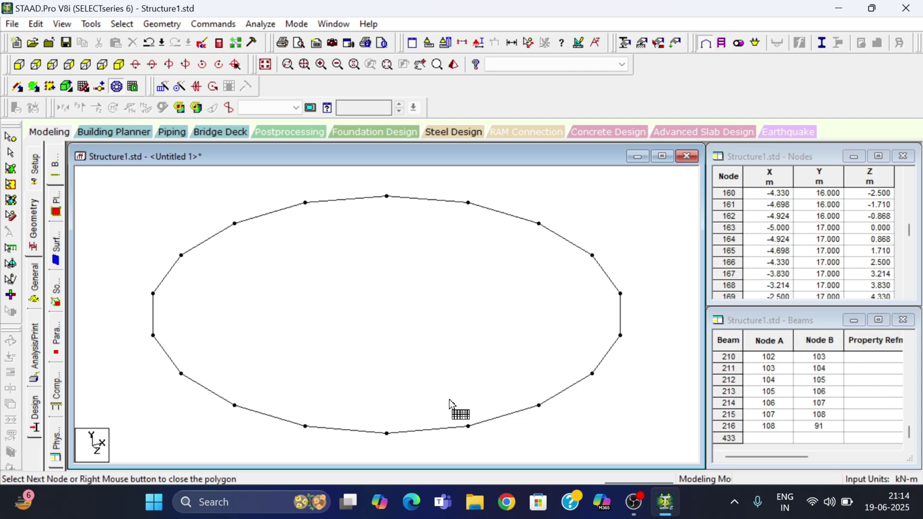
click(306, 427)
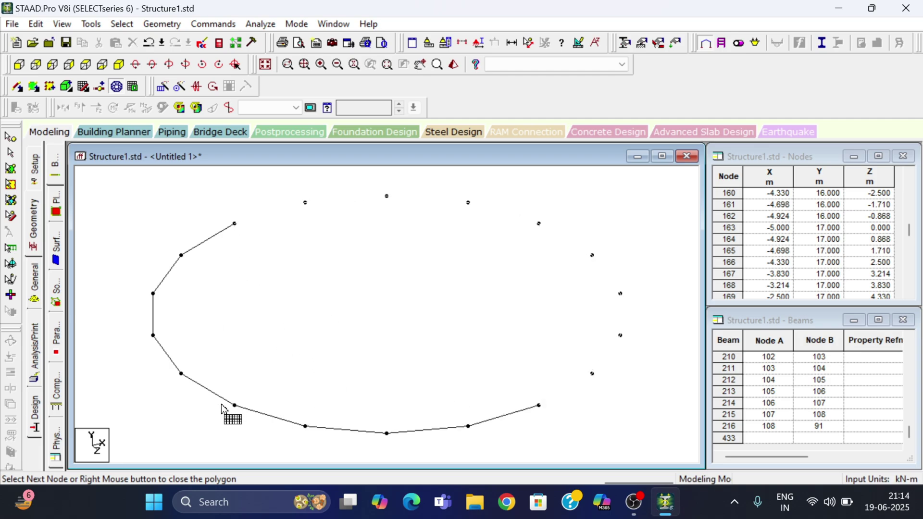
click(234, 405)
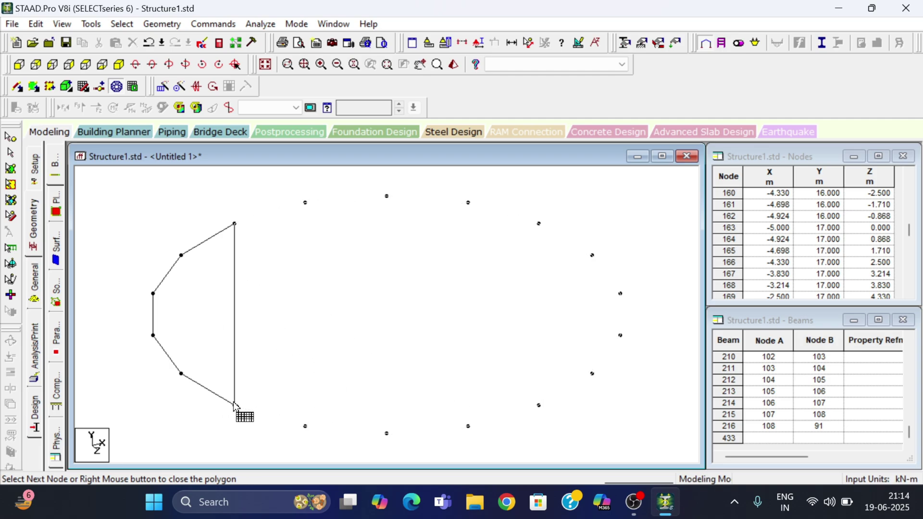
click(181, 374)
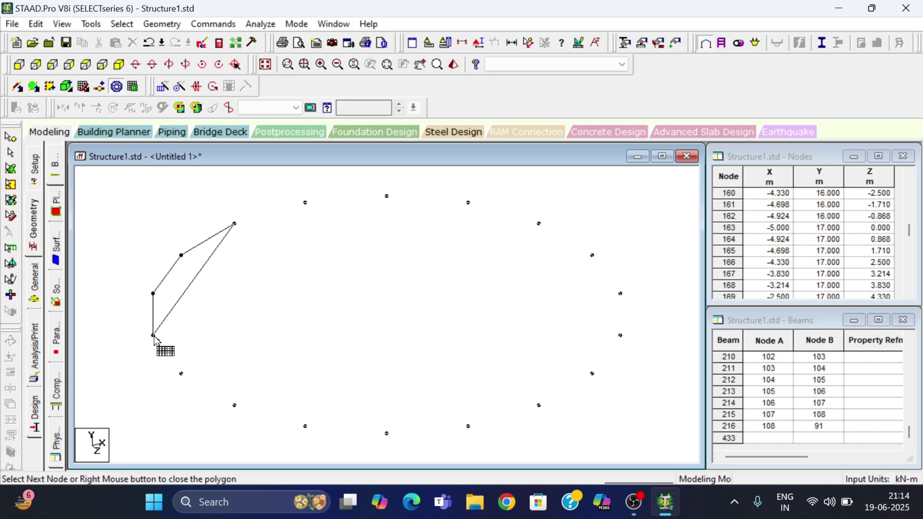
click(153, 295)
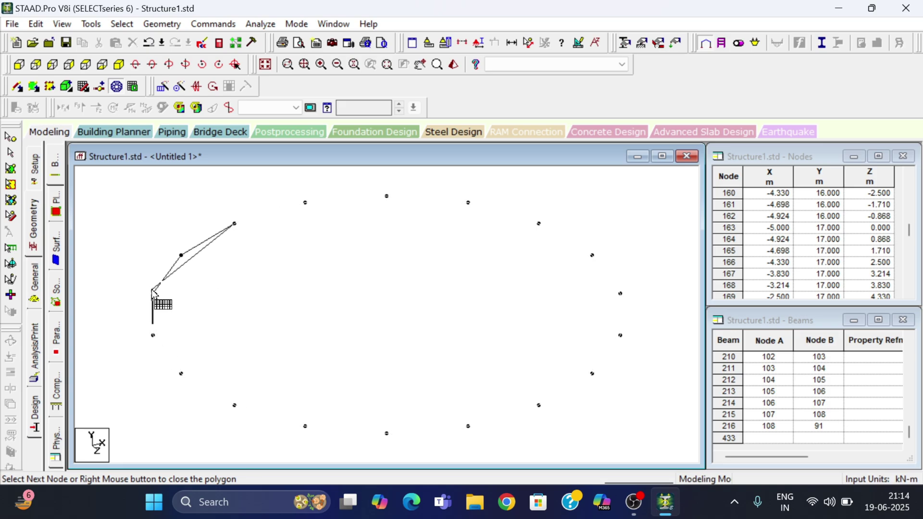
click(181, 256)
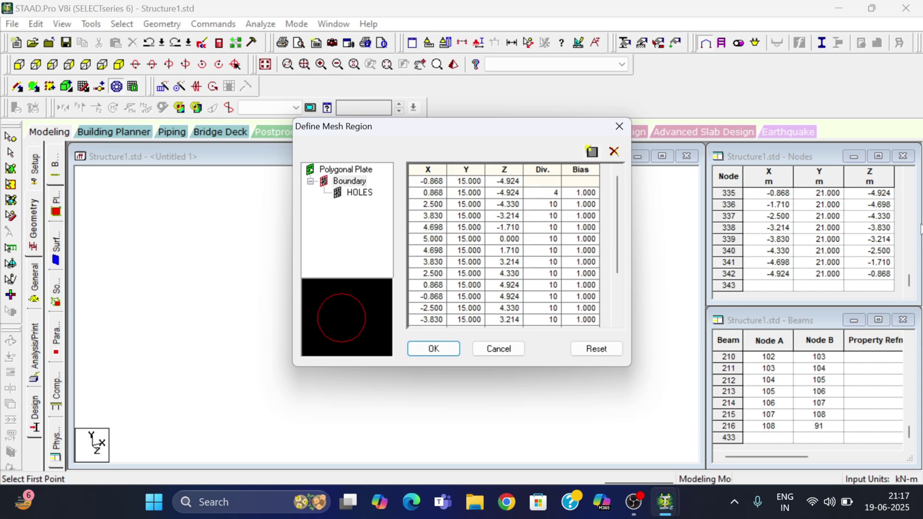
- Set the divisions of every boundary edge of the polygonal mesh region to 4 and generate the base slab mesh
key(Down)
key(4)
key(Down)
key(4)
key(Down)
key(4)
key(Down)
key(4)
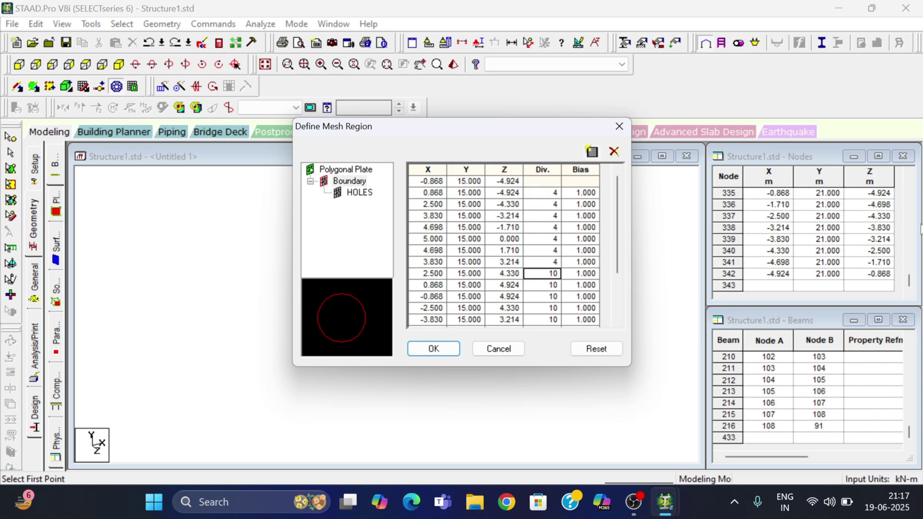
key(Down)
key(4)
key(Down)
key(4)
key(Down)
key(4)
key(Down)
key(4)
key(Down)
key(4)
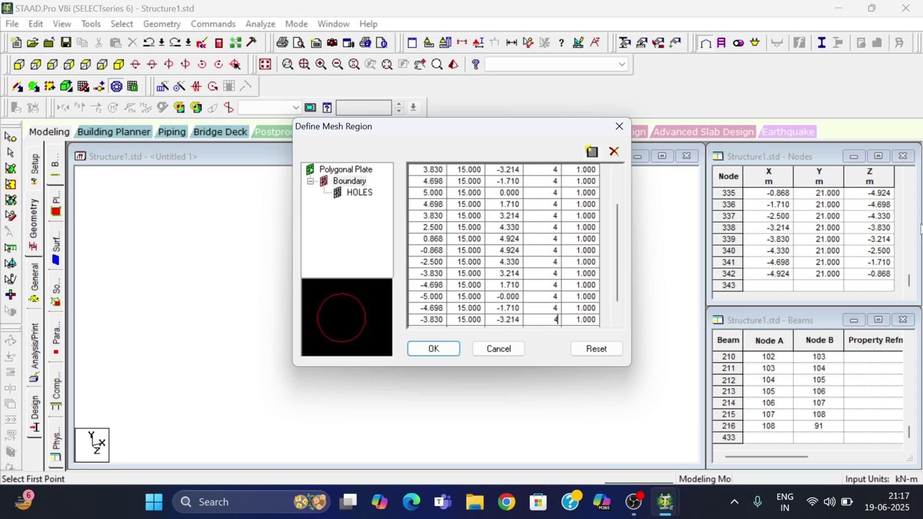
key(Down)
key(4)
key(Down)
key(4)
key(Down)
key(4)
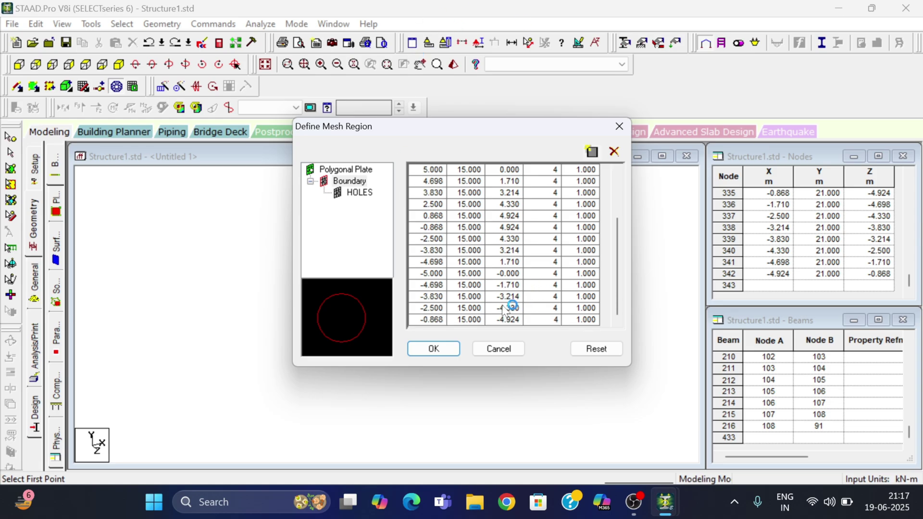
click(433, 349)
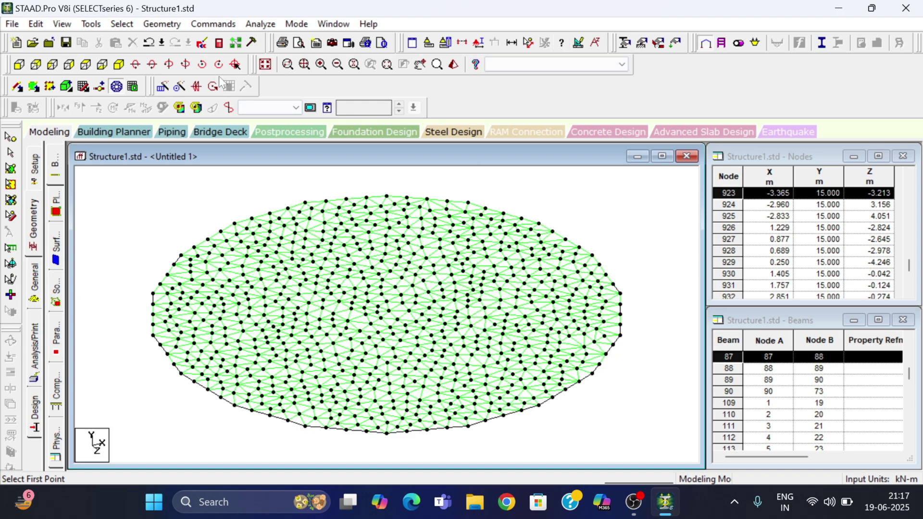
- Display the whole structure and examine the meshed base slab together with the cylindrical wall and supporting frame
click(265, 65)
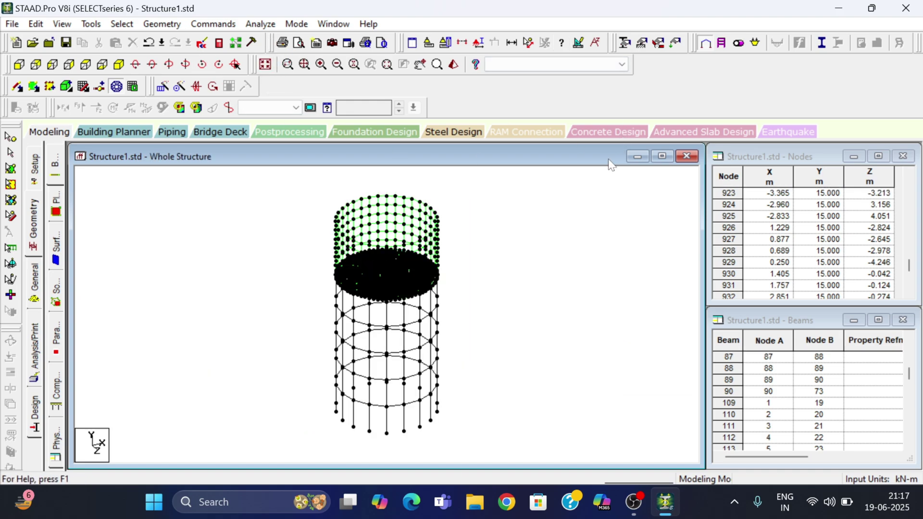
scroll(515, 277, up, 1)
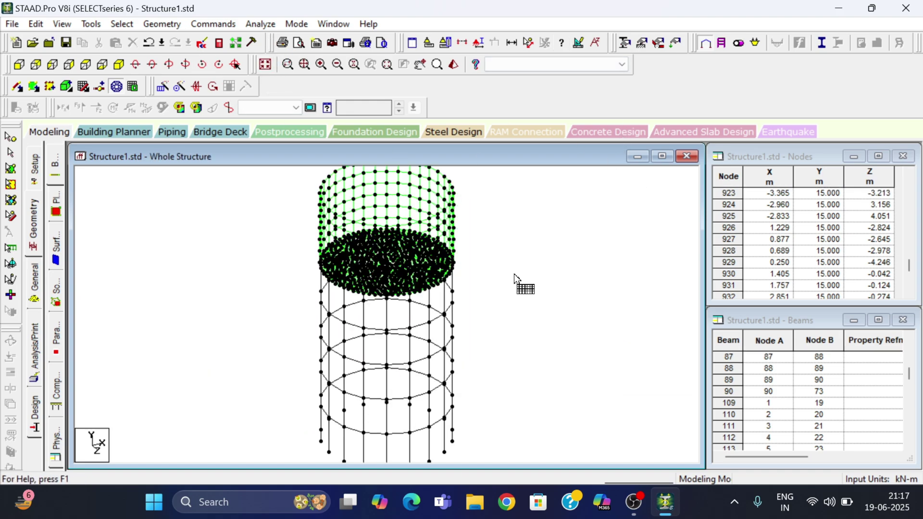
scroll(514, 275, up, 1)
scroll(514, 275, down, 1)
scroll(473, 287, down, 1)
scroll(421, 249, up, 1)
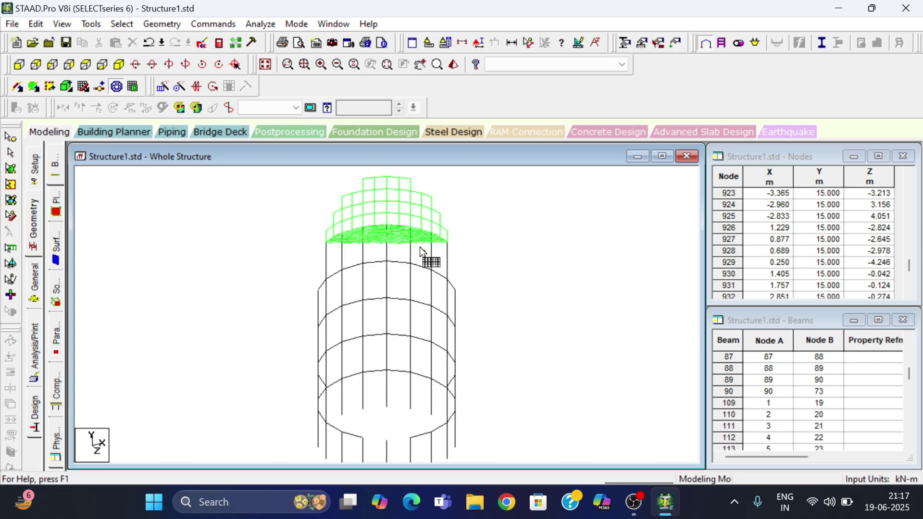
scroll(406, 254, down, 1)
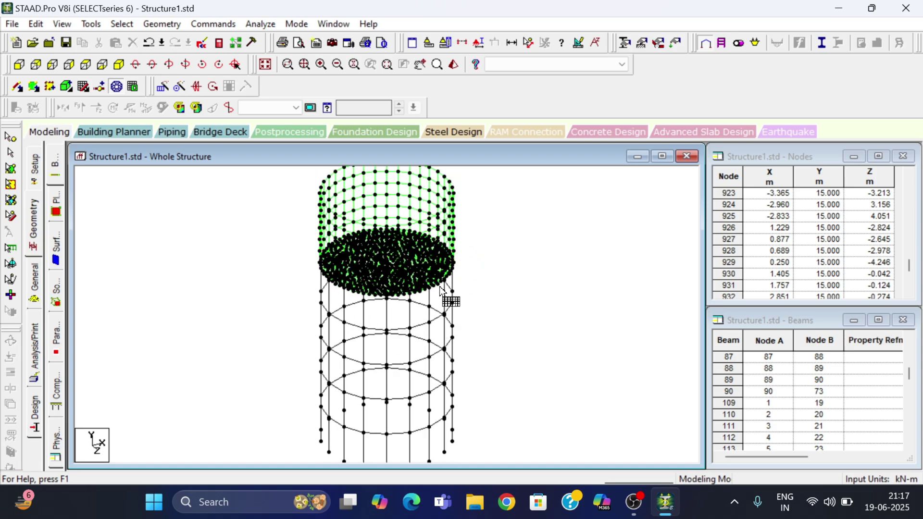
- Inspect the tank in a maximized 3D rendering from above and from the front, then return to the geometry view
right_click(524, 214)
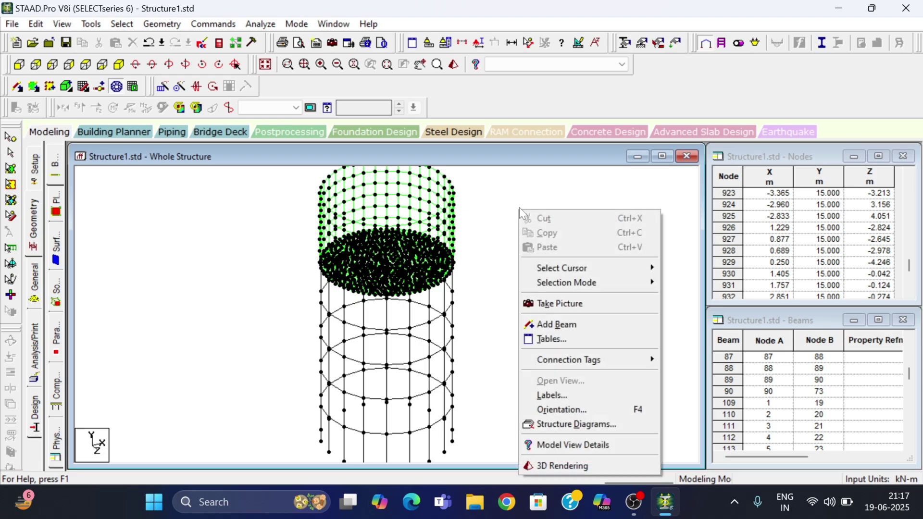
click(562, 466)
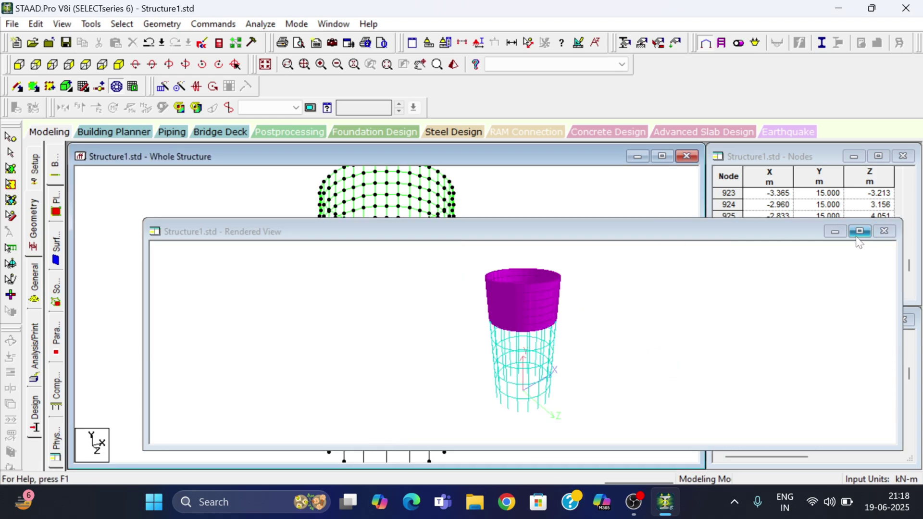
click(860, 232)
drag(538, 245, 497, 258)
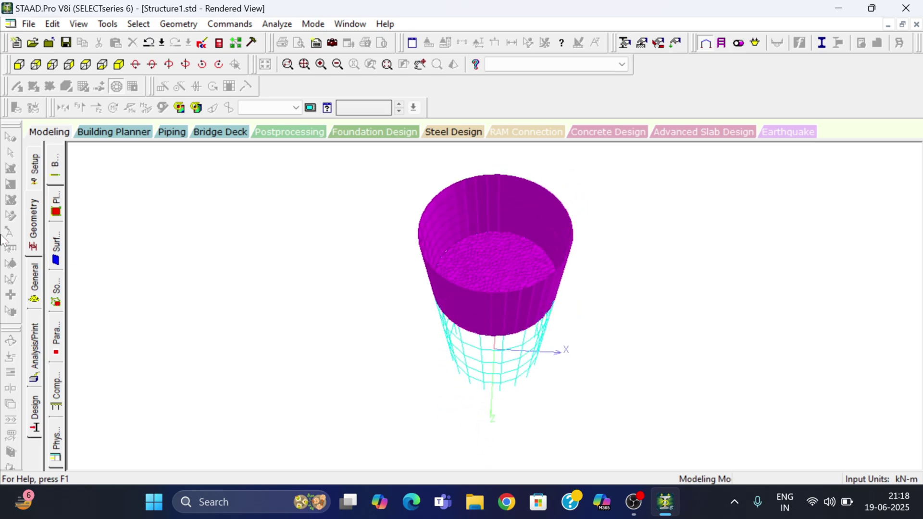
click(20, 65)
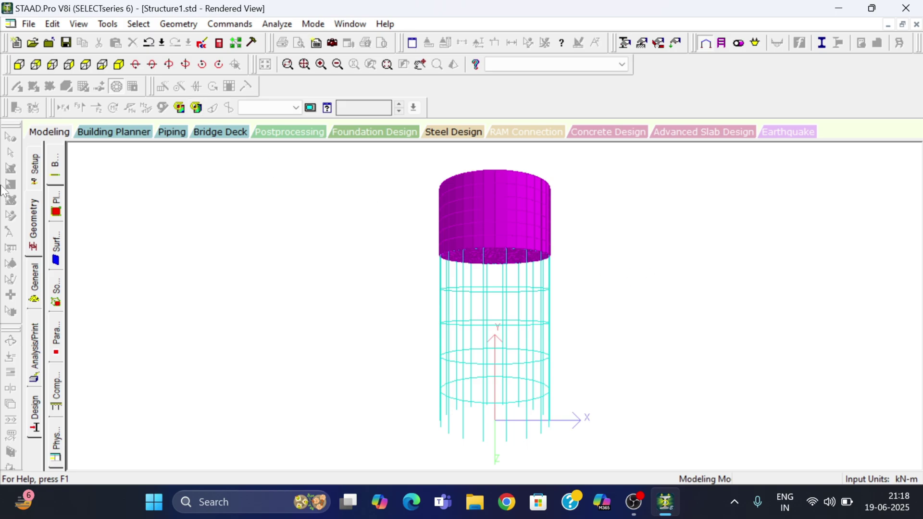
click(37, 278)
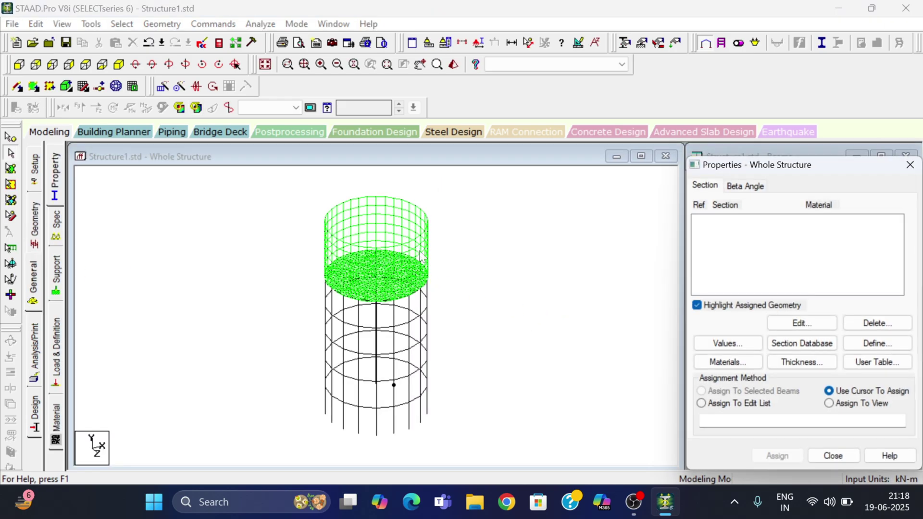
click(33, 222)
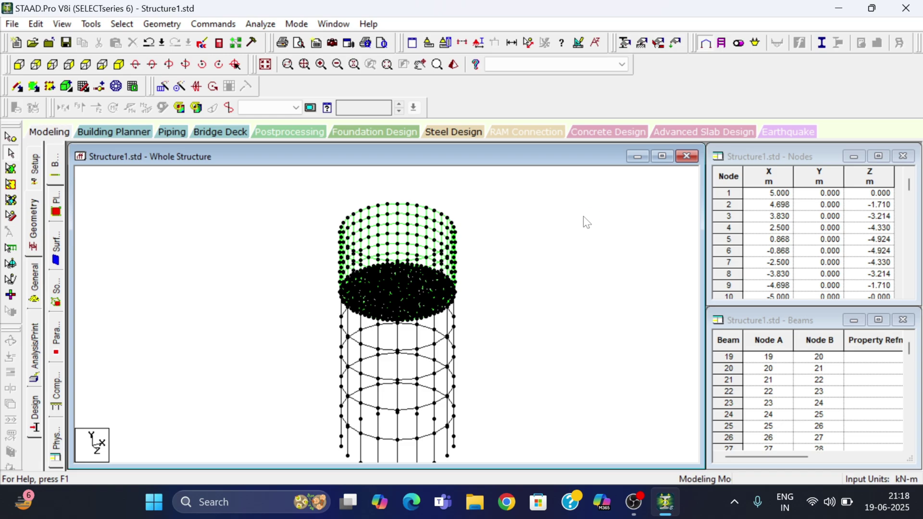
- Generate a circular beam frame prototype with radius 5 m, angle 360° and 18 bays along the periphery
click(166, 24)
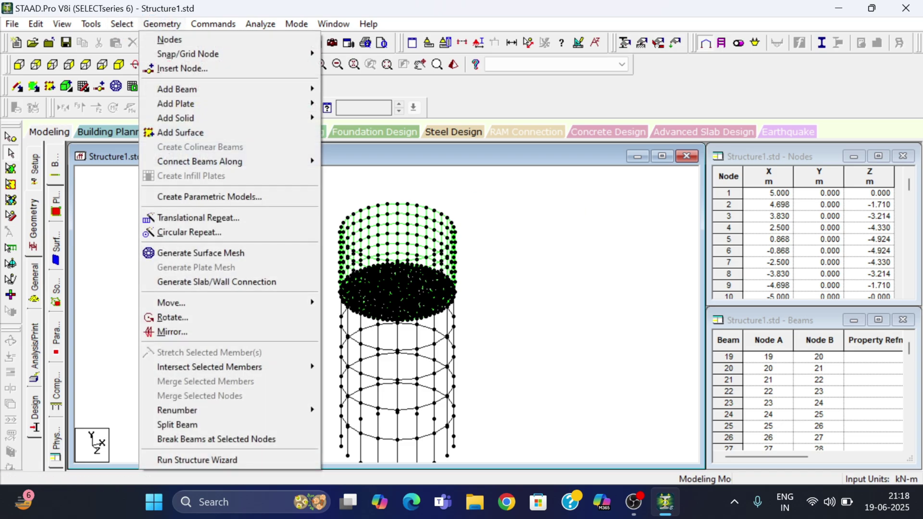
click(216, 460)
click(239, 203)
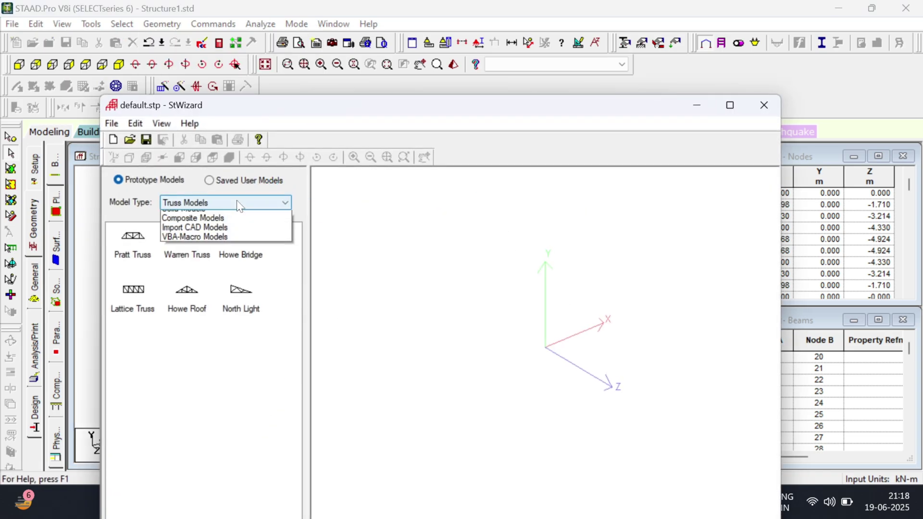
click(218, 225)
double_click(131, 351)
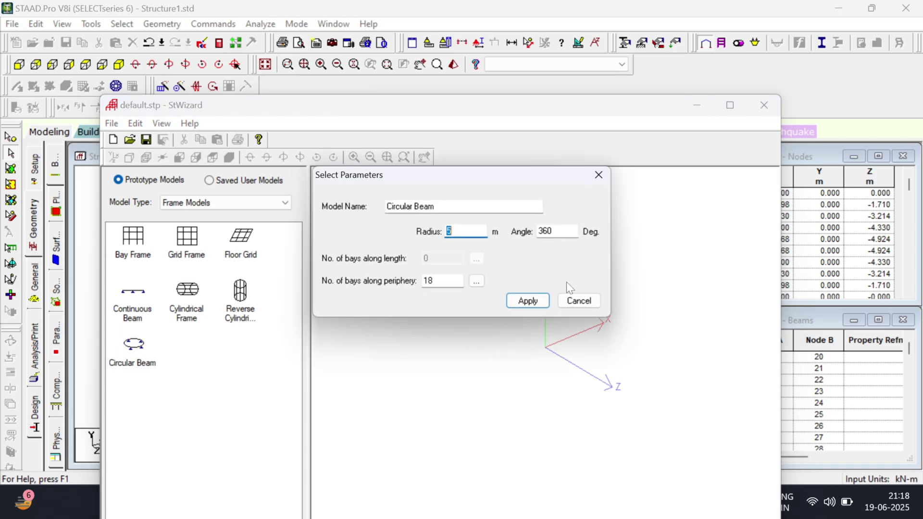
click(528, 301)
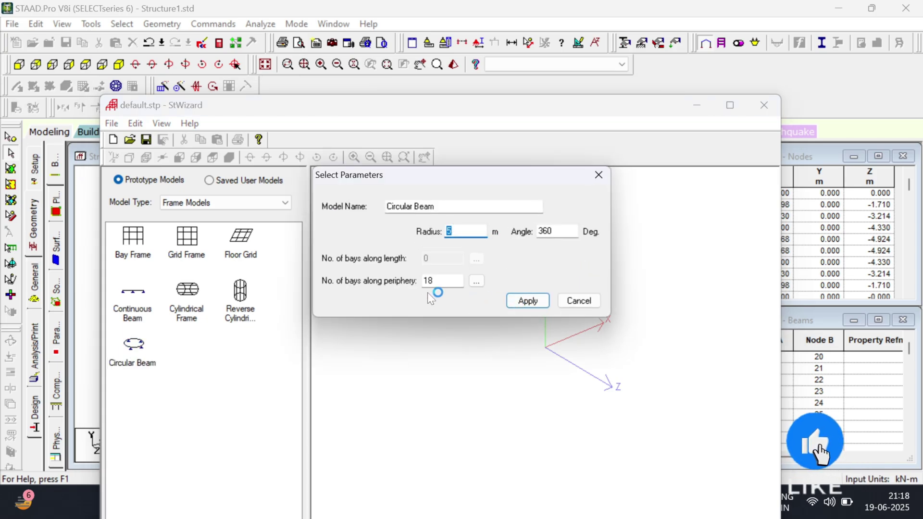
click(528, 300)
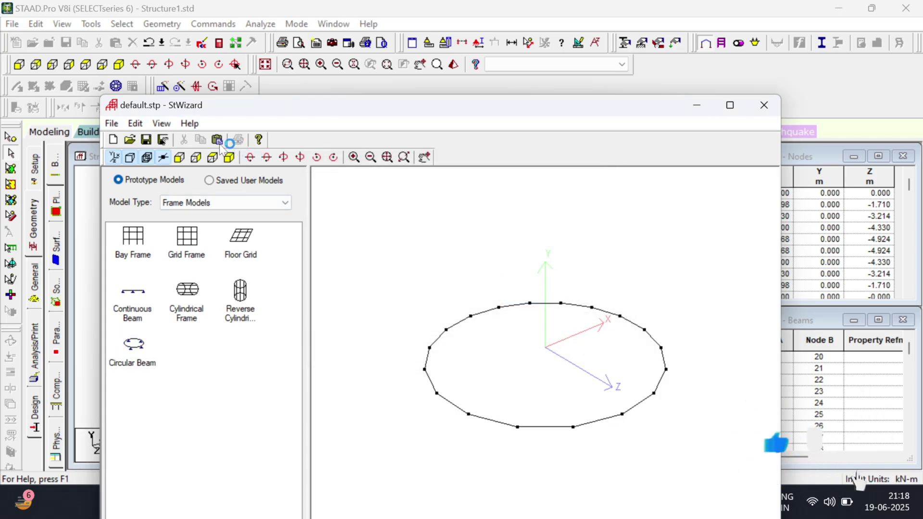
- Merge the circular beam into the structure, offset 21 m in Y so it forms the tank's top ring
click(220, 145)
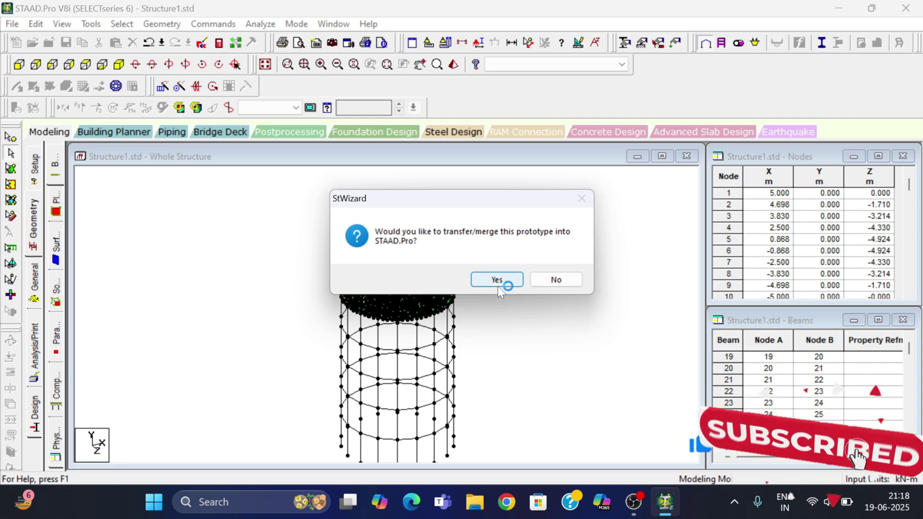
click(496, 280)
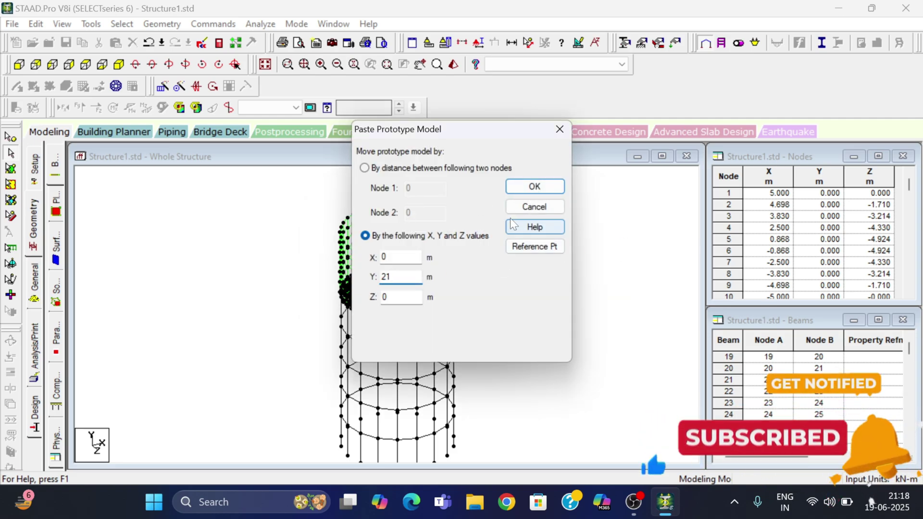
click(528, 187)
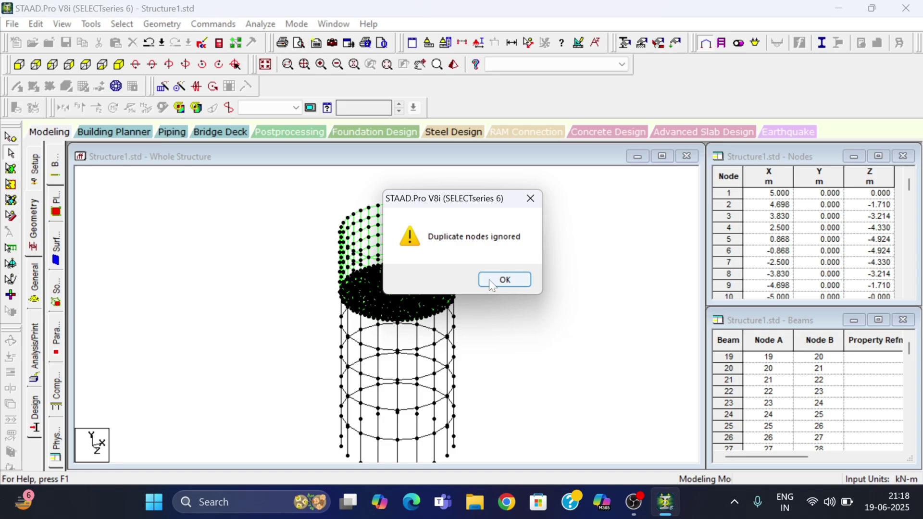
click(519, 279)
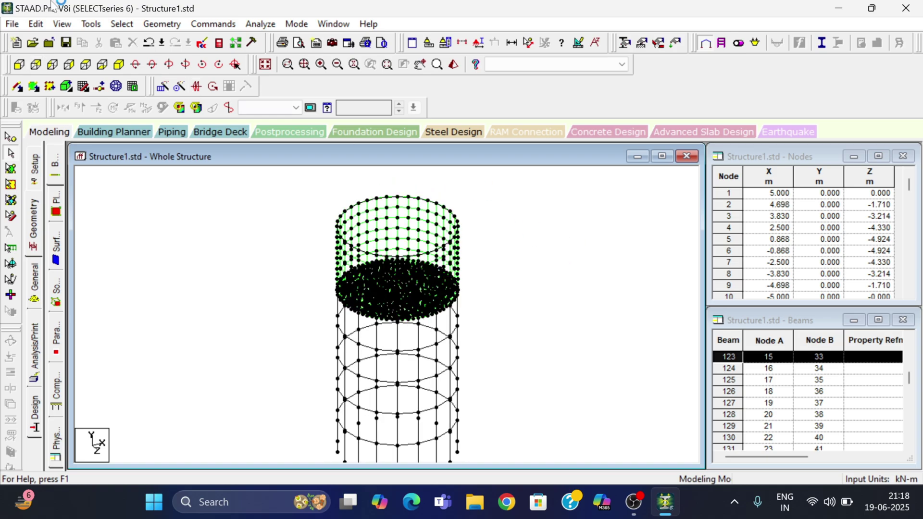
- Open the meshing parameters of the Spherical Surface prototype from the surface/plate models in the Structure Wizard
click(164, 25)
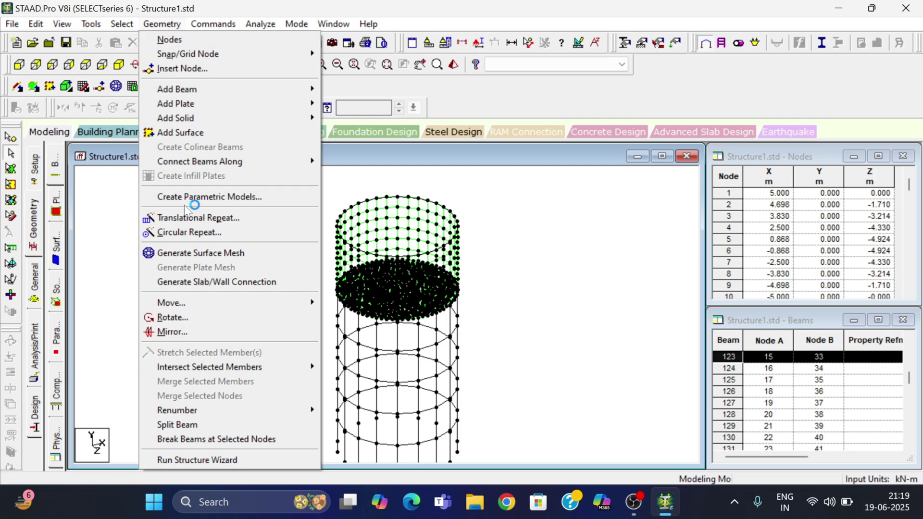
click(211, 460)
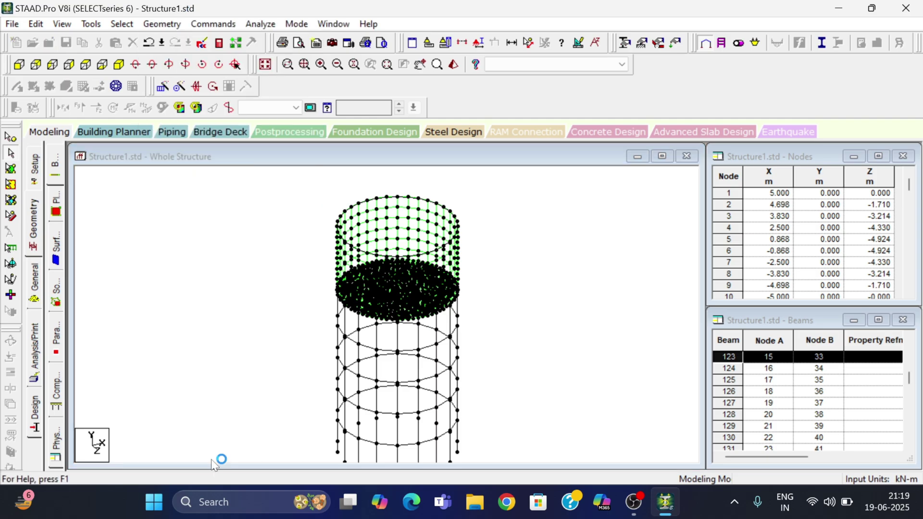
click(203, 189)
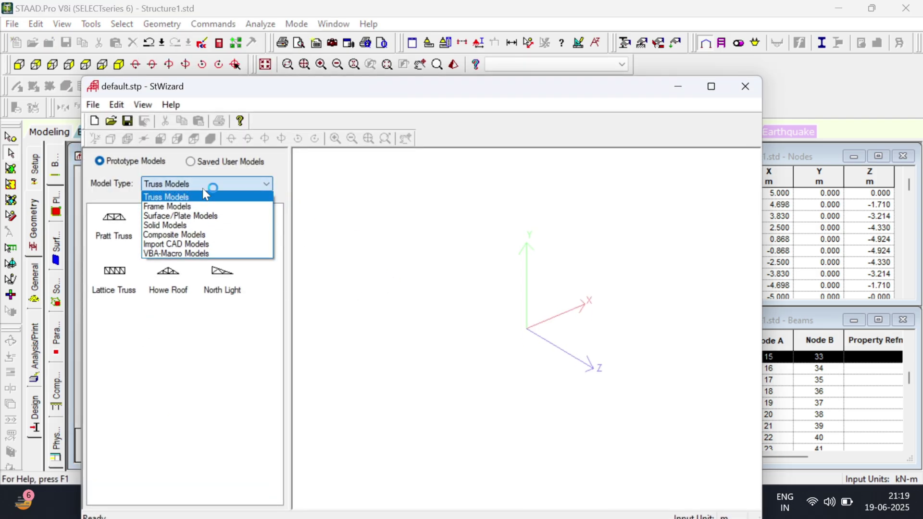
click(203, 188)
click(203, 189)
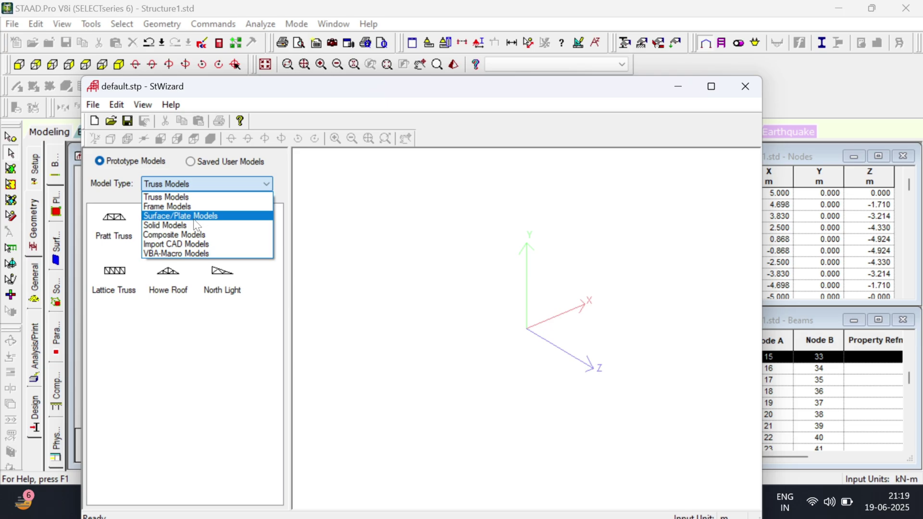
click(195, 217)
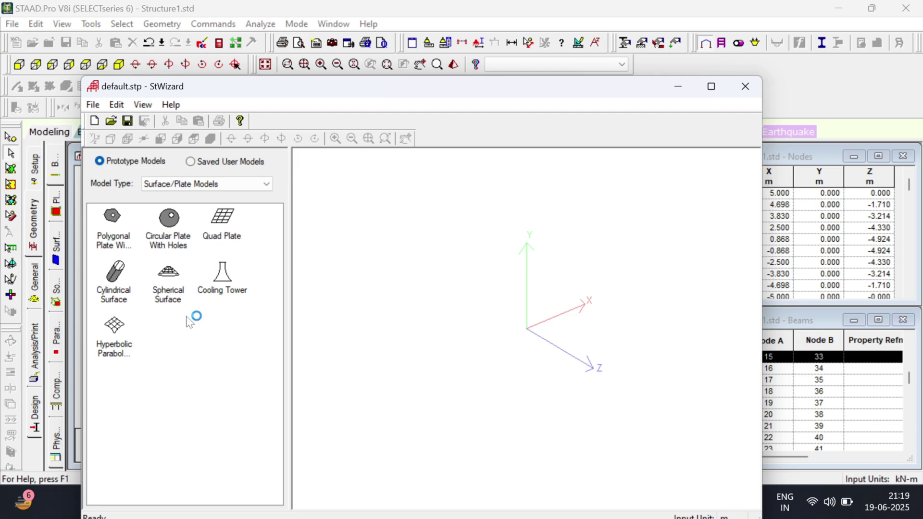
click(178, 299)
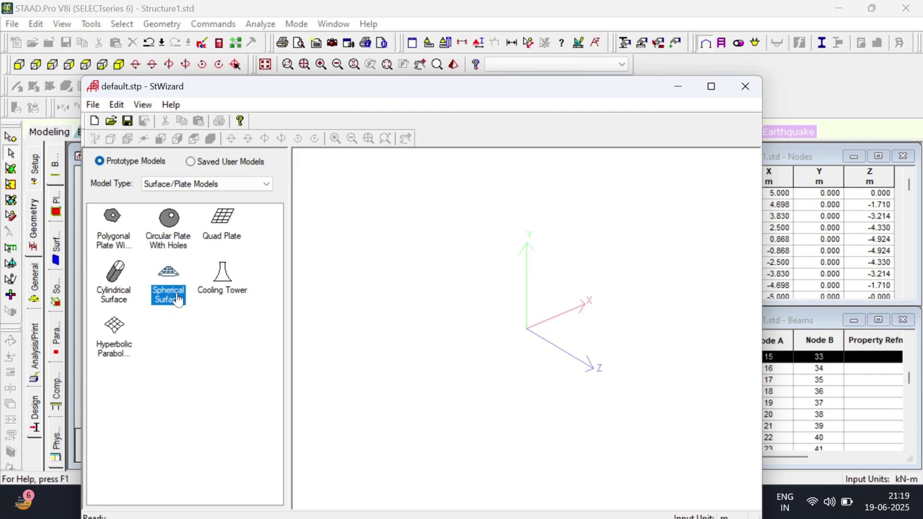
click(219, 341)
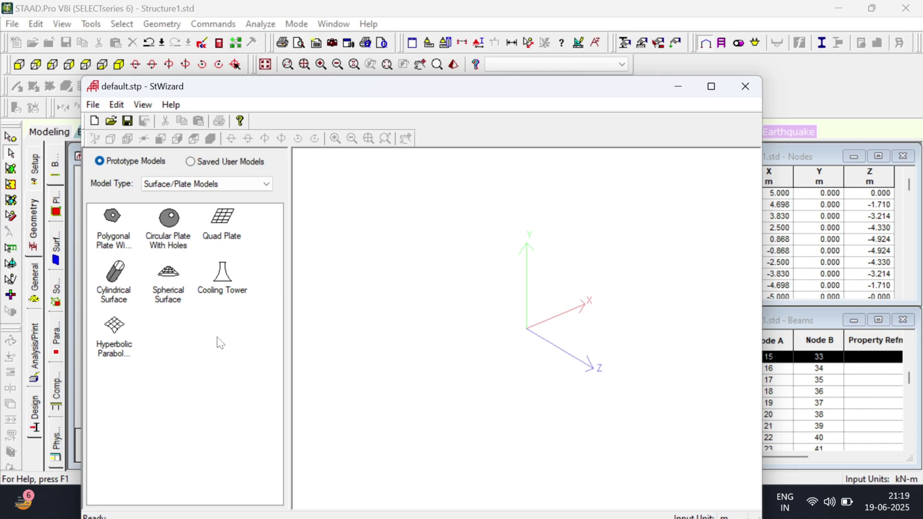
double_click(168, 288)
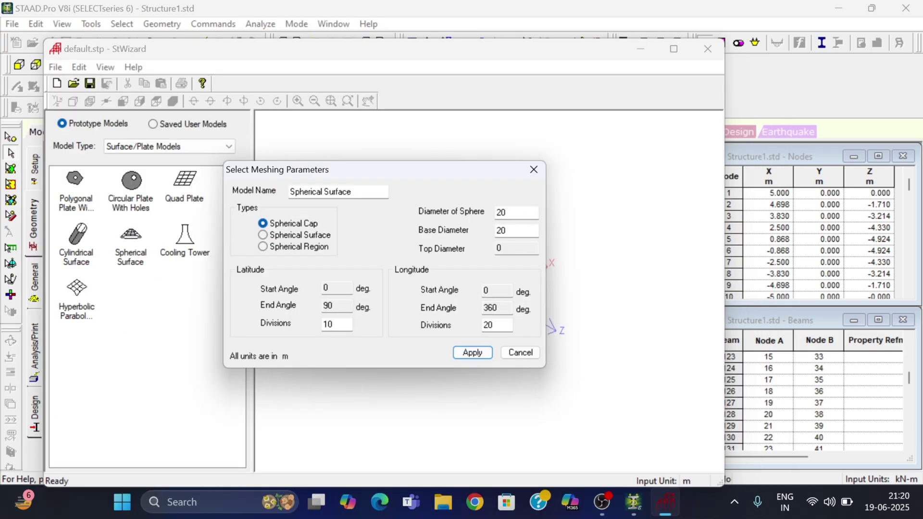
- Generate a spherical cap with a sphere diameter of 15 m and a new base diameter
double_click(510, 212)
text(15)
key(Tab)
text(1)
click(477, 355)
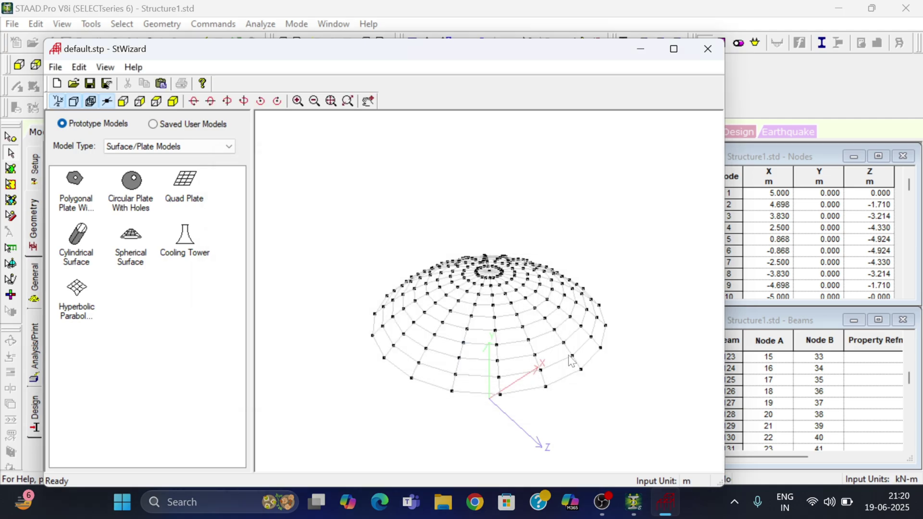
- Merge the spherical dome prototype into the structure with a Y offset of 21 m
drag(429, 269, 463, 289)
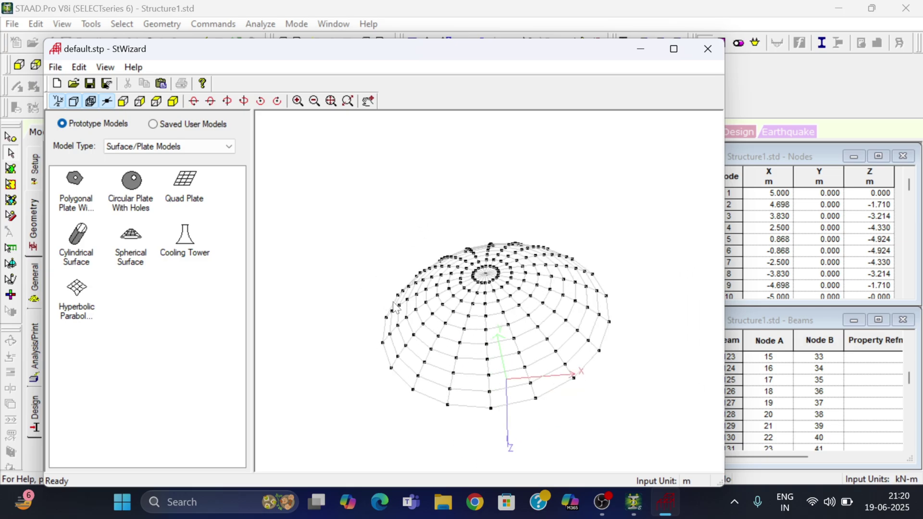
click(162, 84)
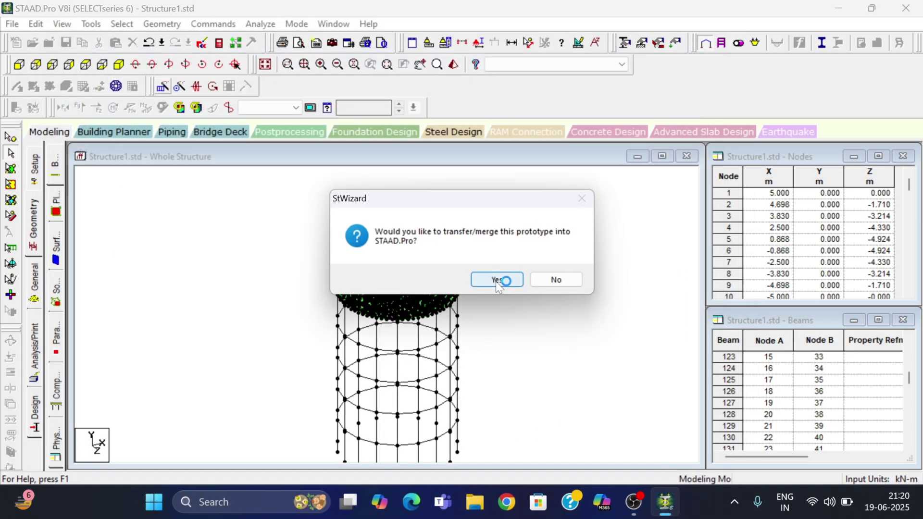
click(497, 282)
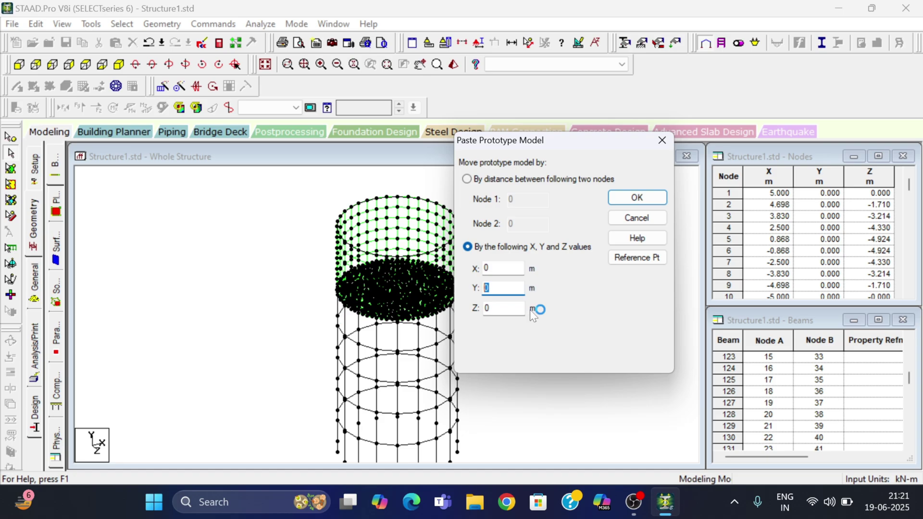
text(21)
click(653, 195)
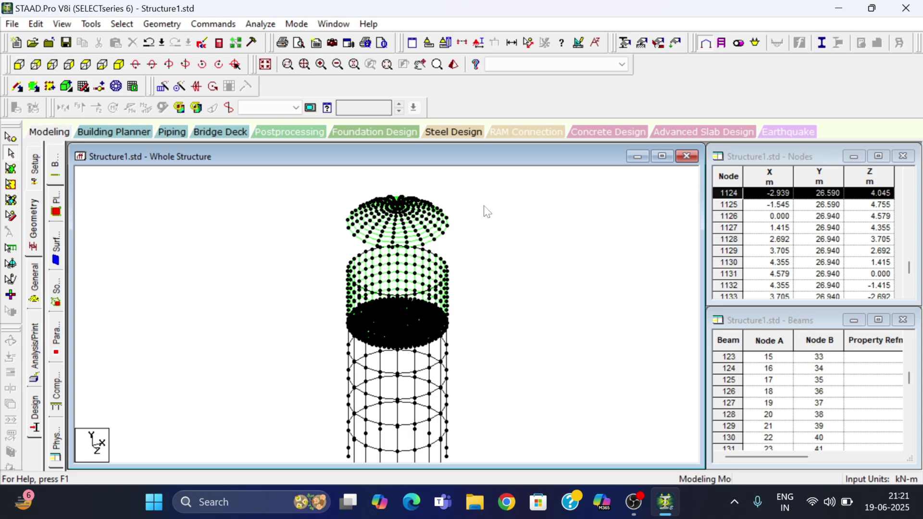
- In the front elevation, measure the vertical gap between the dome's base edge and the top of the cylindrical wall
click(18, 67)
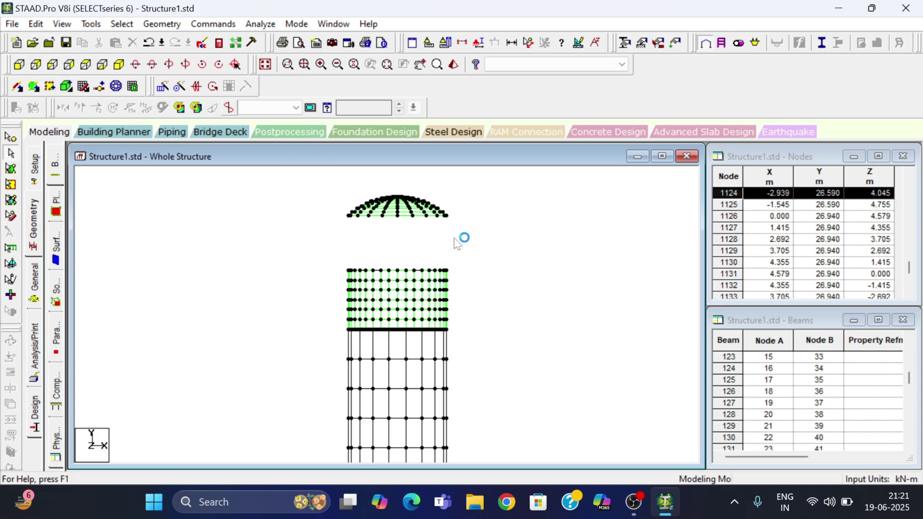
click(11, 169)
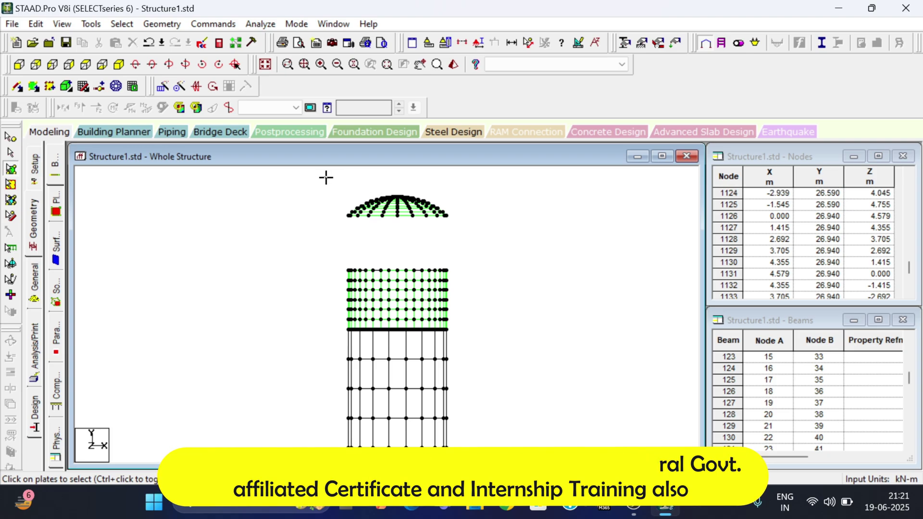
drag(325, 177, 476, 236)
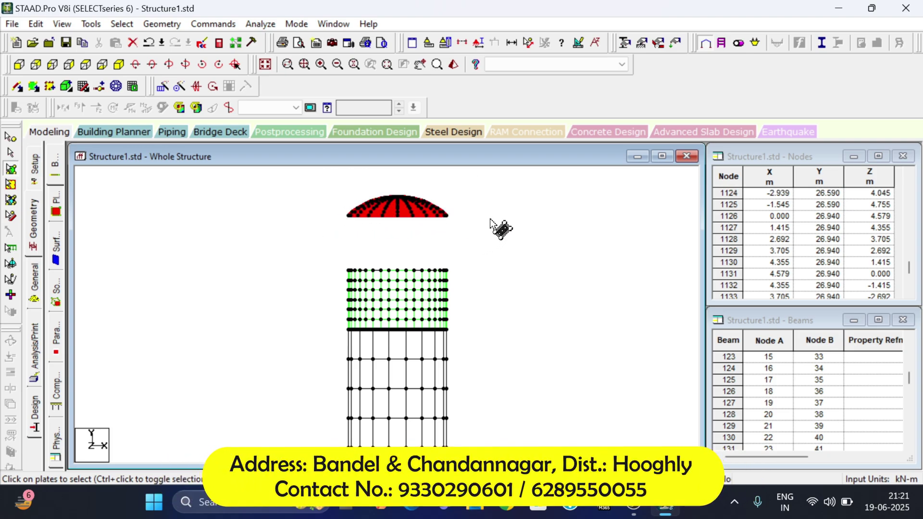
click(491, 220)
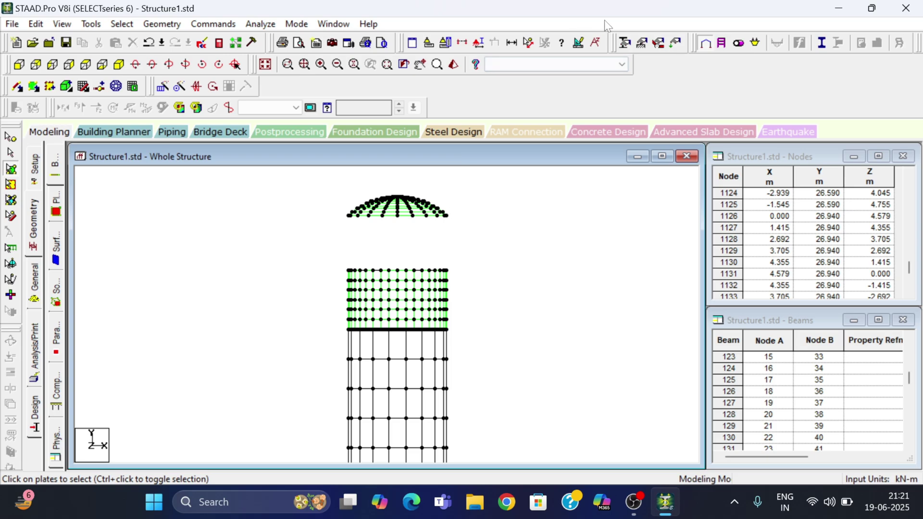
click(529, 43)
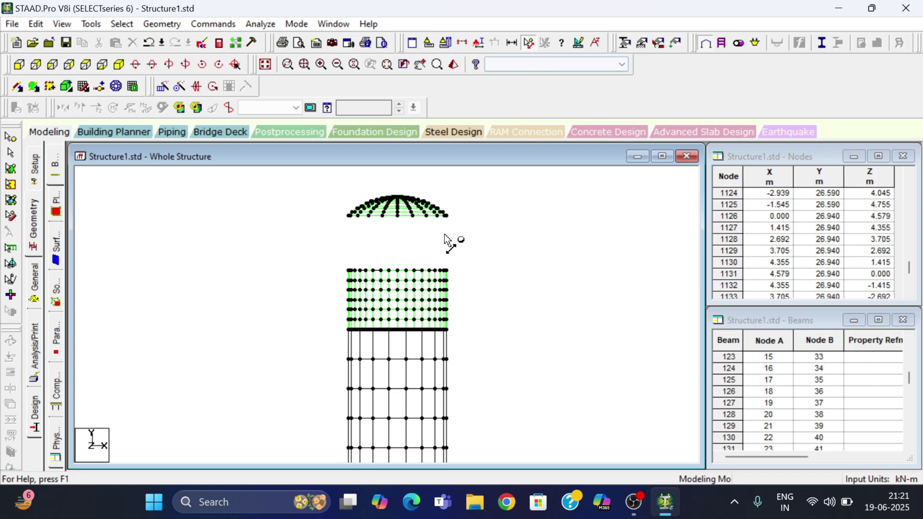
click(448, 217)
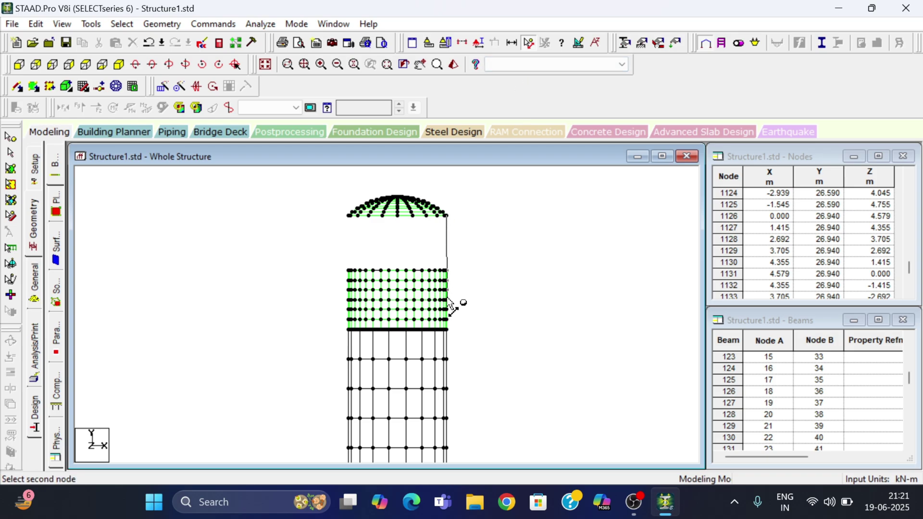
click(446, 271)
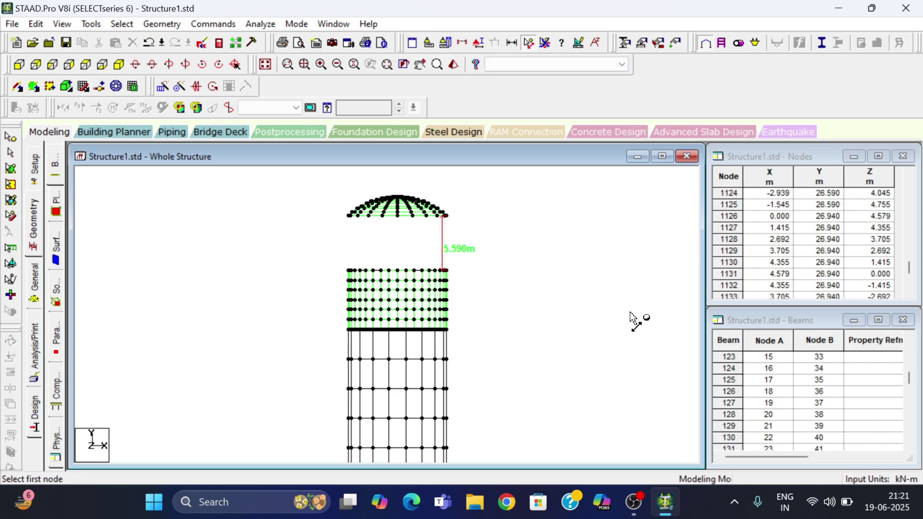
scroll(475, 257, up, 1)
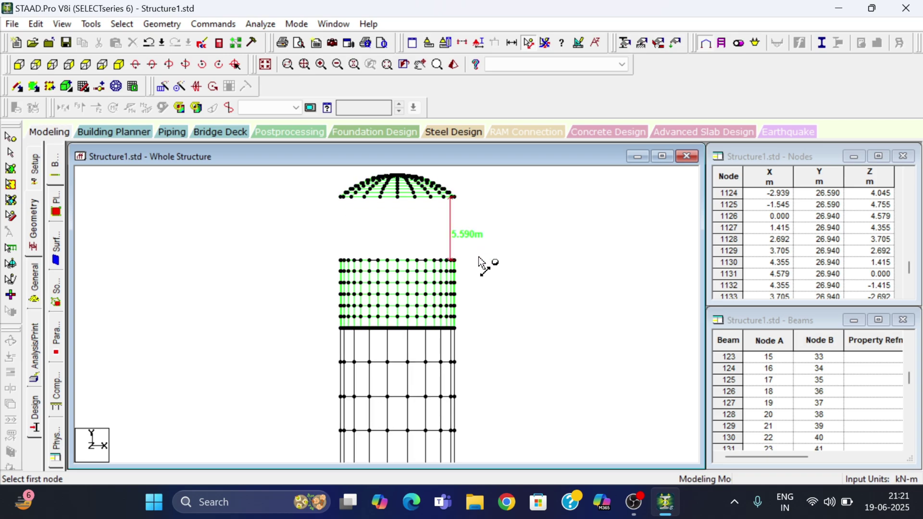
scroll(488, 266, down, 1)
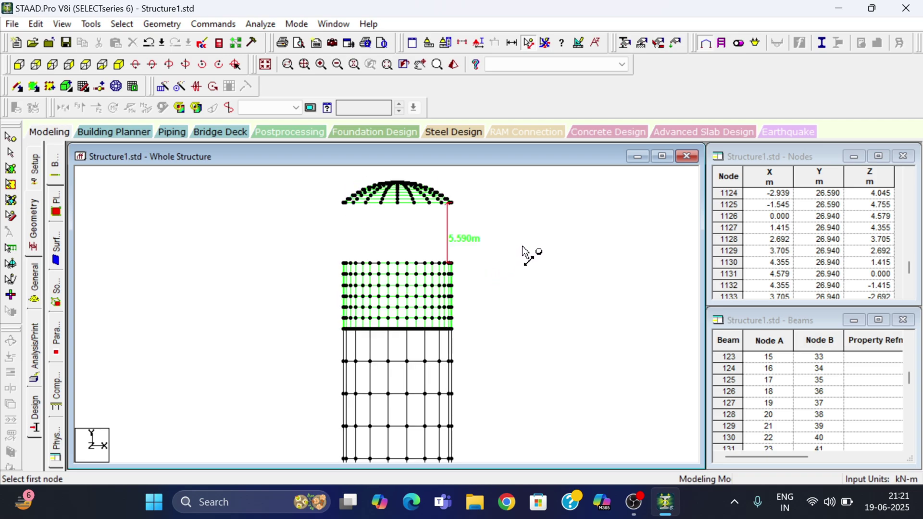
- Move all dome plates by -5.59 m in Y onto the tank wall, splitting existing members at the coinciding nodes
click(10, 169)
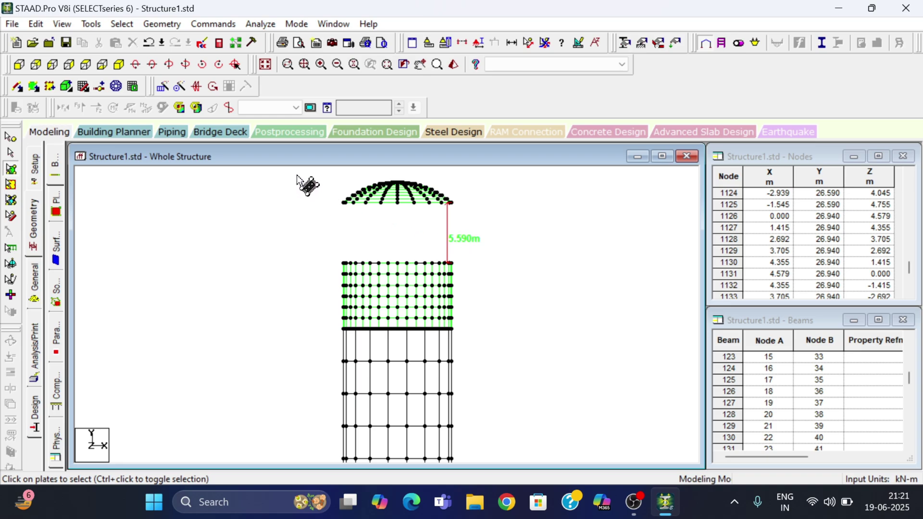
drag(297, 174, 514, 235)
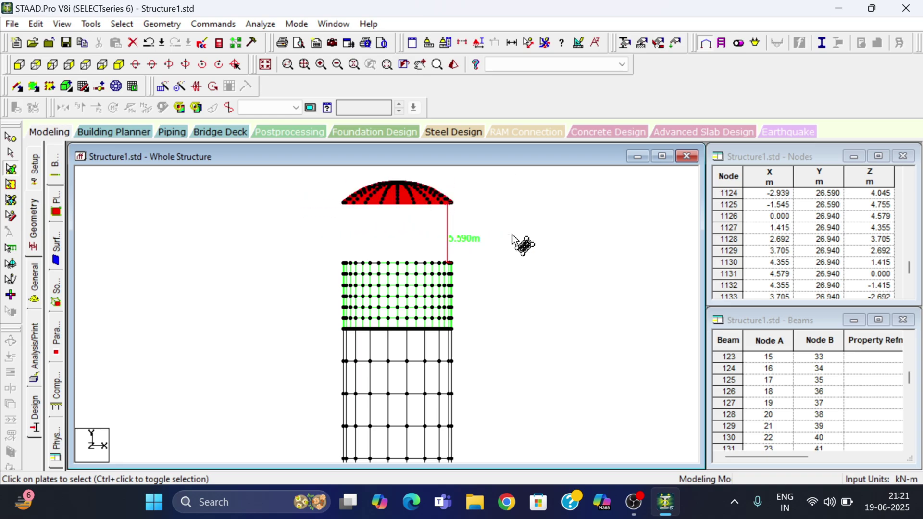
right_click(527, 225)
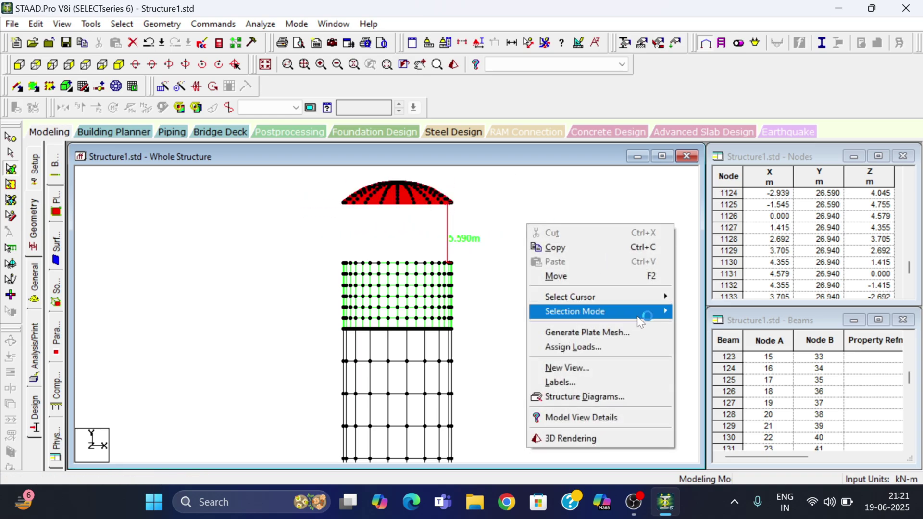
click(597, 277)
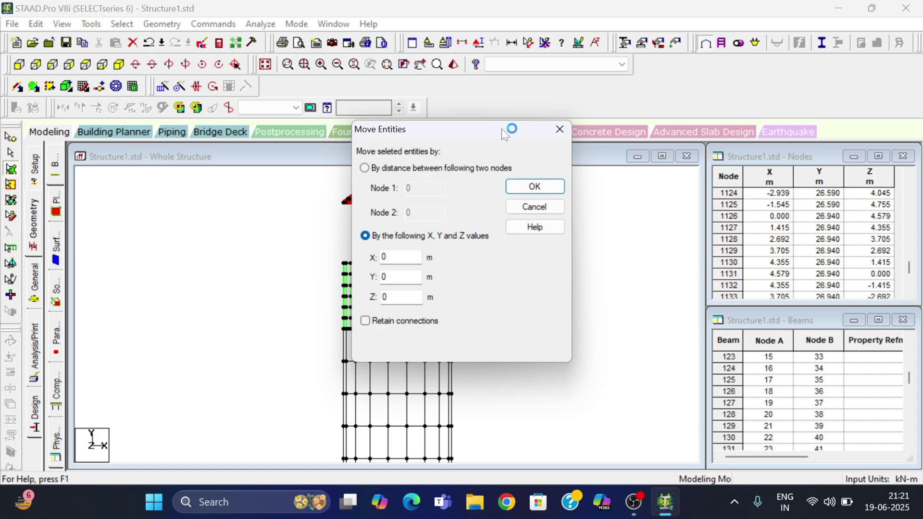
drag(509, 130, 650, 132)
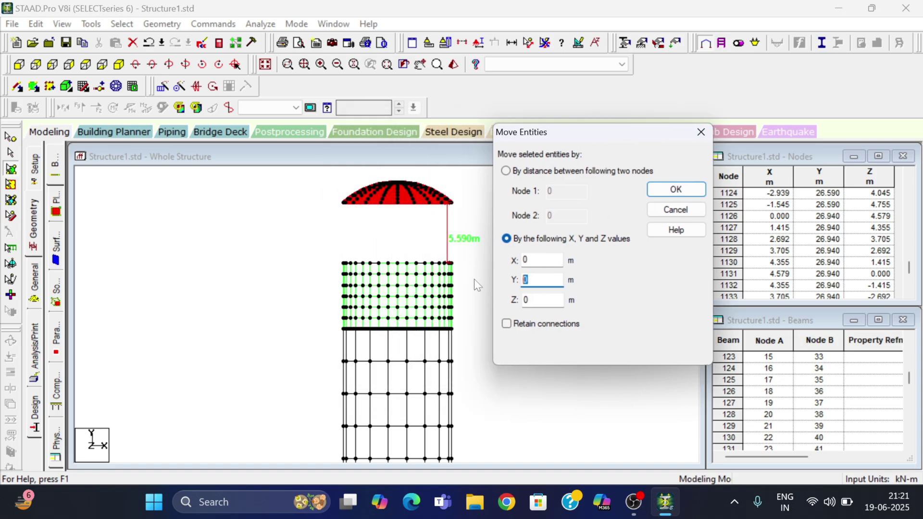
text(-5.59)
click(683, 191)
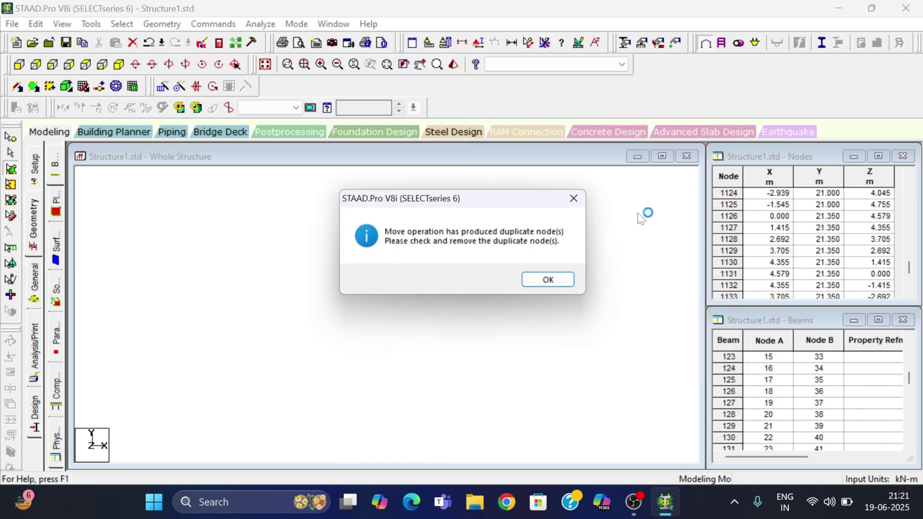
click(548, 279)
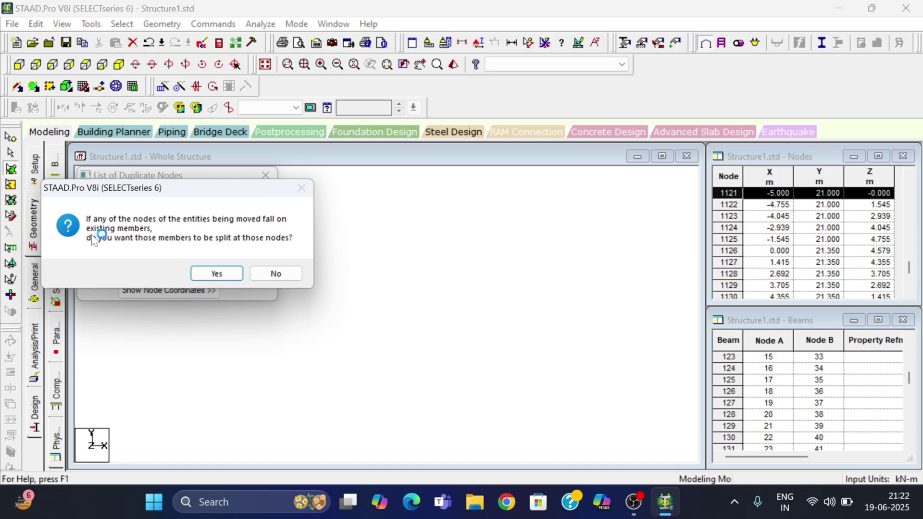
click(216, 273)
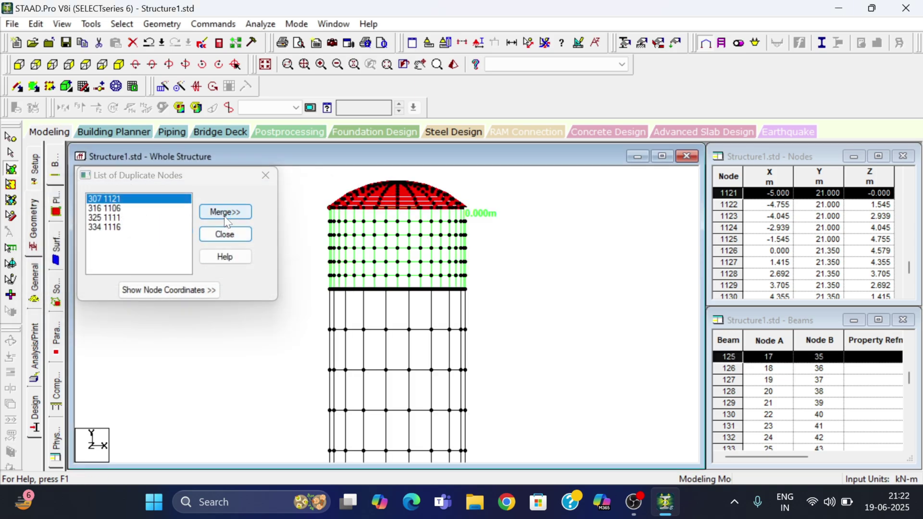
- Merge the duplicate nodes between dome and wall by deleting the first node in all sets
click(225, 212)
click(154, 229)
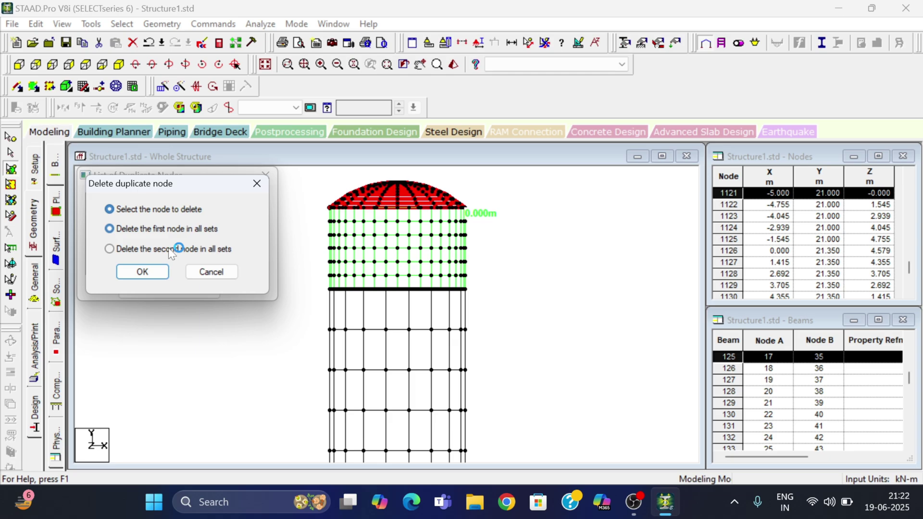
click(155, 273)
click(227, 273)
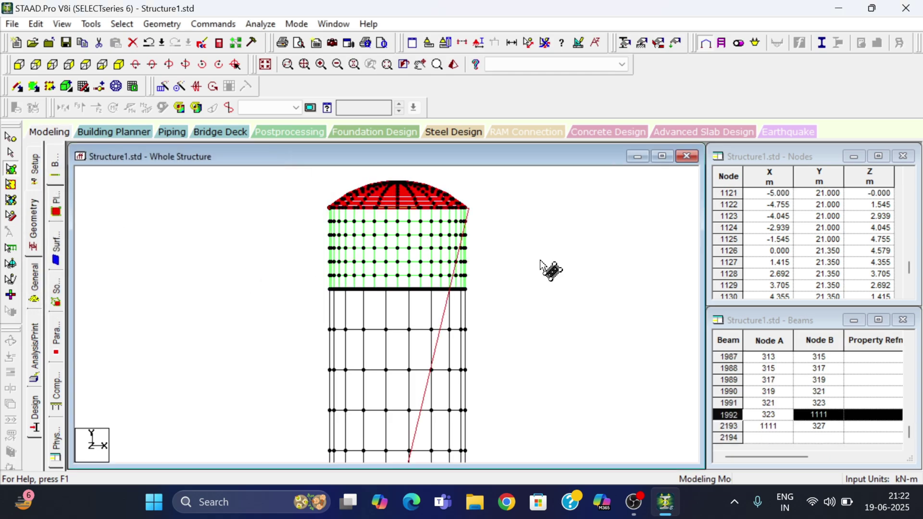
- Display the whole structure and examine the tank in a 3D rendering from different angles
scroll(440, 240, down, 3)
scroll(414, 226, up, 4)
scroll(445, 253, down, 3)
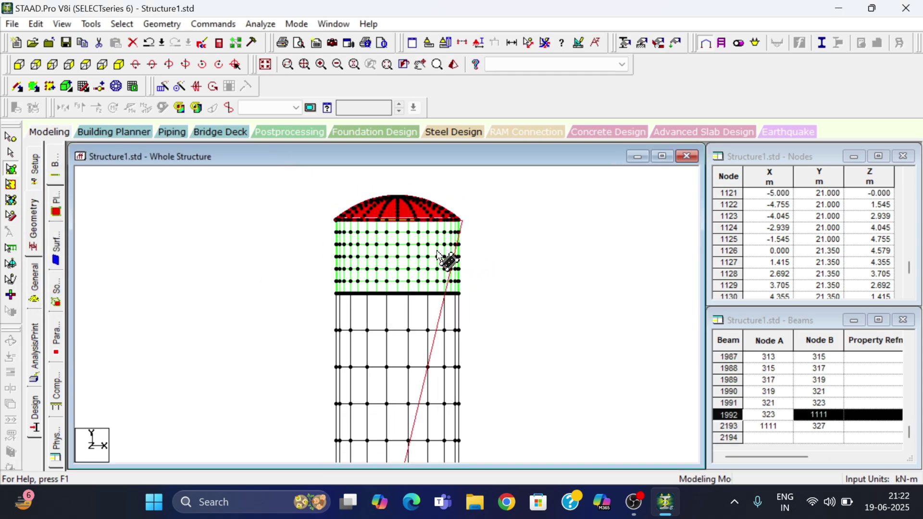
middle_drag(500, 305, 473, 287)
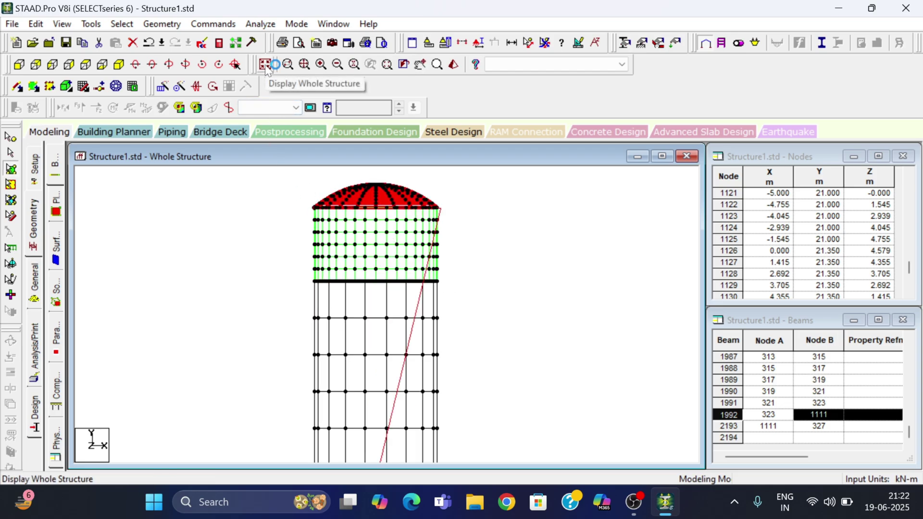
click(265, 64)
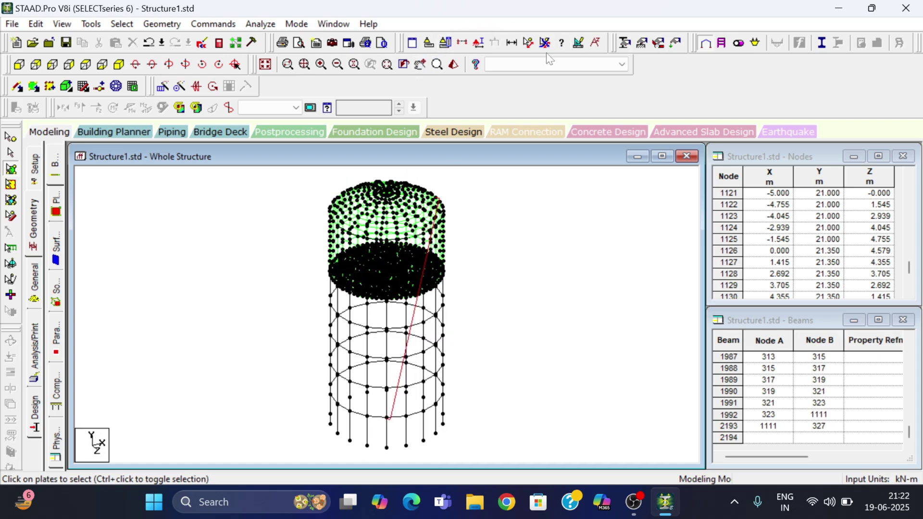
right_click(524, 245)
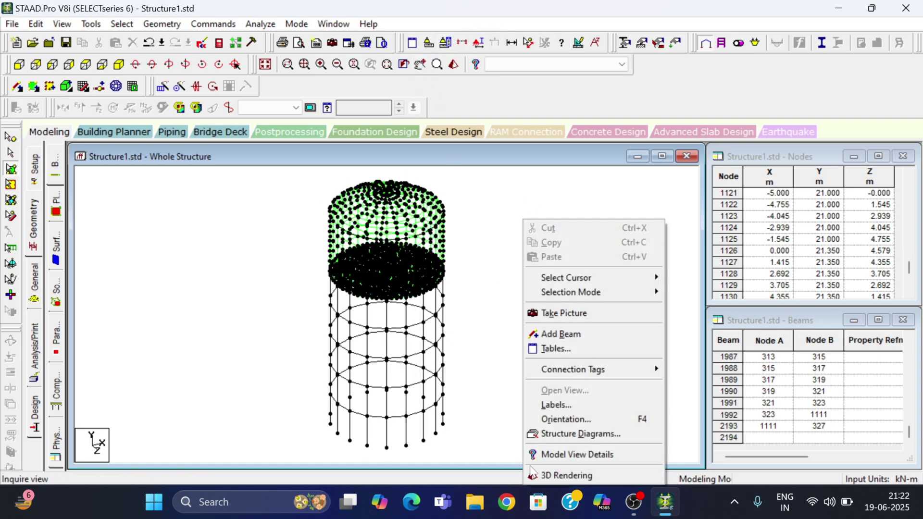
click(539, 476)
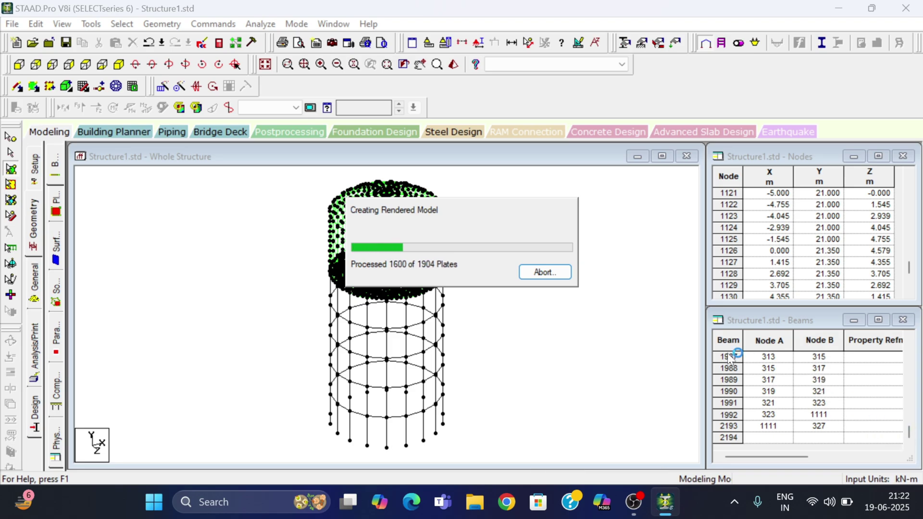
click(822, 193)
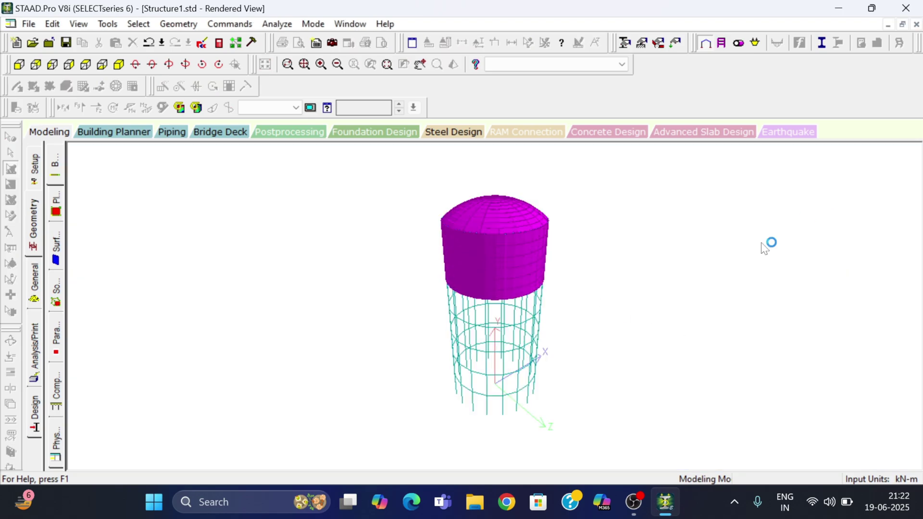
scroll(504, 305, up, 3)
drag(503, 305, 523, 192)
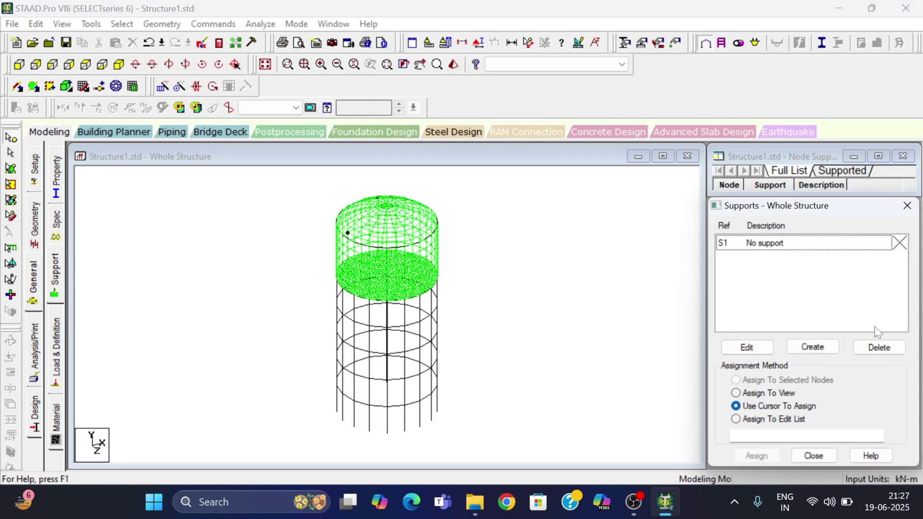
- Create a fixed support and assign it to all nodes at the base of the columns
click(812, 347)
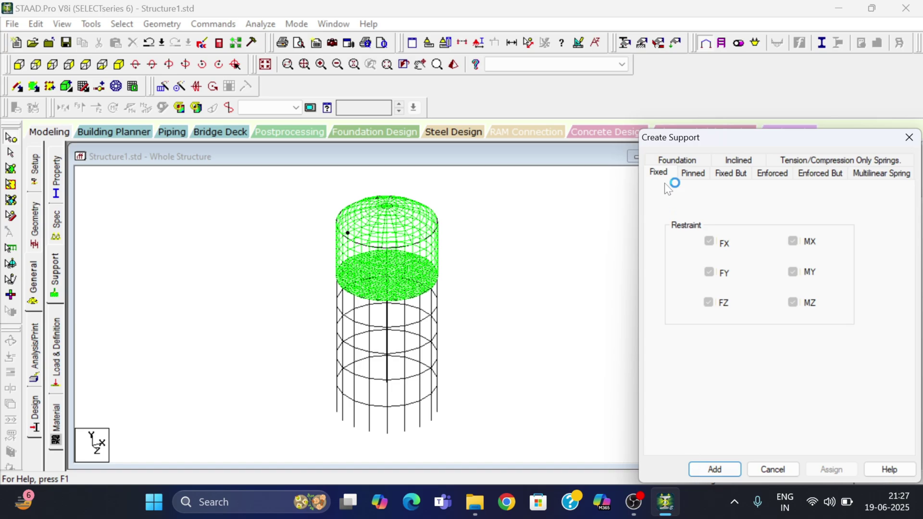
click(714, 471)
click(765, 264)
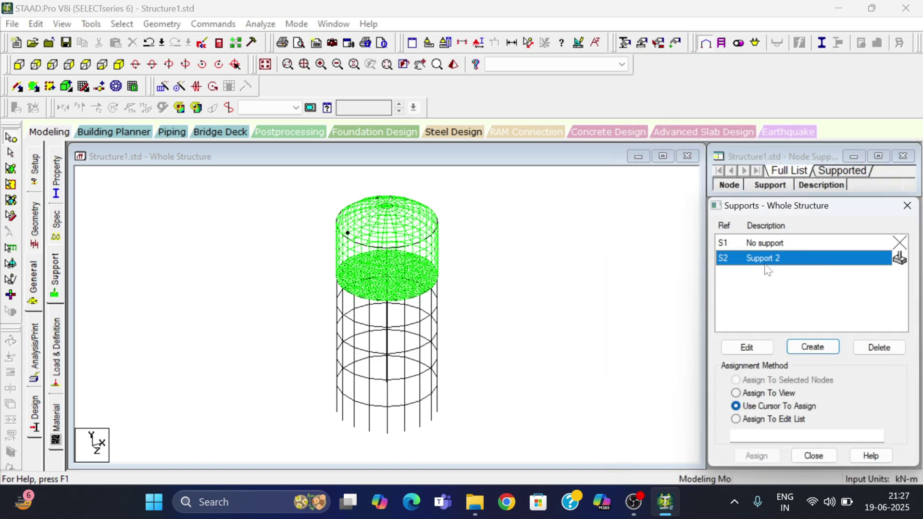
click(19, 65)
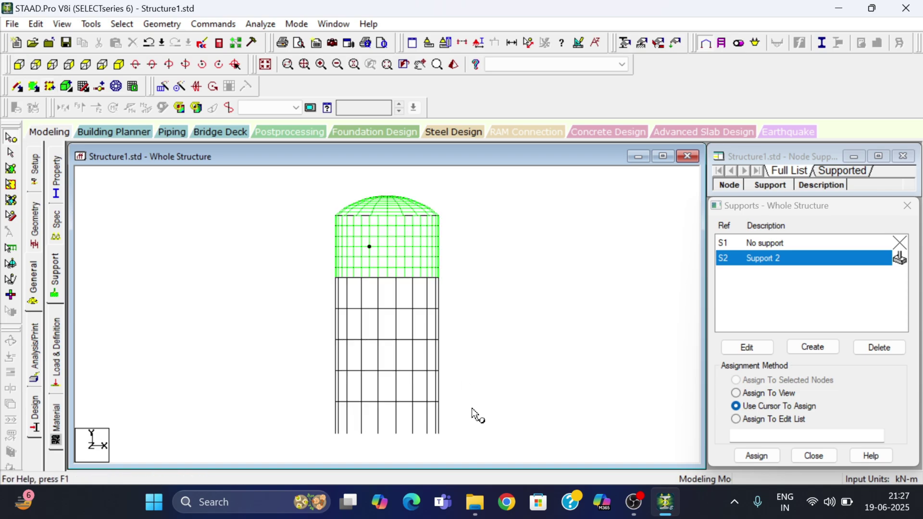
drag(300, 417, 465, 438)
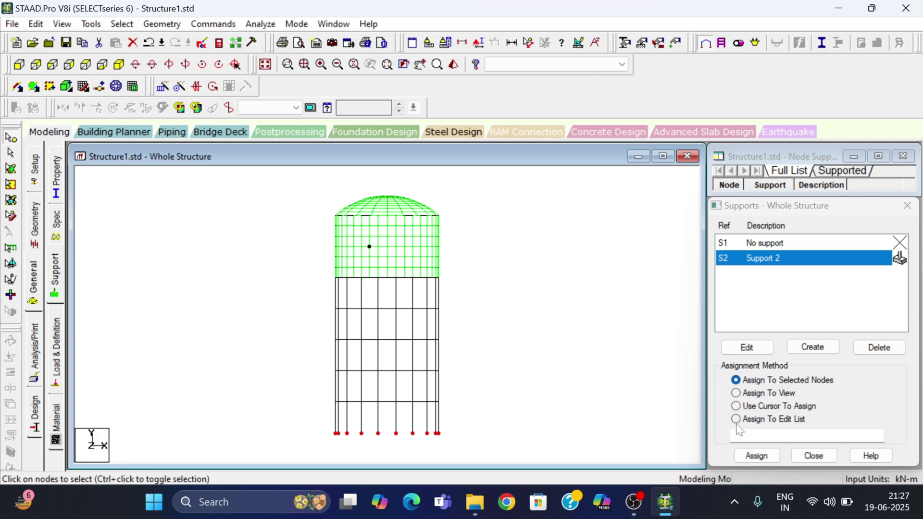
click(757, 455)
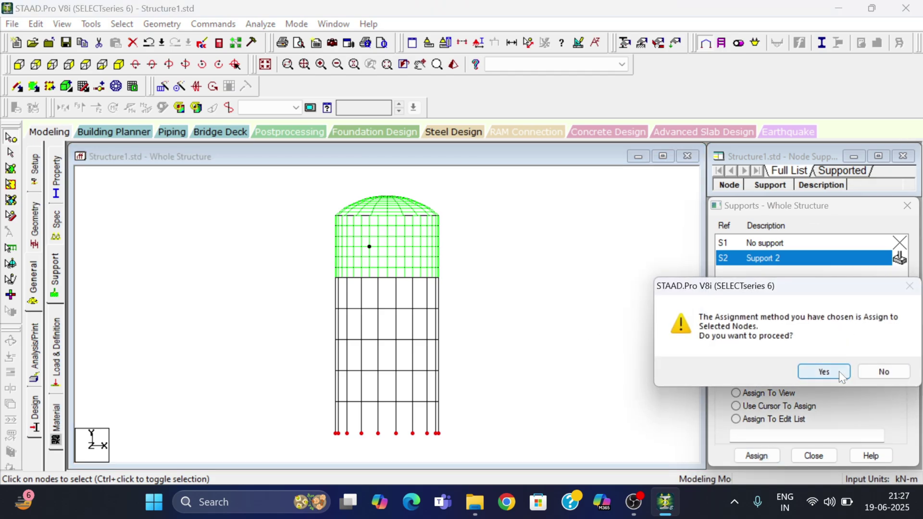
click(764, 370)
click(265, 64)
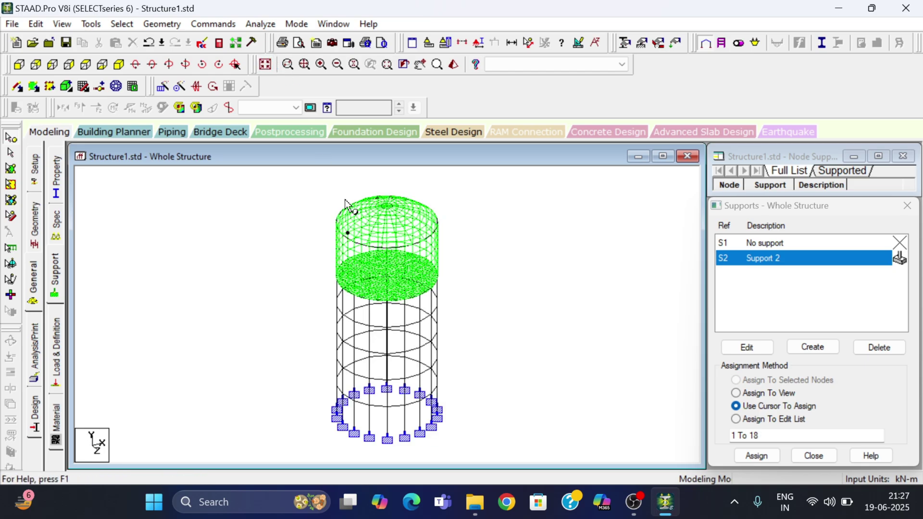
- Define a rectangular concrete section property with YD 0.5 m and ZD 0.5 m
click(57, 177)
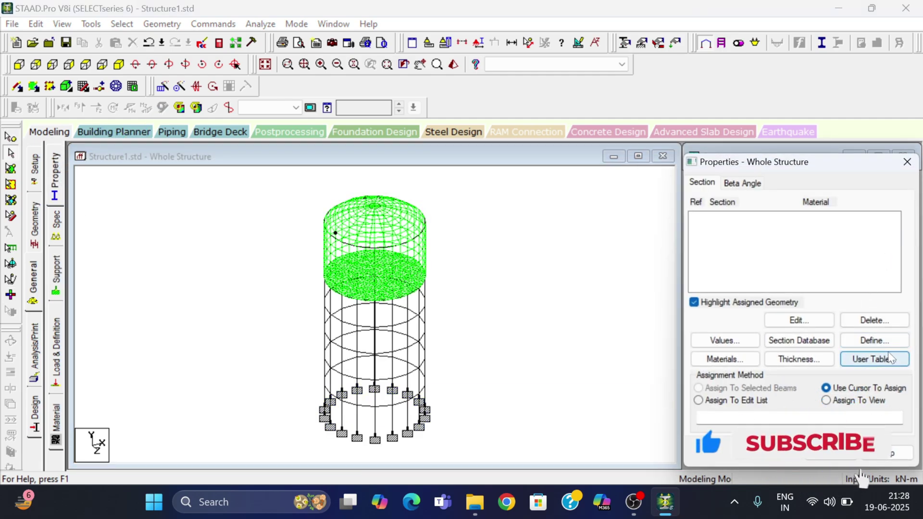
click(873, 340)
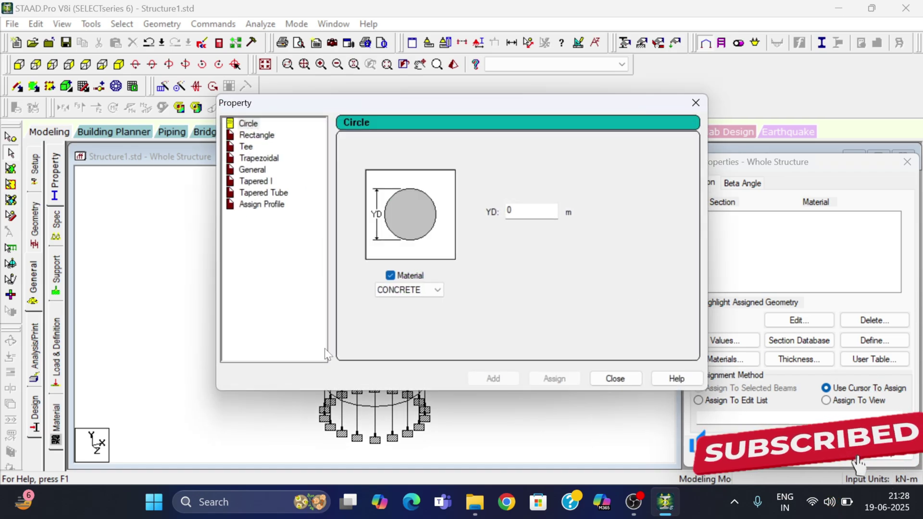
click(260, 136)
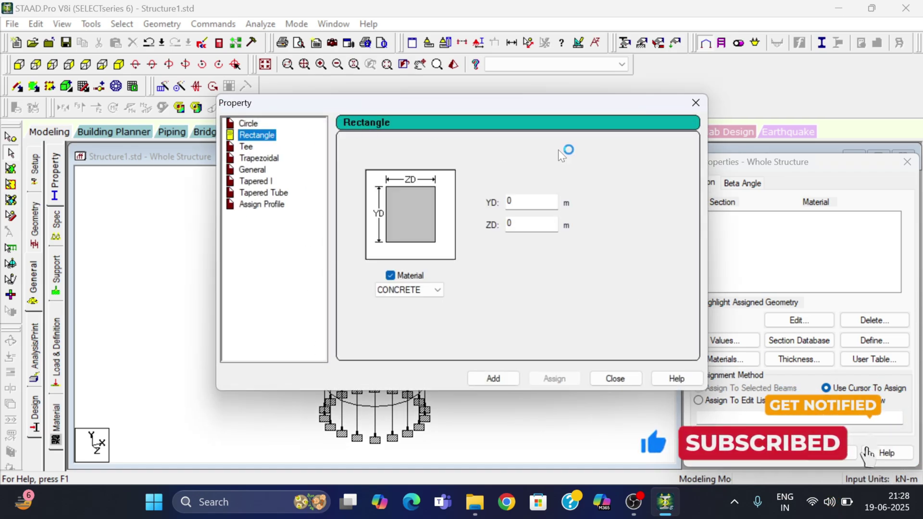
drag(550, 110, 778, 155)
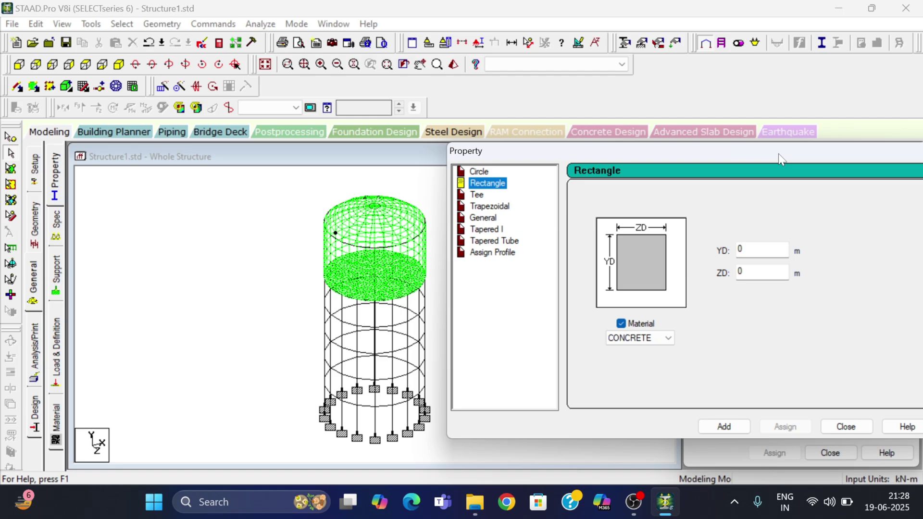
click(904, 427)
click(781, 250)
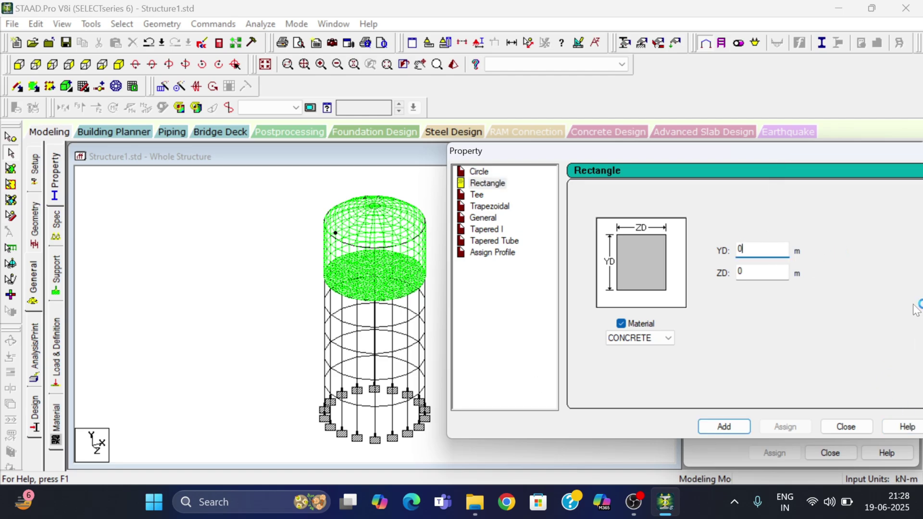
text(.5)
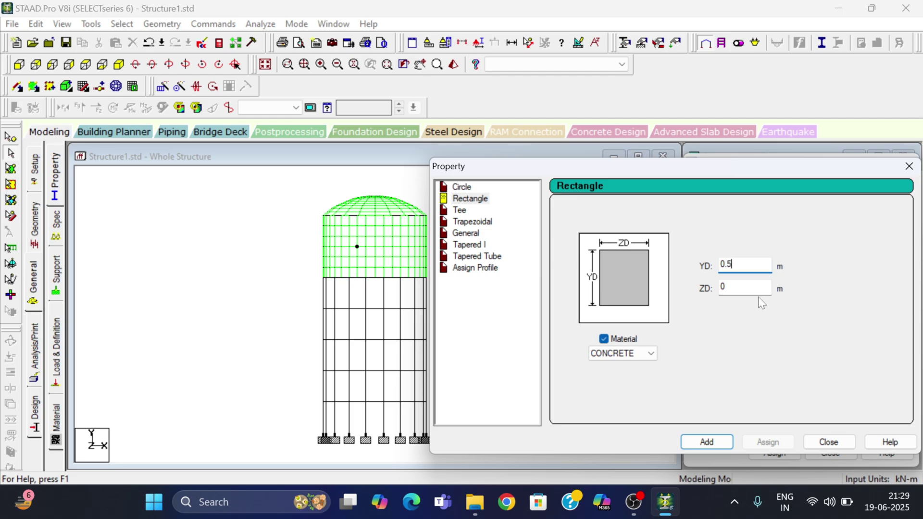
key(Tab)
text(.5)
click(718, 443)
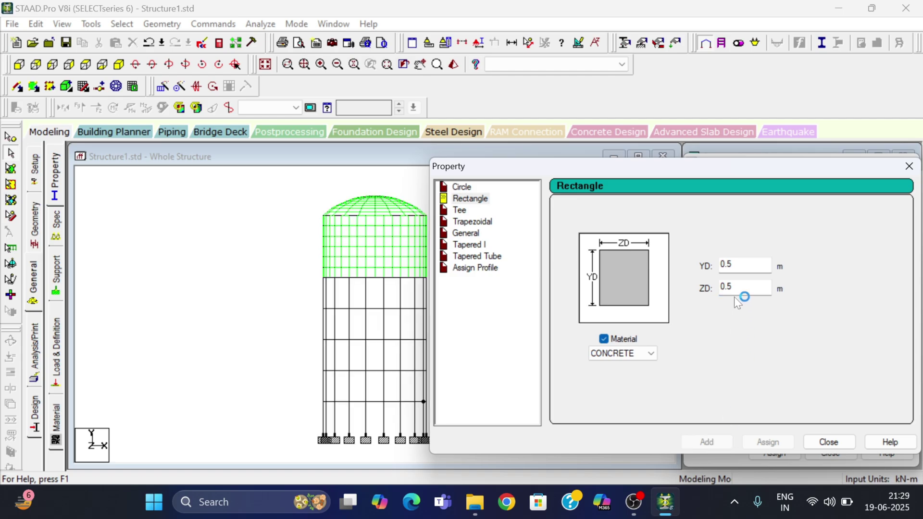
- Add a rectangular concrete section with YD 0.4 m and ZD 0.5 m
key(BackSpace)
key(BackSpace)
text(.4)
click(700, 447)
- Add a rectangular concrete section with YD 0.25 m and ZD 0.25 m, and finish defining sections
drag(734, 265, 683, 268)
text(0)
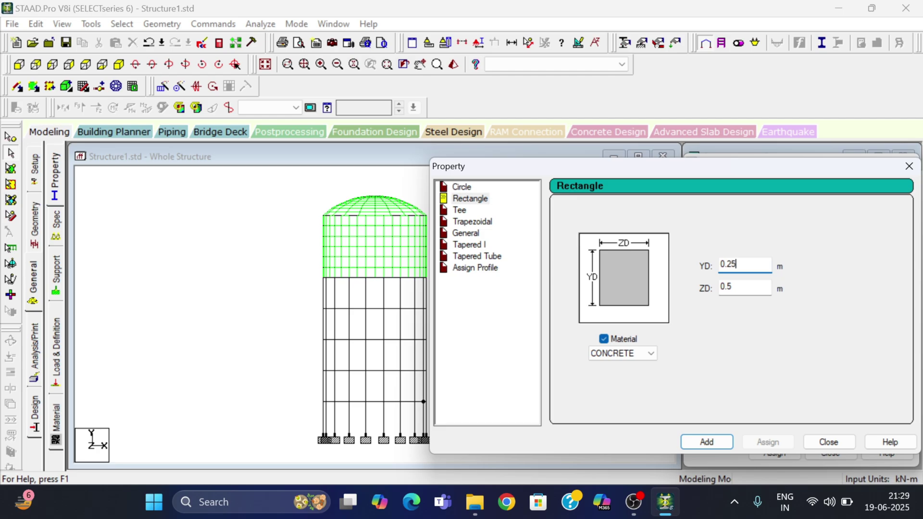
drag(733, 287, 663, 286)
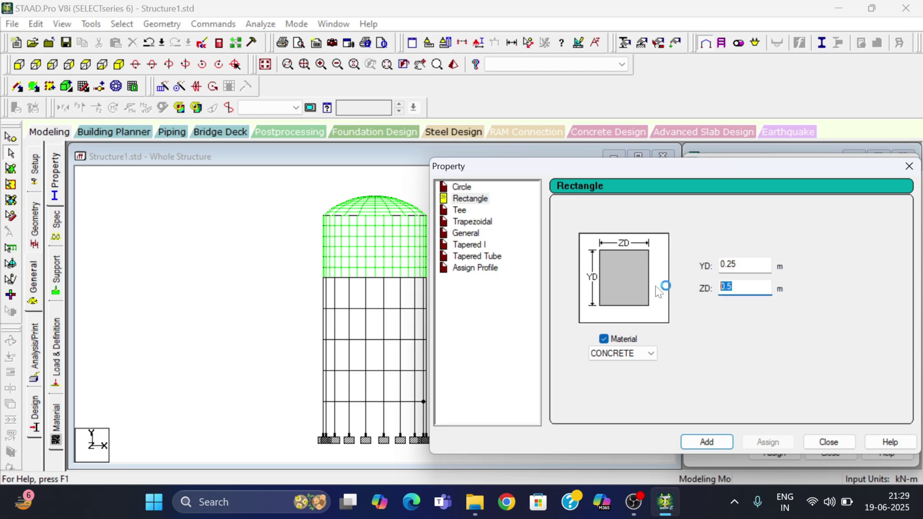
text(0.25)
click(703, 442)
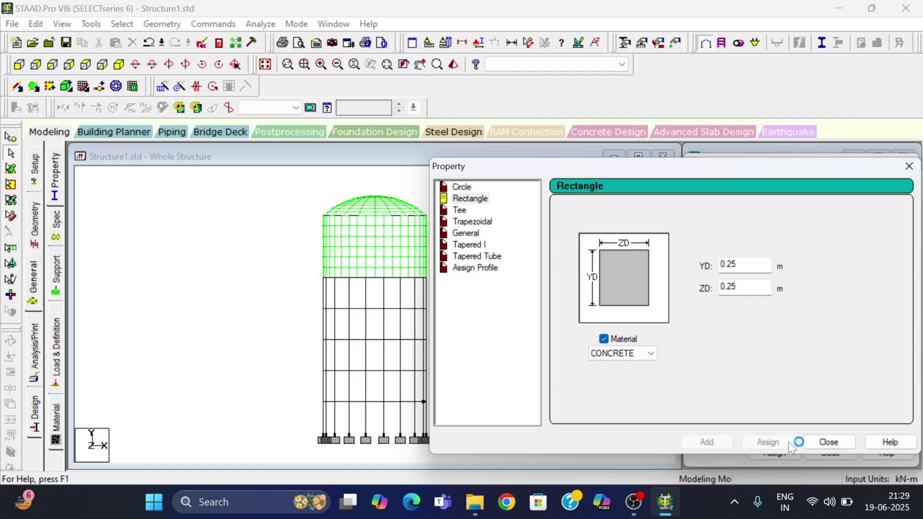
click(828, 444)
click(545, 251)
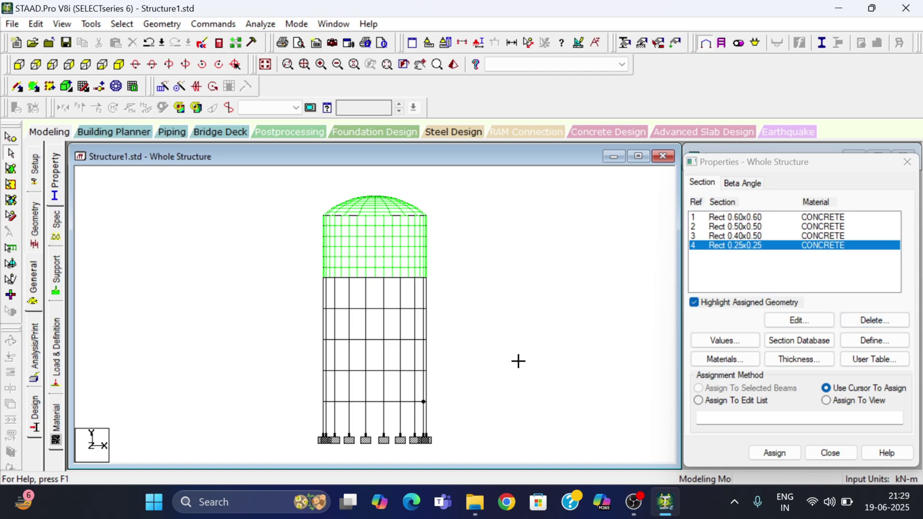
- Assign the Rect 0.50x0.50 section to all columns by selecting the beams parallel to Y
click(760, 226)
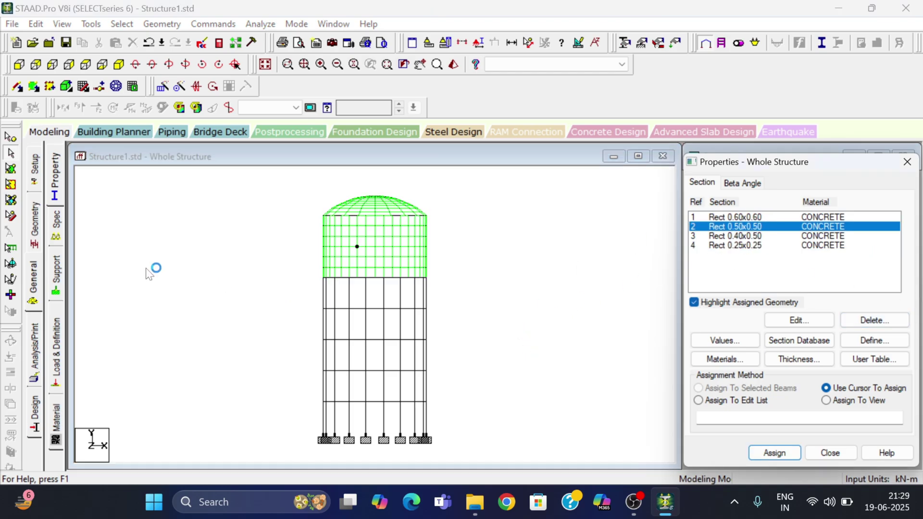
click(122, 24)
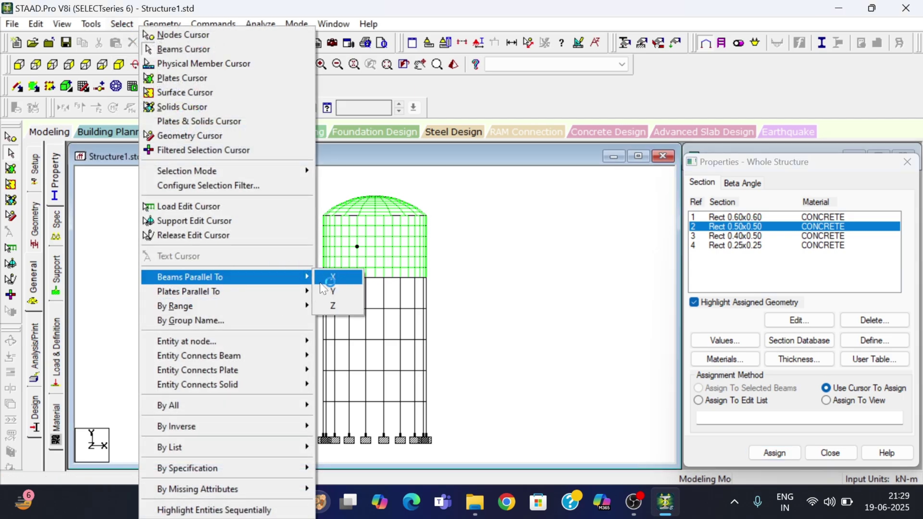
click(322, 287)
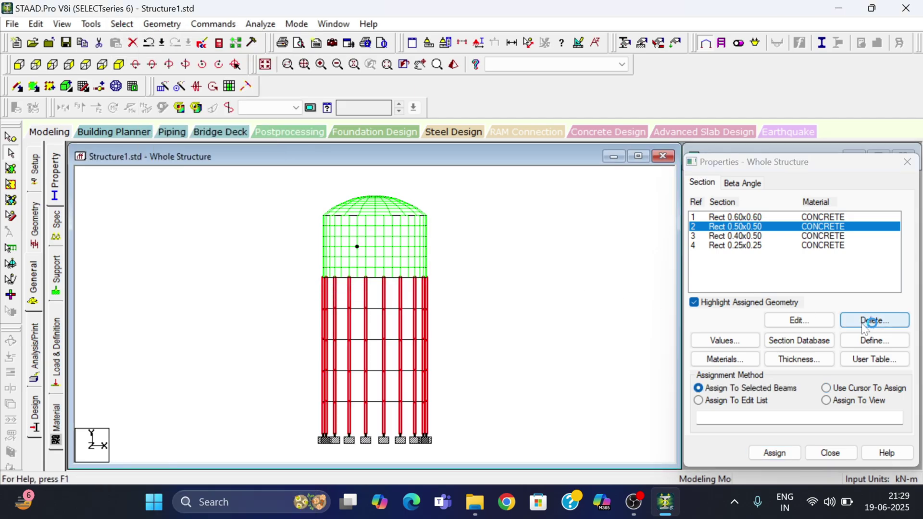
click(766, 453)
click(822, 349)
click(565, 311)
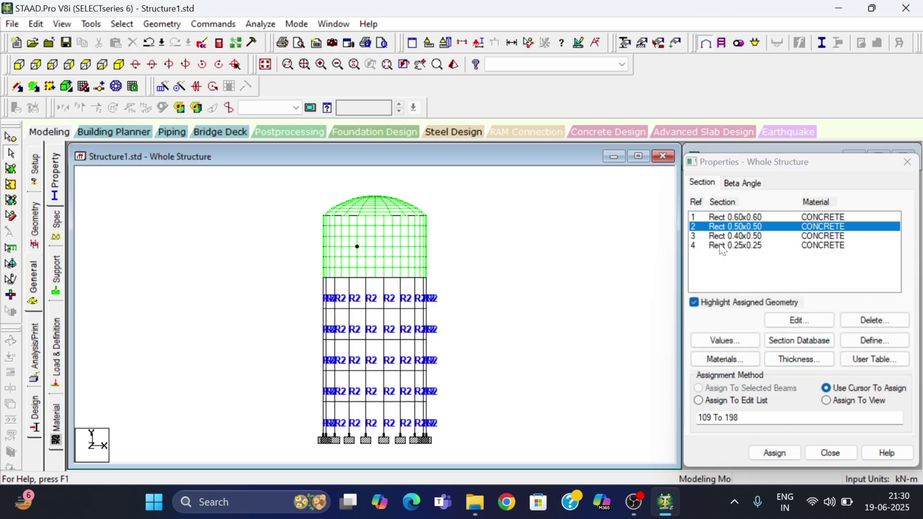
- Assign the Rect 0.40x0.50 section to the four intermediate ring beam levels below the tank
click(746, 239)
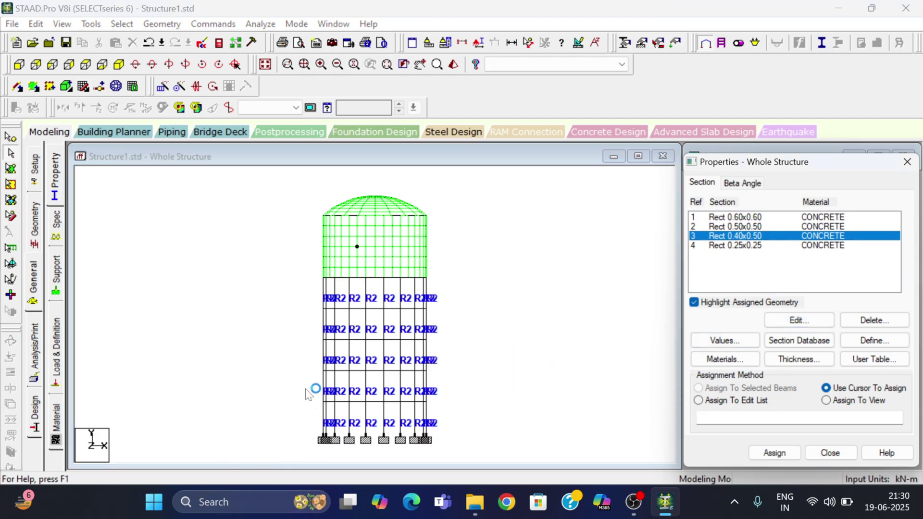
drag(301, 392, 439, 404)
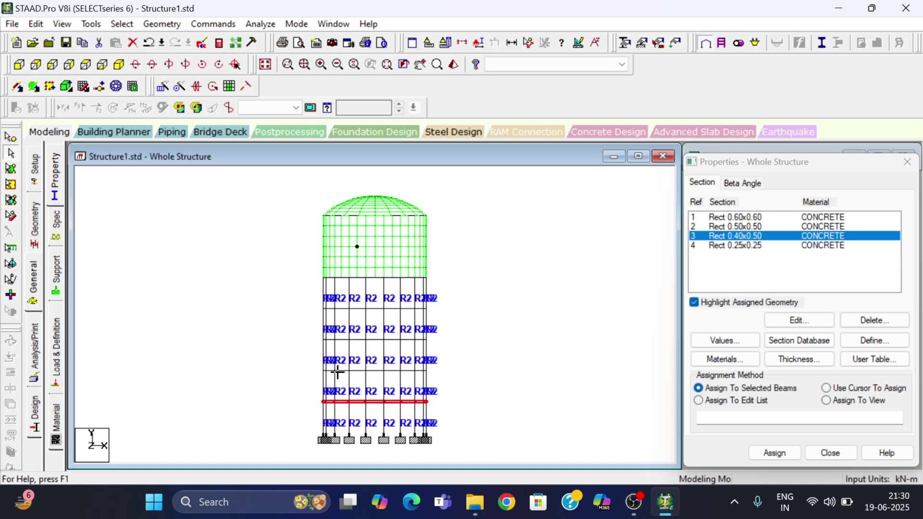
ctrl+drag(304, 379, 448, 374)
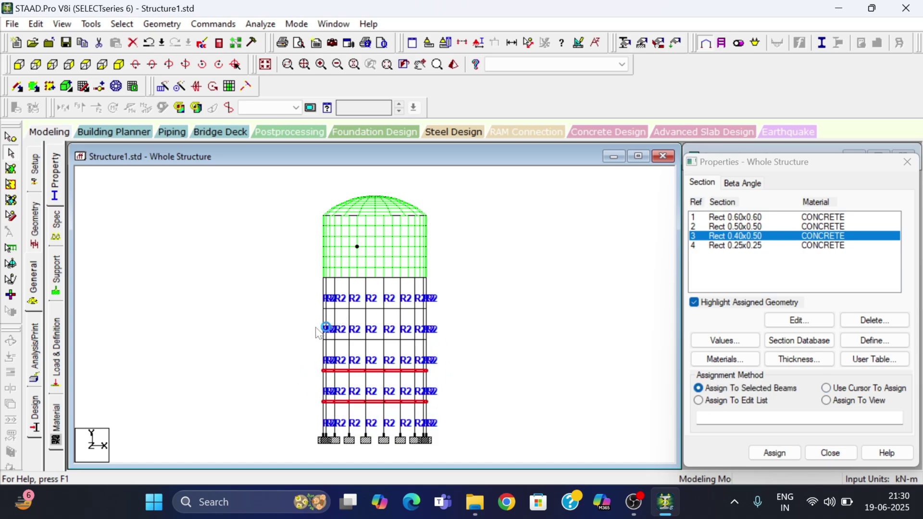
ctrl+drag(315, 330, 449, 346)
ctrl+drag(303, 298, 441, 315)
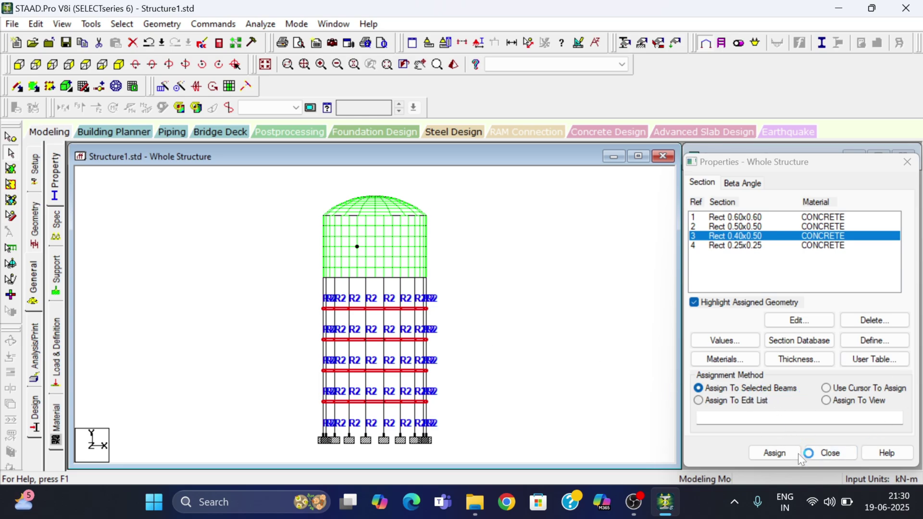
click(773, 453)
click(823, 348)
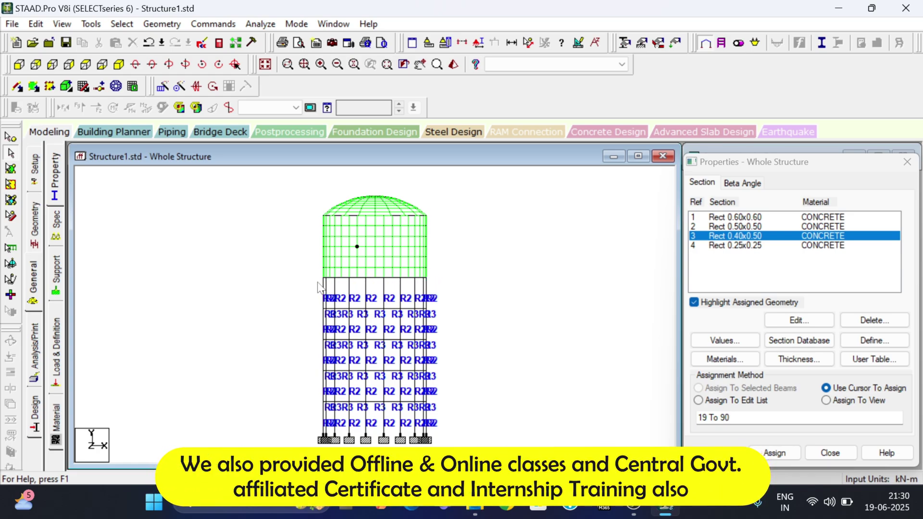
- Assign the Rect 0.60x0.60 section to the ring beam at the tank's base slab level
click(743, 218)
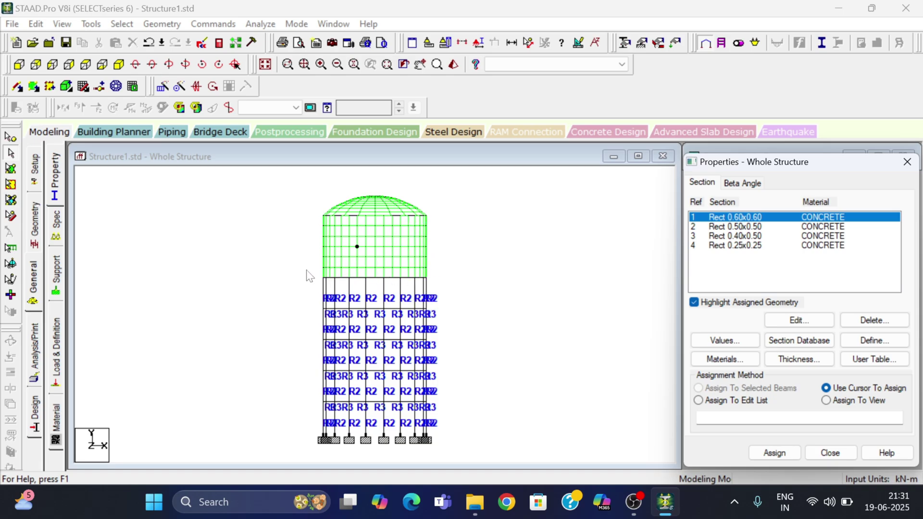
drag(308, 271, 446, 283)
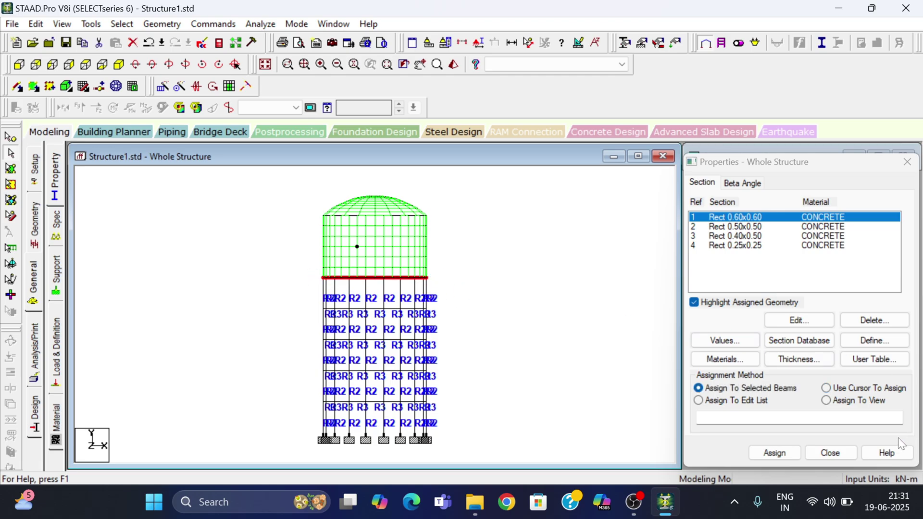
click(794, 451)
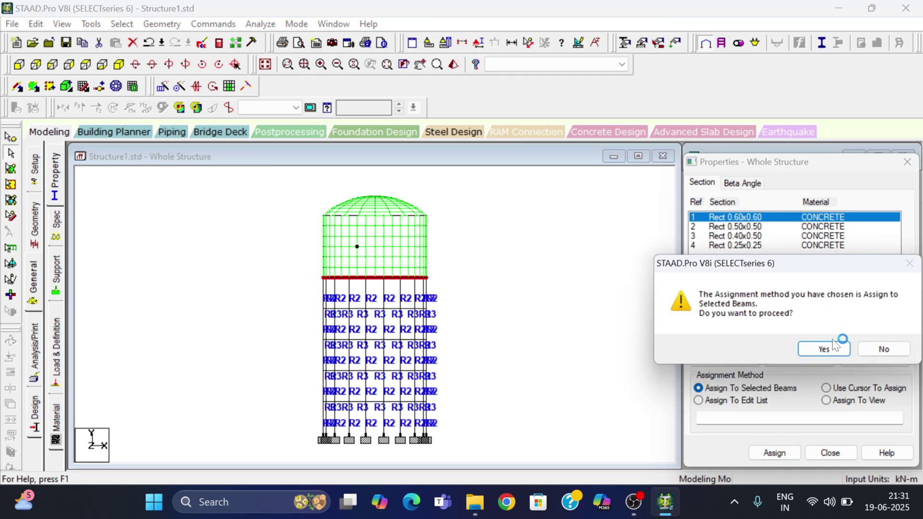
click(826, 350)
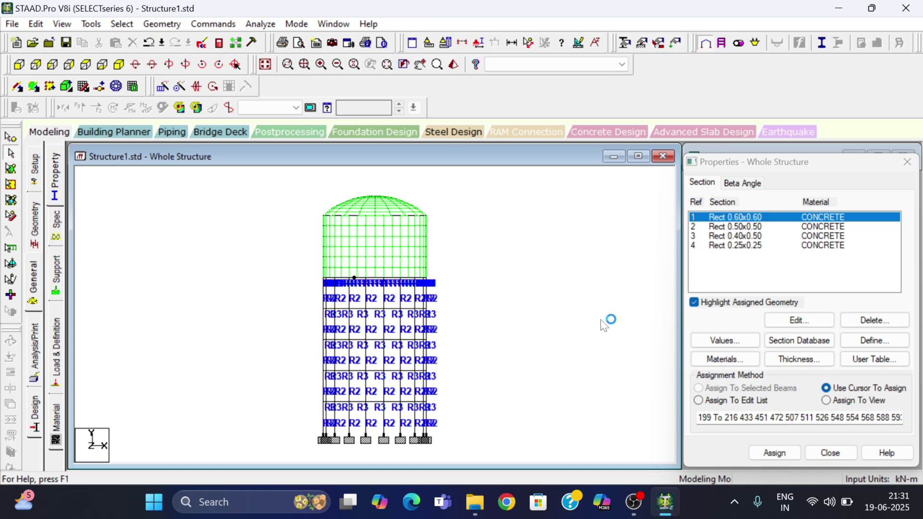
- Assign the Rect 0.25x0.25 section to the ring beam between the tank wall and the dome
click(742, 245)
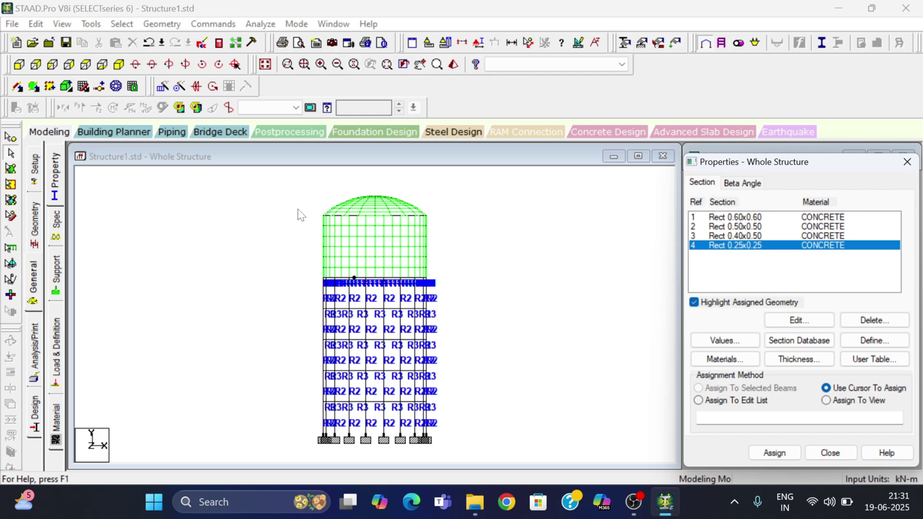
drag(298, 209, 448, 224)
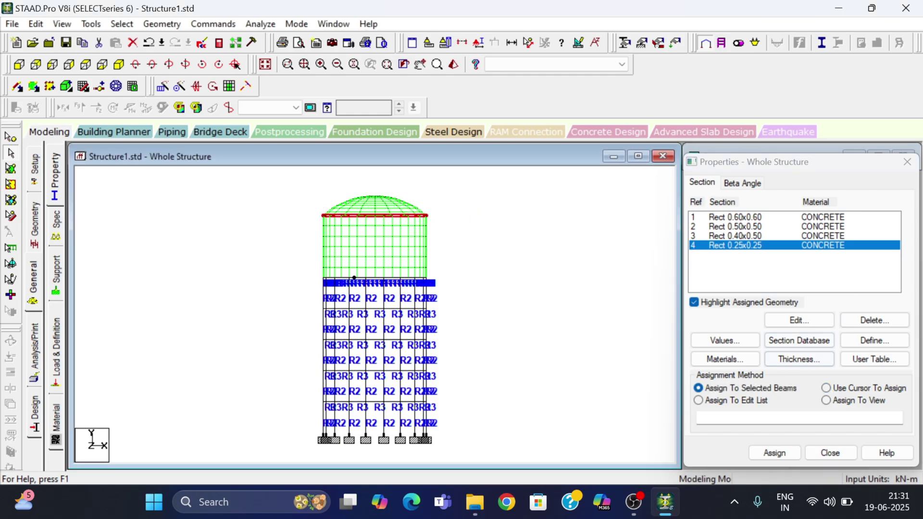
click(775, 453)
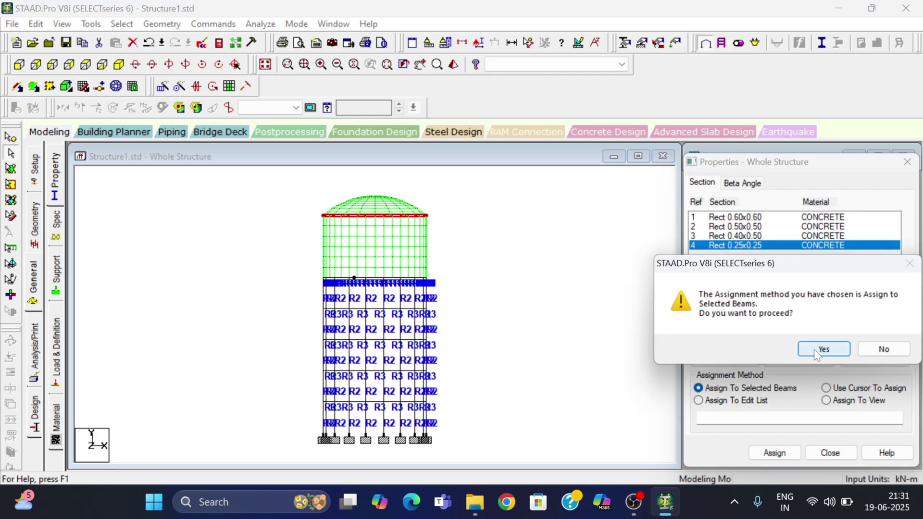
click(822, 349)
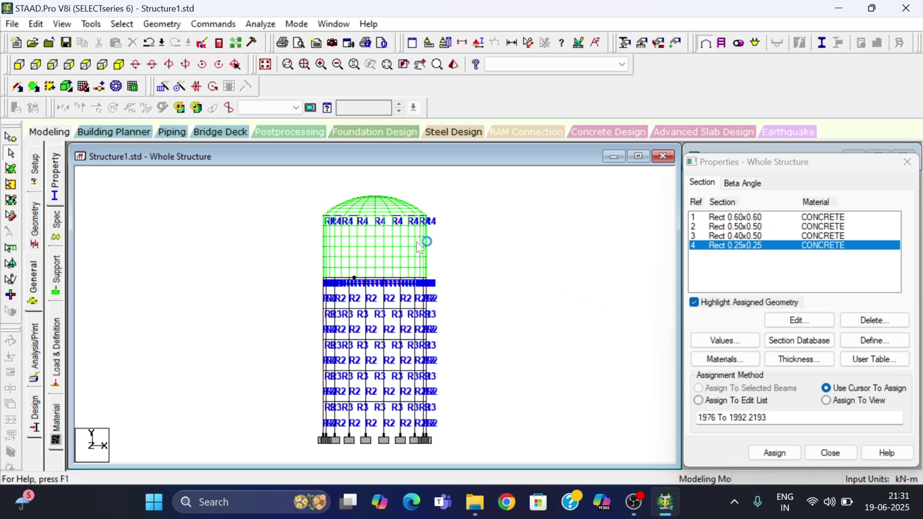
click(10, 184)
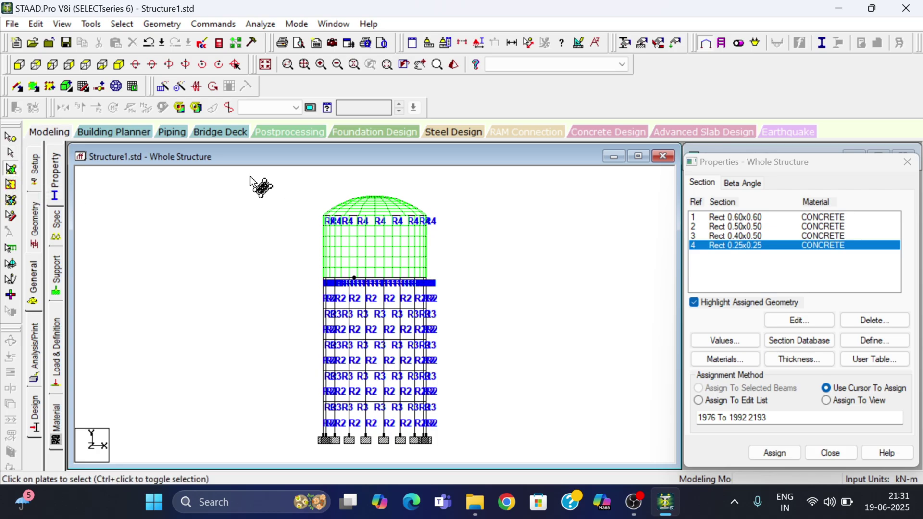
drag(253, 173, 495, 282)
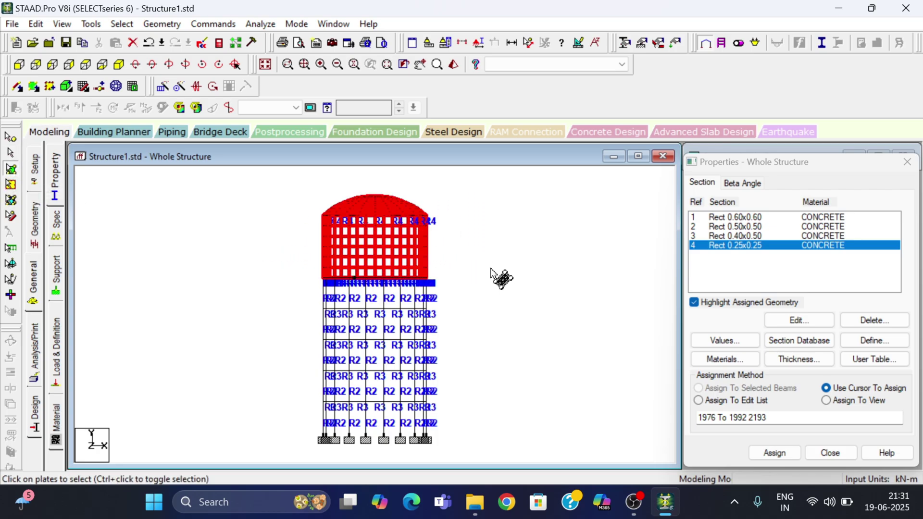
click(498, 273)
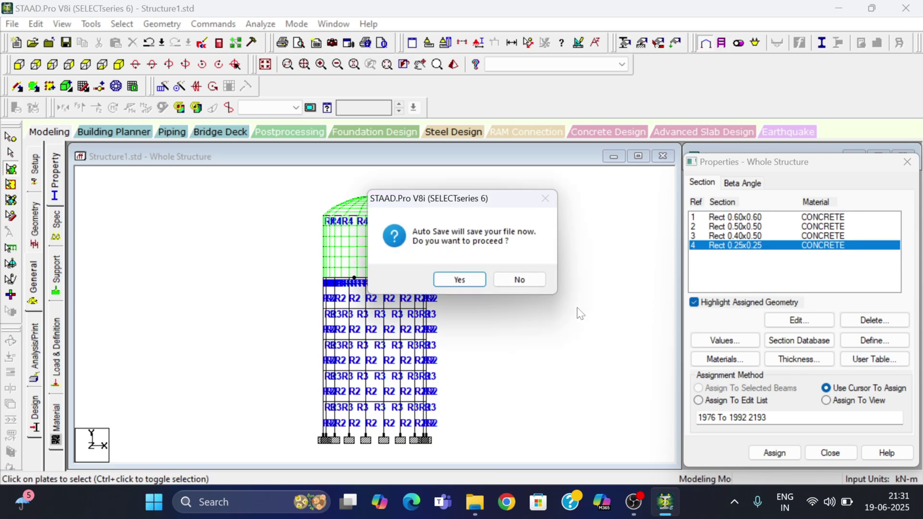
click(526, 283)
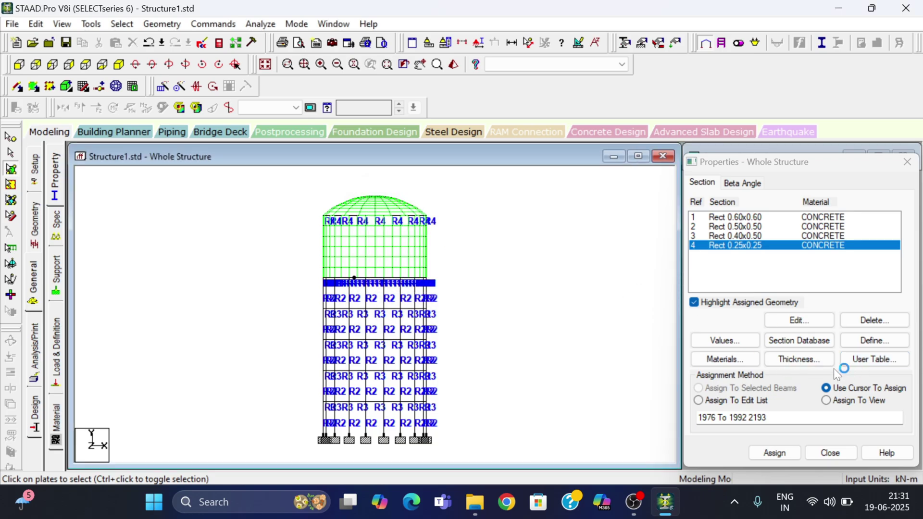
- Define a concrete plate element thickness of 0.300 m at all four nodes
click(803, 364)
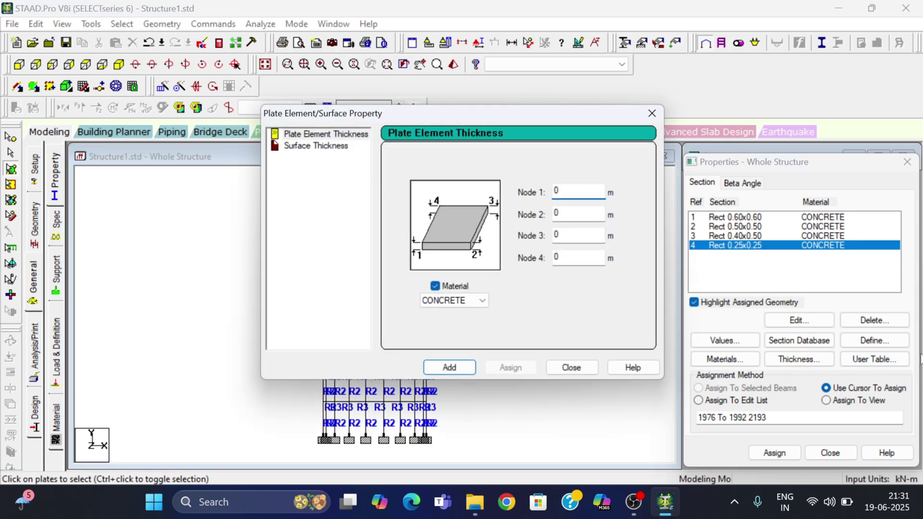
text(0.300)
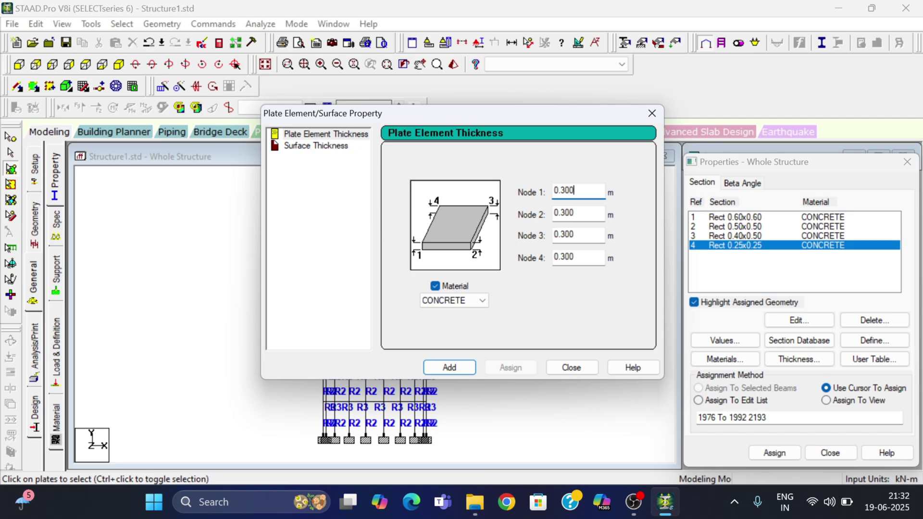
click(443, 370)
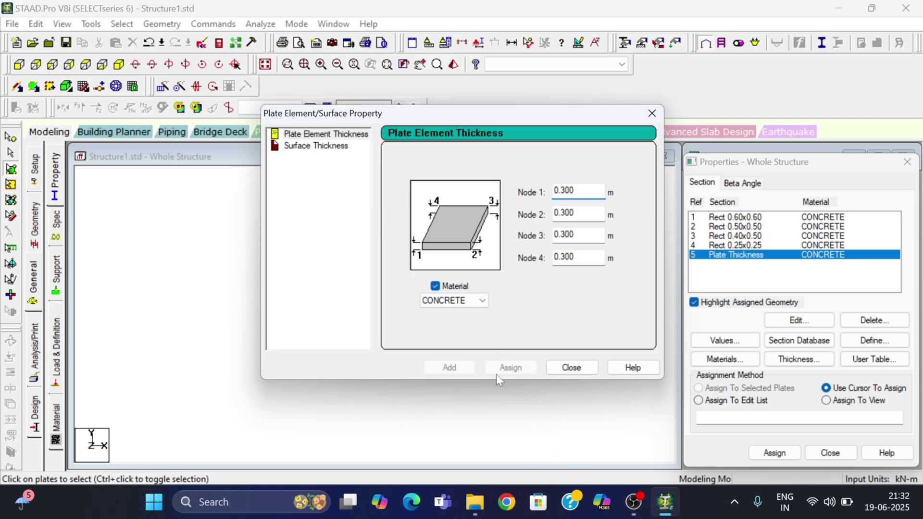
click(558, 368)
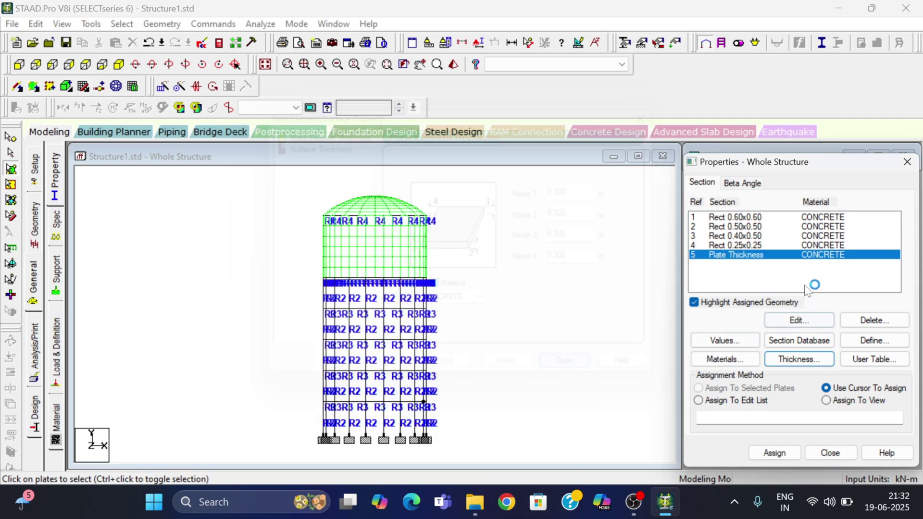
- Assign the plate thickness property to all plates of the tank in the view
click(853, 403)
click(789, 456)
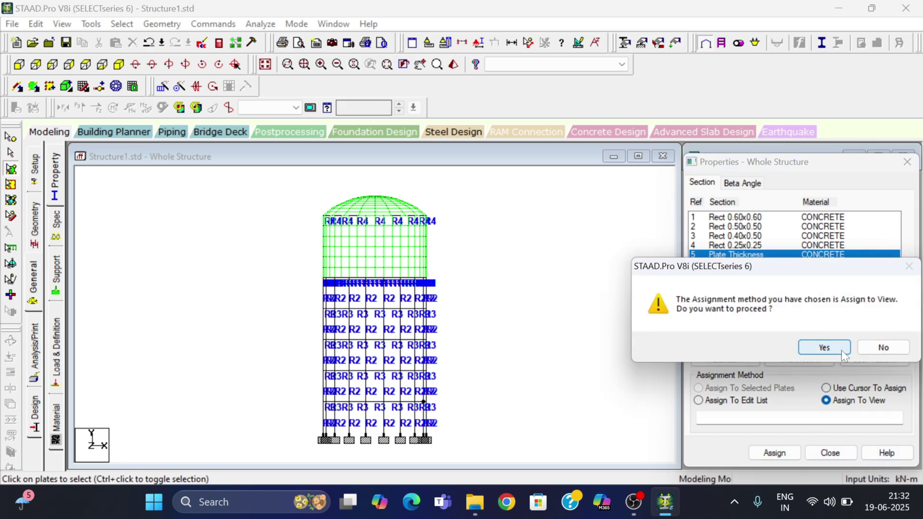
click(841, 351)
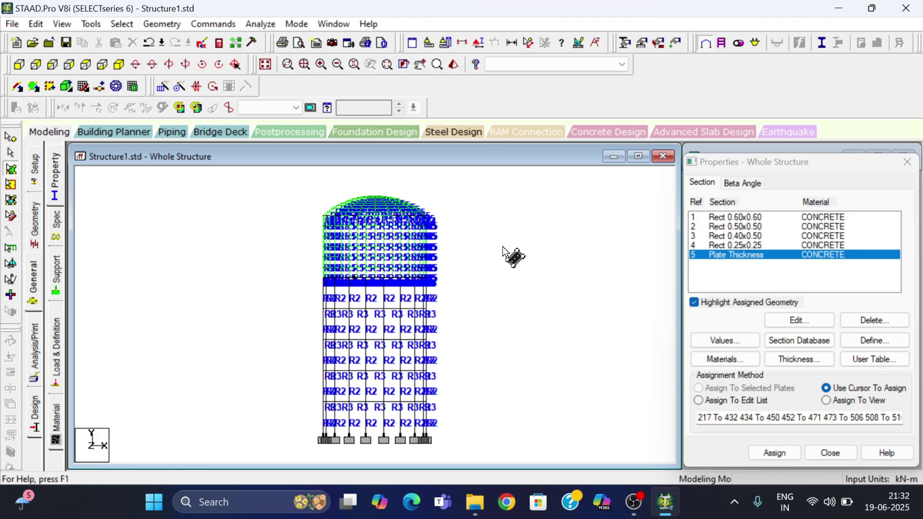
- Examine the rendered 3D model of the tank from several angles to check the assigned sections and plates
right_click(511, 255)
click(533, 476)
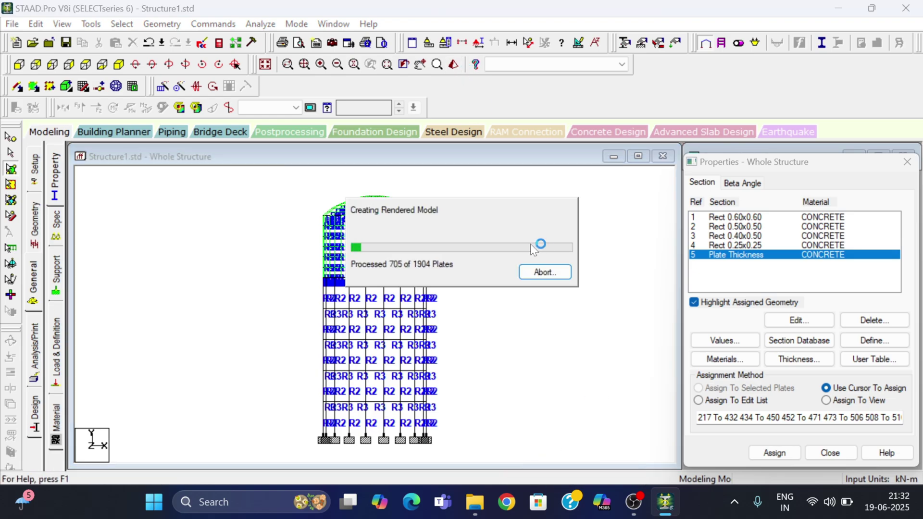
drag(600, 209, 331, 173)
click(571, 178)
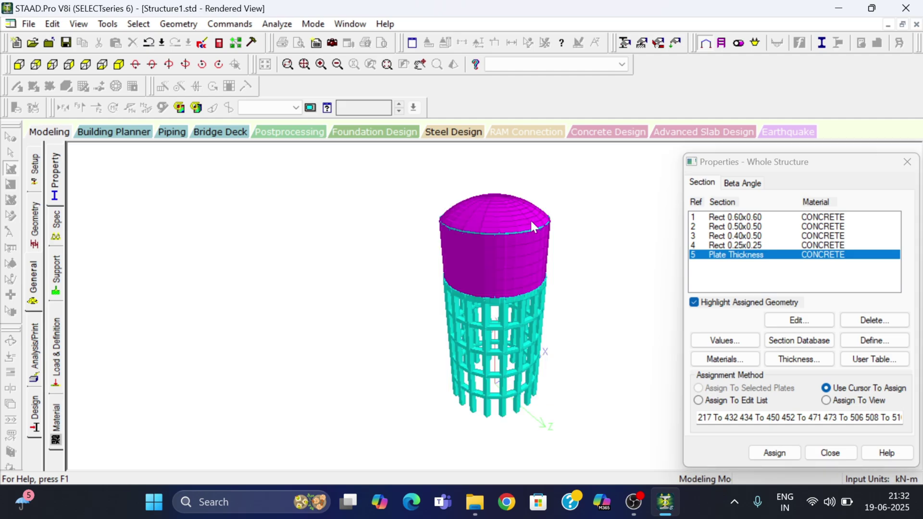
scroll(489, 338, up, 3)
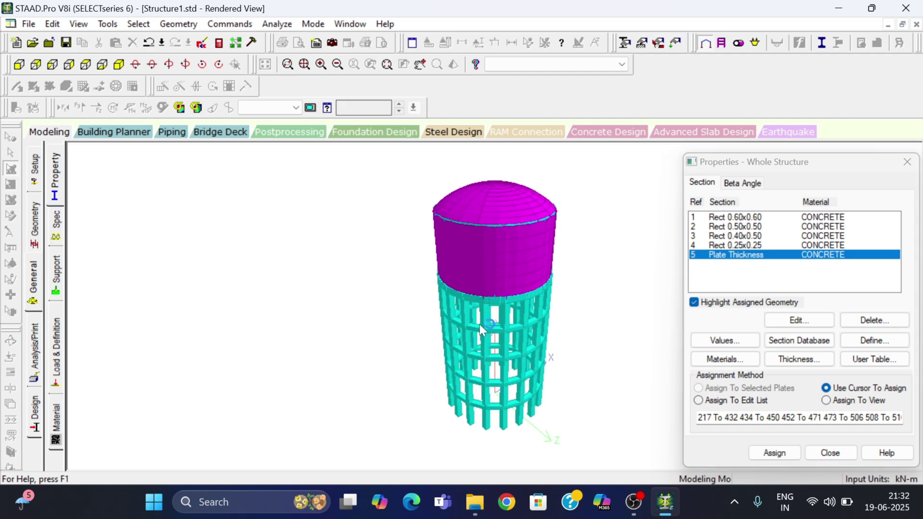
click(907, 162)
drag(585, 406, 484, 342)
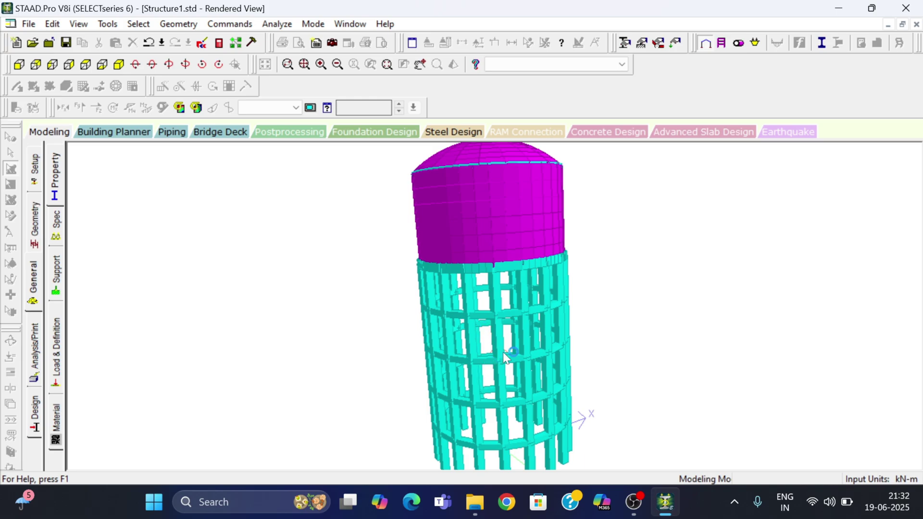
drag(554, 328, 560, 384)
drag(486, 379, 529, 321)
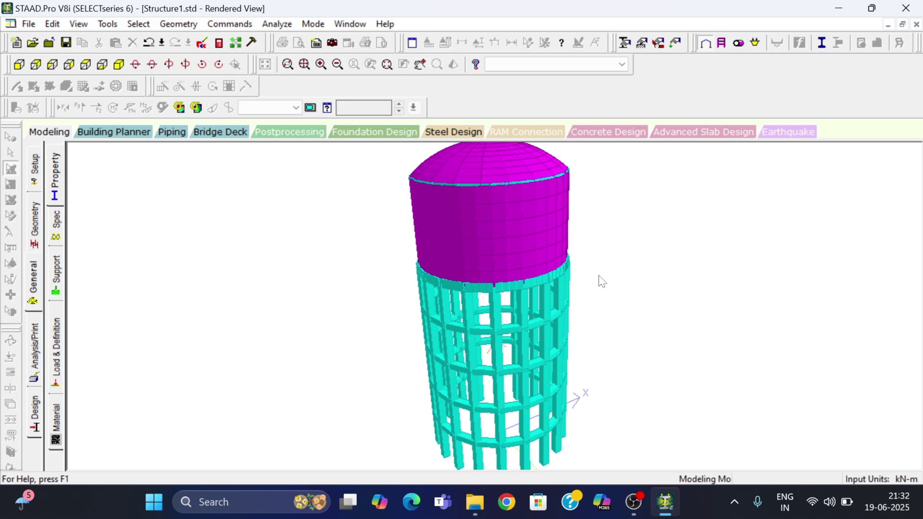
drag(600, 280, 411, 239)
drag(598, 339, 551, 352)
drag(412, 285, 40, 280)
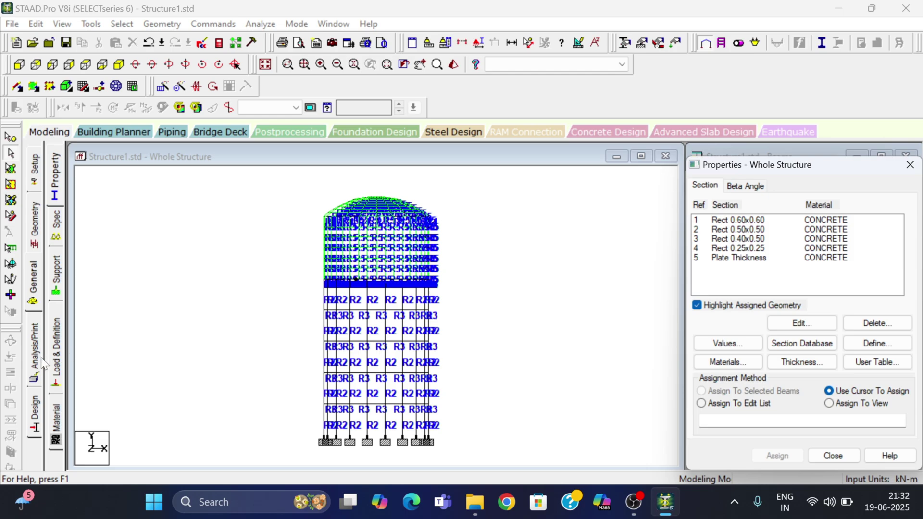
- Set the compressive strength (Fcu) of the CONCRETE material to 25000 kN/m2
click(54, 418)
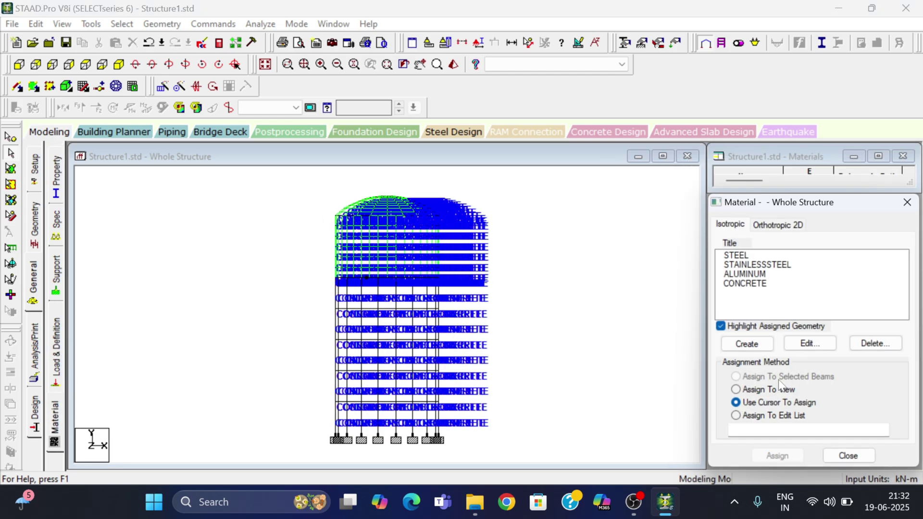
click(750, 285)
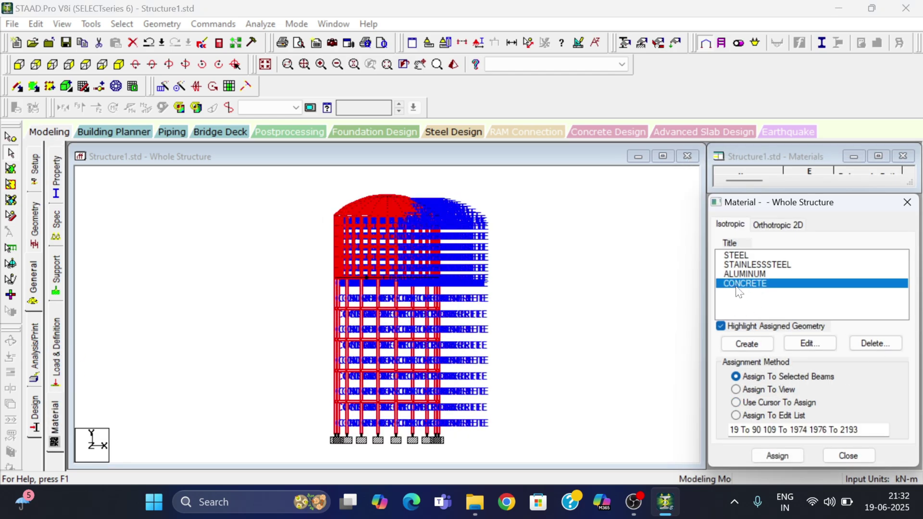
double_click(743, 284)
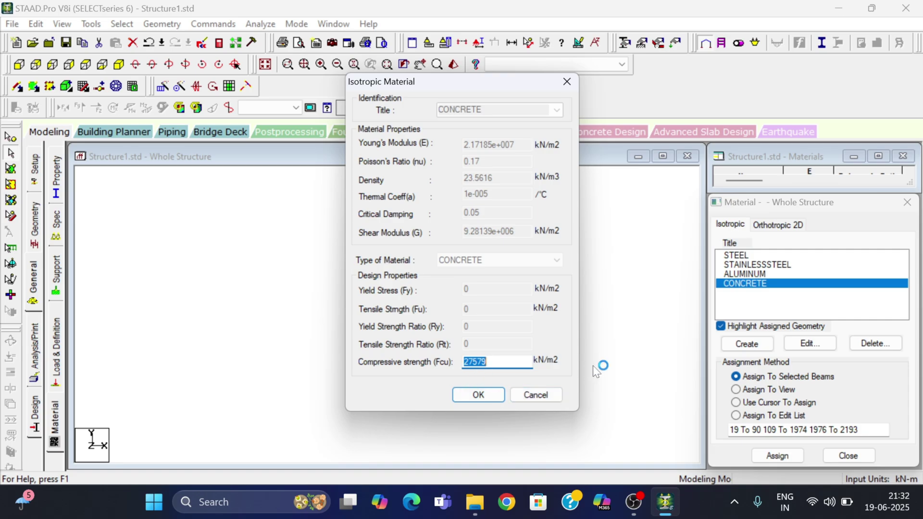
text(25000)
click(462, 398)
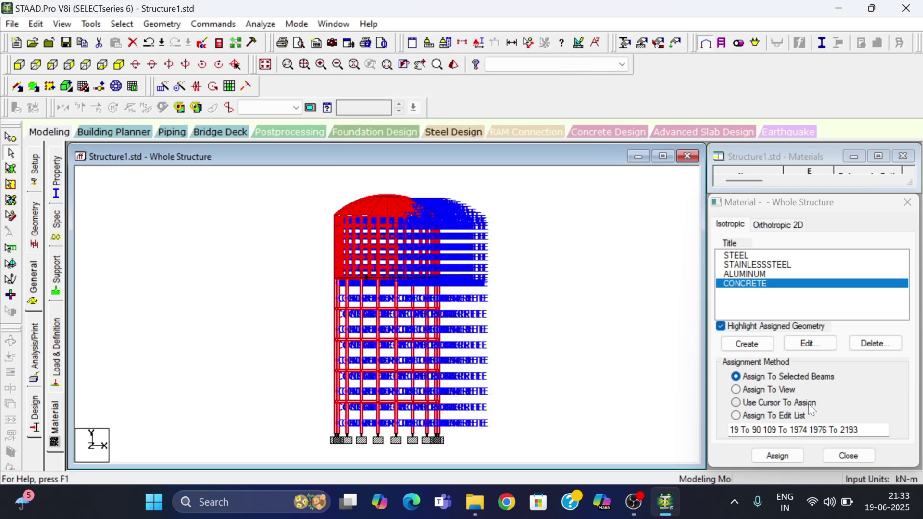
- Assign the CONCRETE material to the whole structure in the view
click(778, 391)
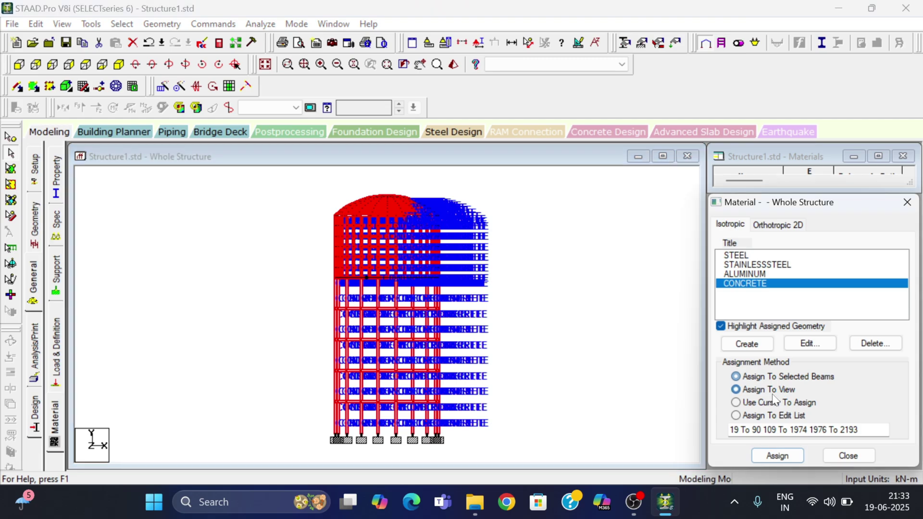
click(767, 459)
click(820, 366)
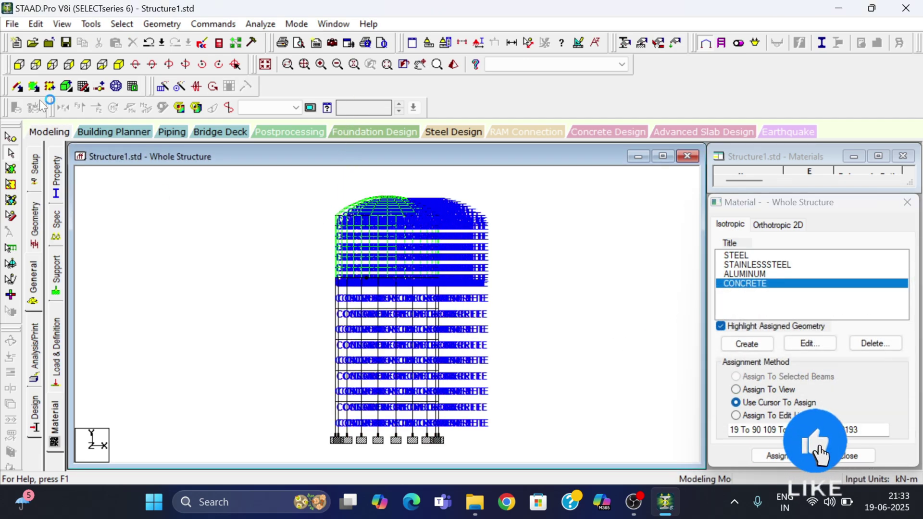
click(272, 68)
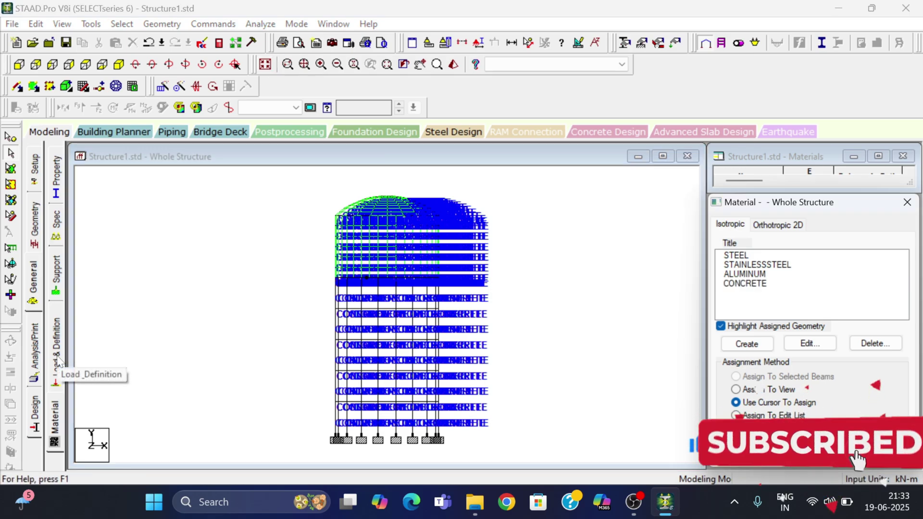
- Add primary load case 1 with loading type Dead and the title DL
click(59, 360)
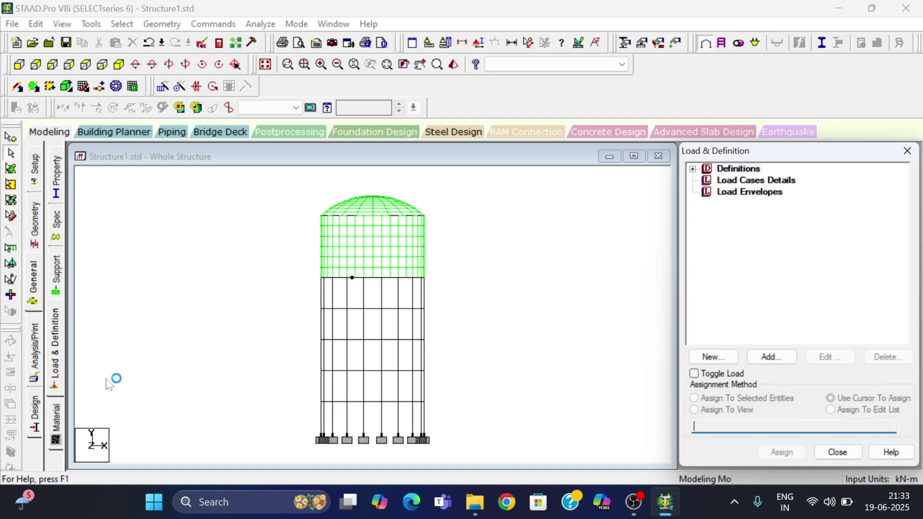
click(739, 182)
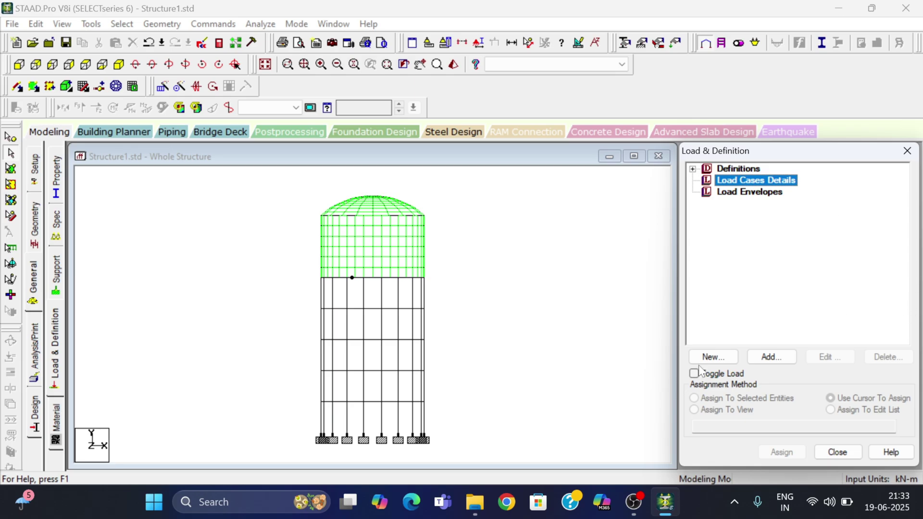
click(771, 357)
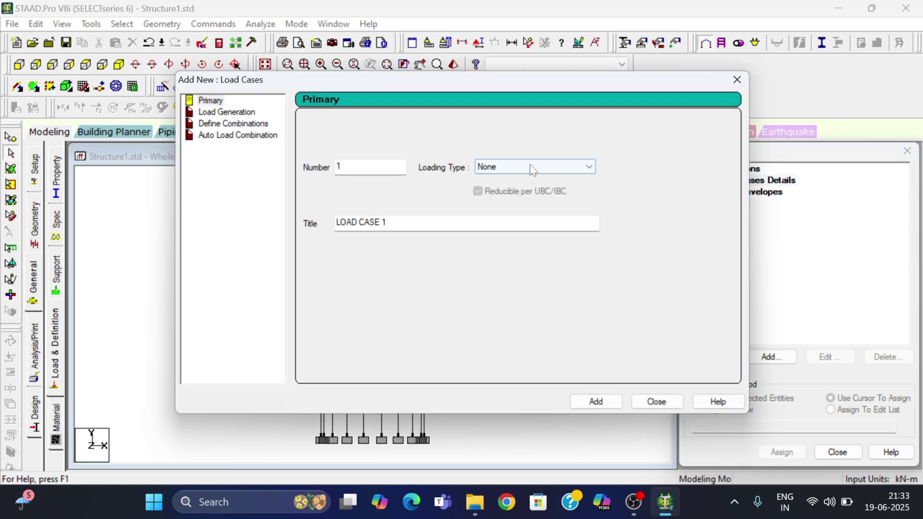
click(555, 169)
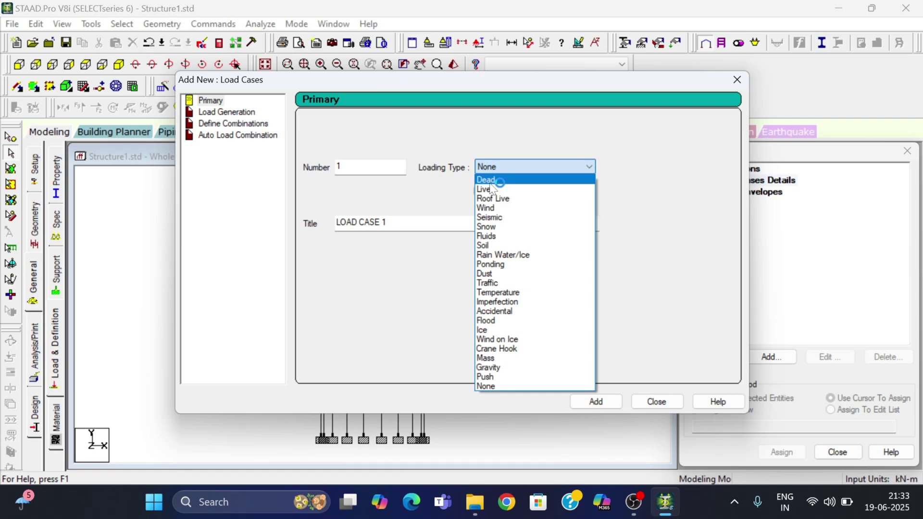
click(487, 180)
key(Tab)
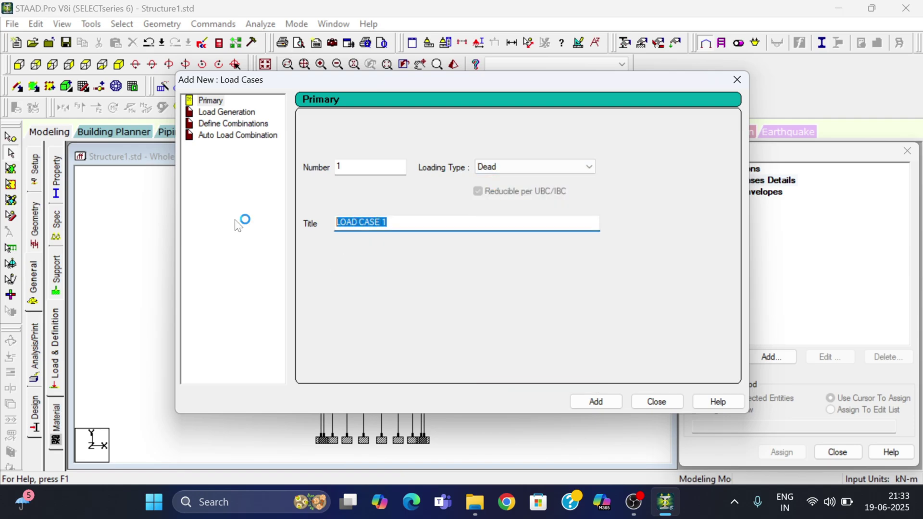
text(DL)
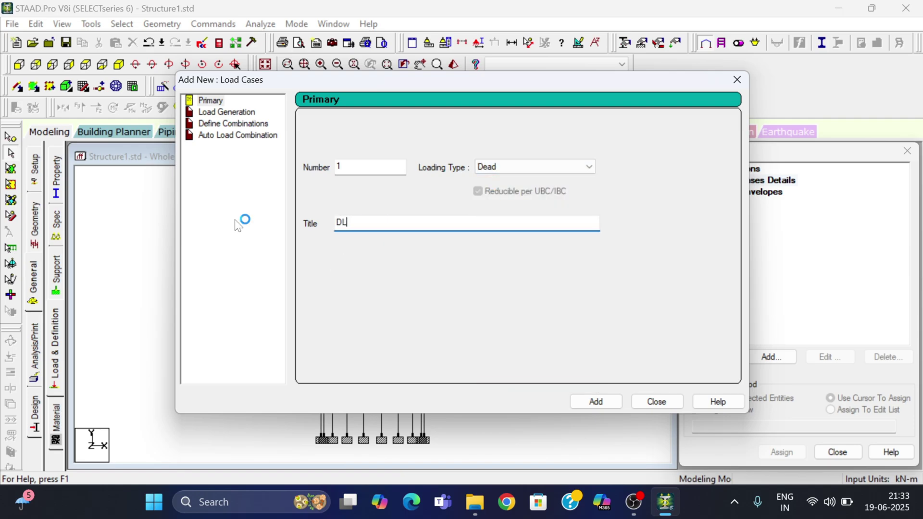
click(607, 402)
- Add primary load case 2 with loading type Live and the title LL
click(549, 166)
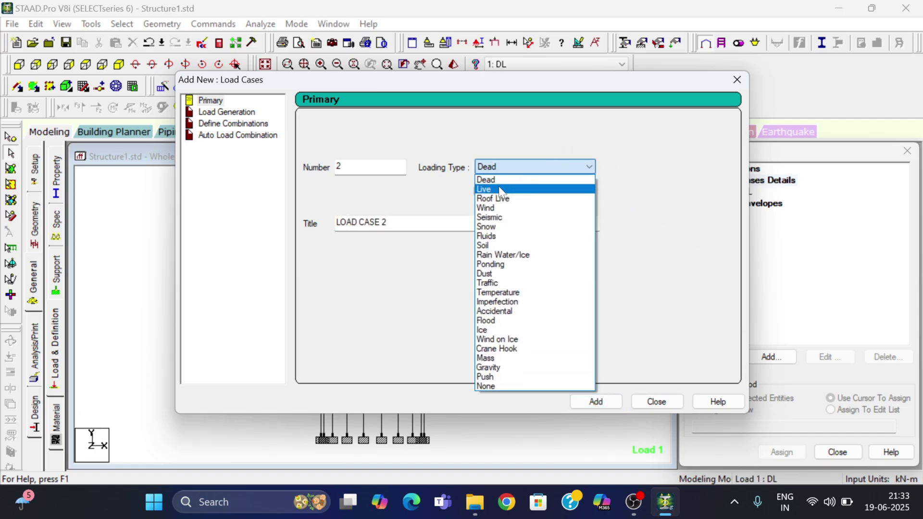
click(499, 188)
drag(386, 222, 299, 212)
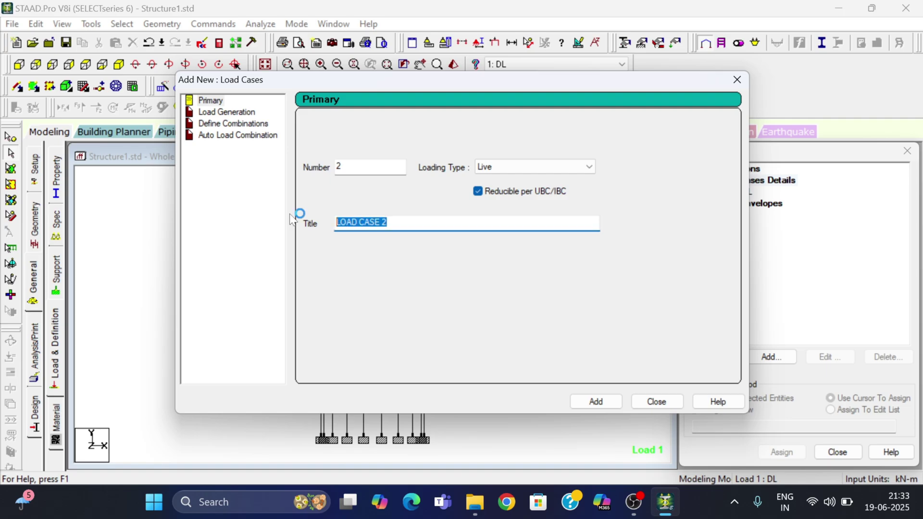
text(LL)
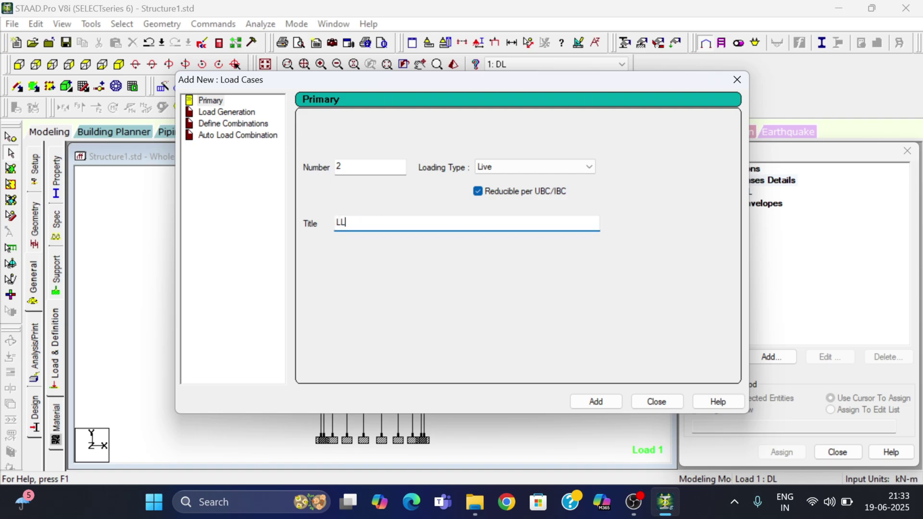
click(605, 405)
click(651, 406)
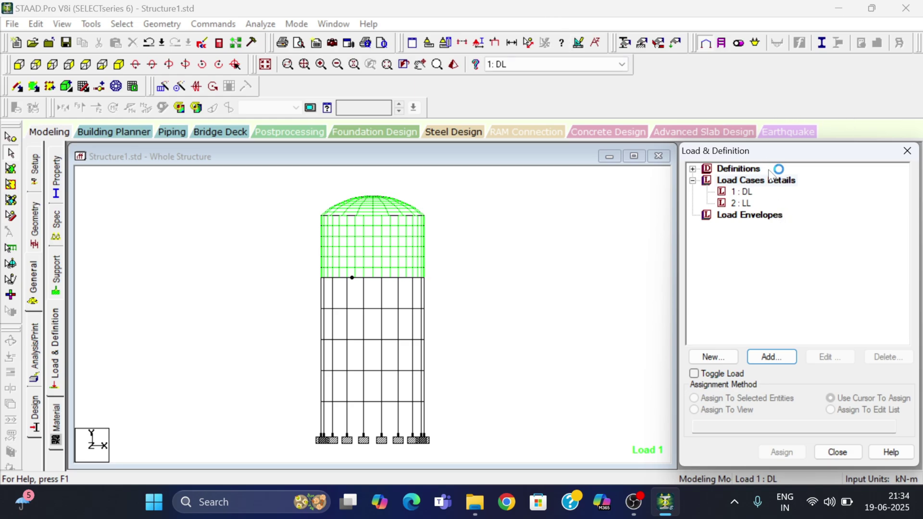
- Add a selfweight load in the Y direction with factor -1 to load case 1 DL
click(745, 192)
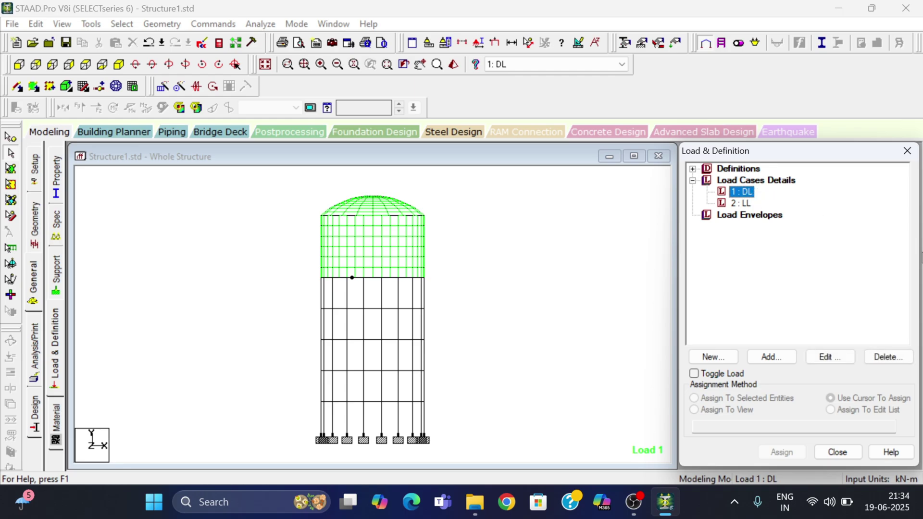
click(771, 358)
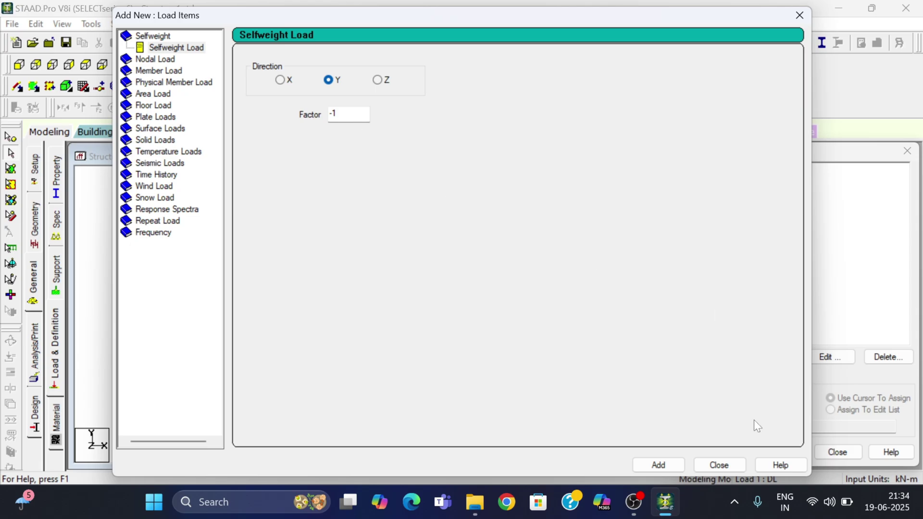
click(663, 462)
click(717, 465)
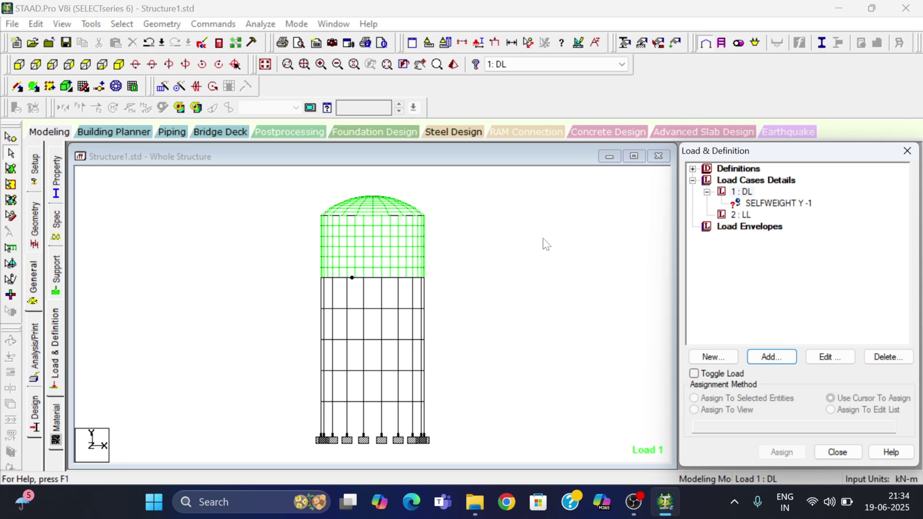
- Assign the DL selfweight load to the whole structure in the view
click(772, 206)
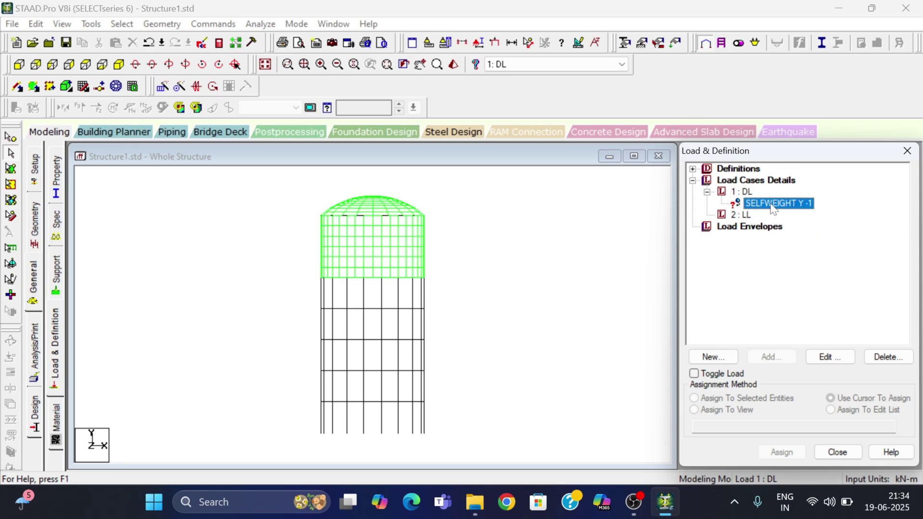
click(719, 410)
click(774, 453)
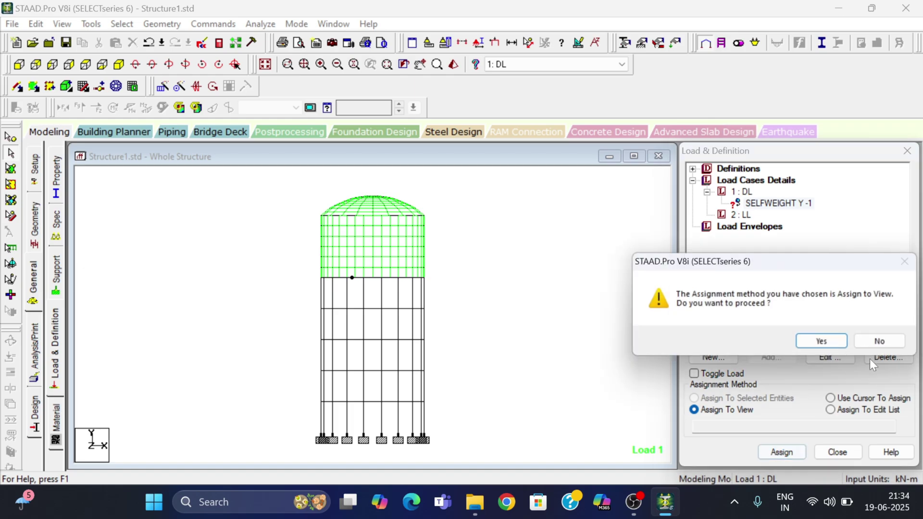
click(821, 341)
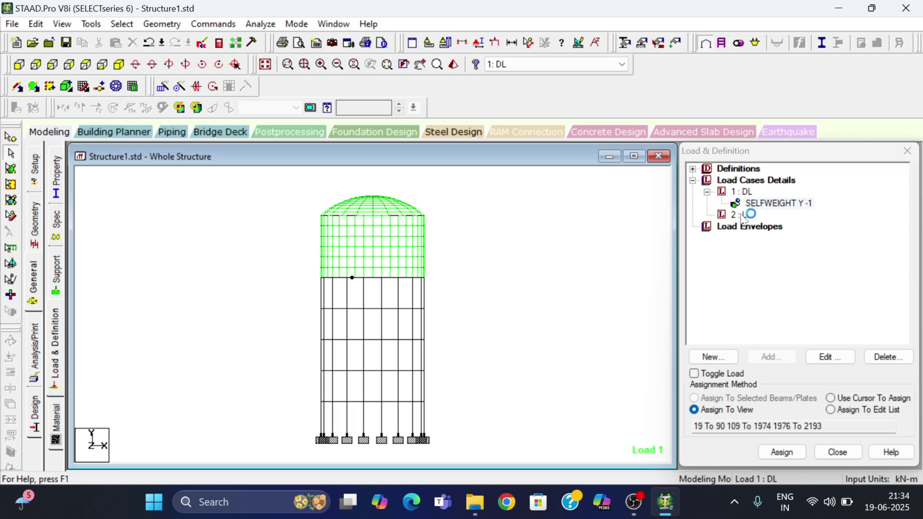
- Begin a hydrostatic plate load in load case 2 LL and select all plates of the cylindrical tank wall for it
click(743, 215)
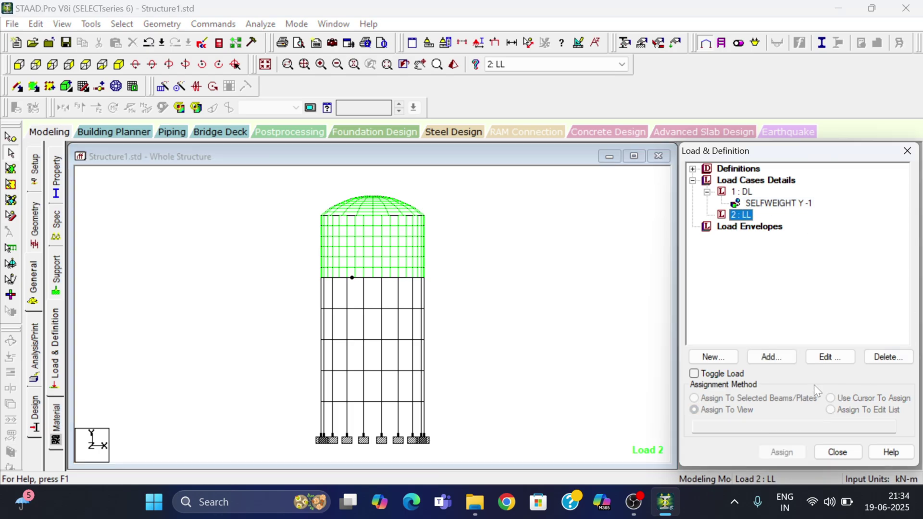
click(770, 357)
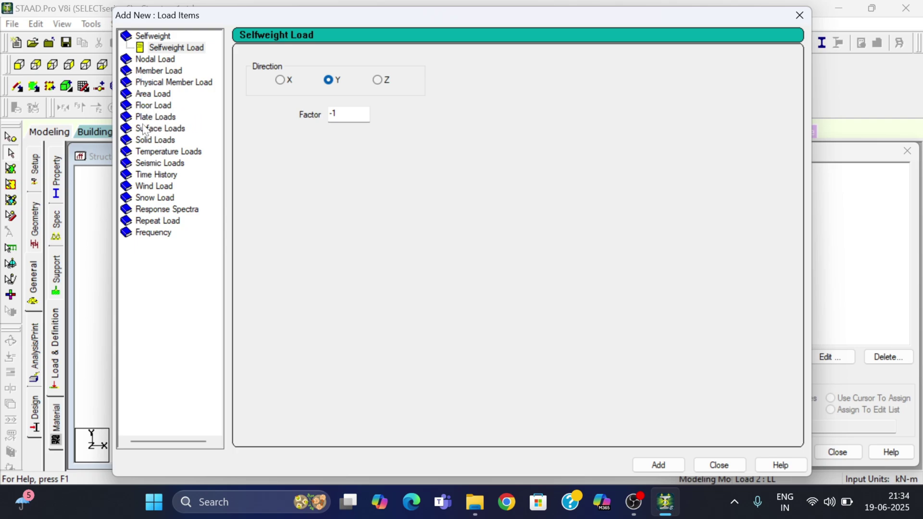
double_click(168, 117)
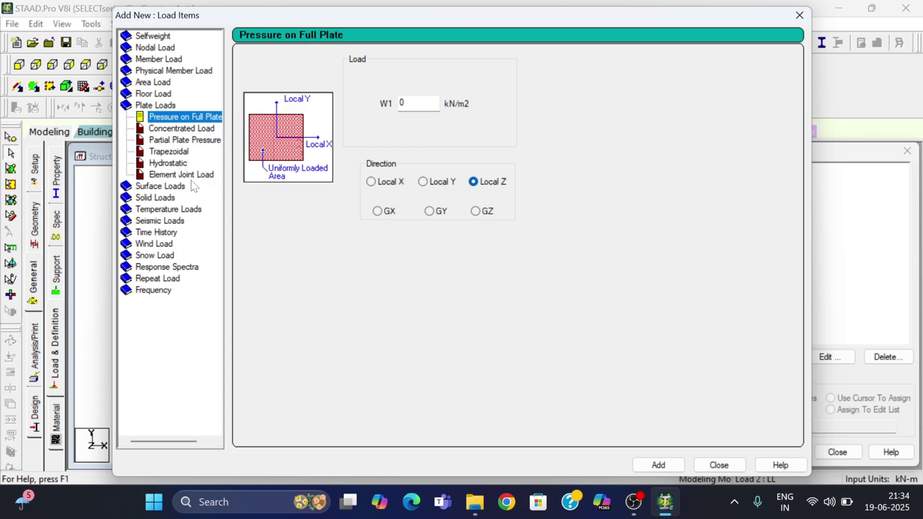
click(180, 163)
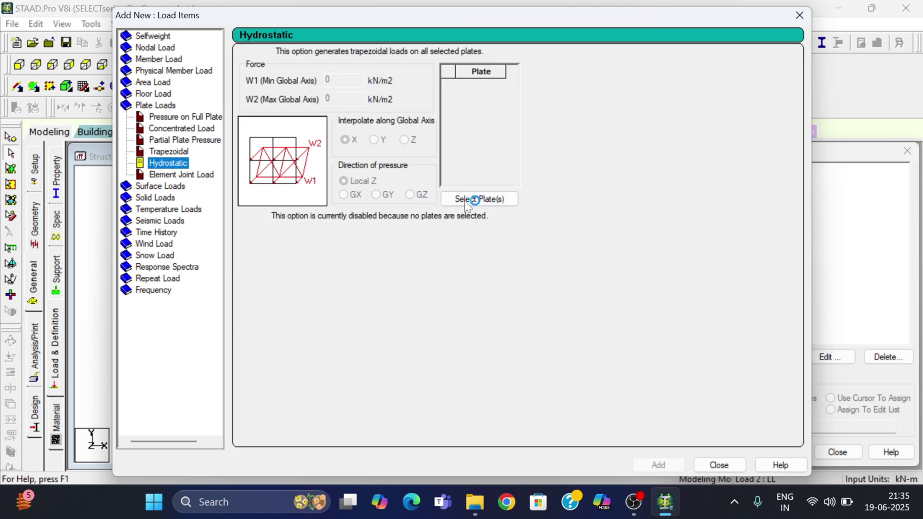
click(494, 201)
click(492, 201)
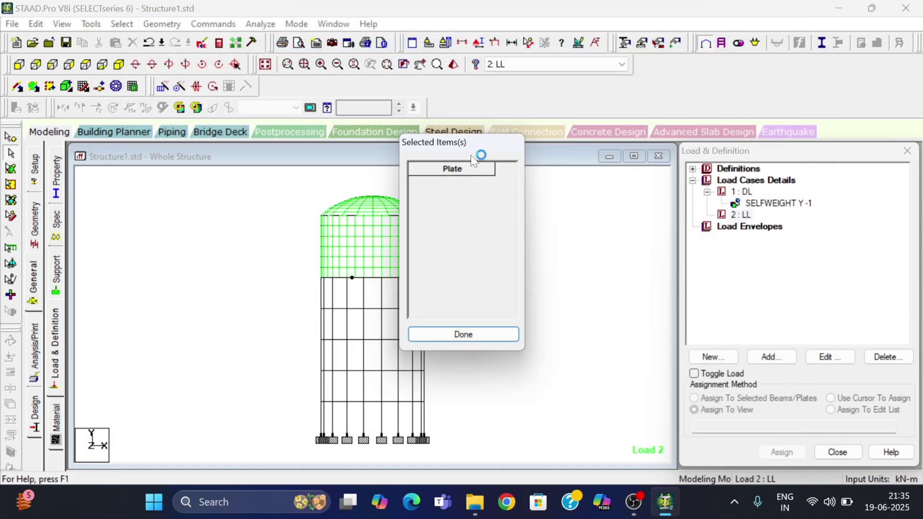
drag(498, 141, 567, 148)
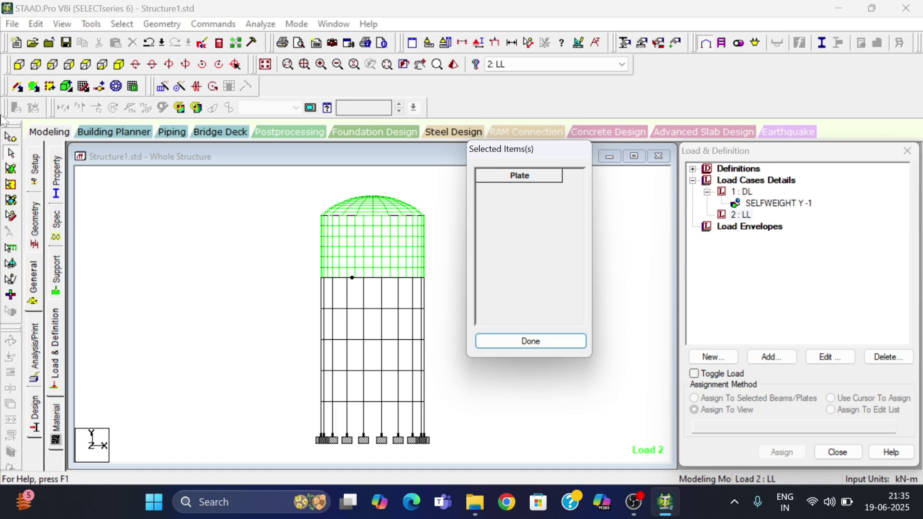
click(11, 168)
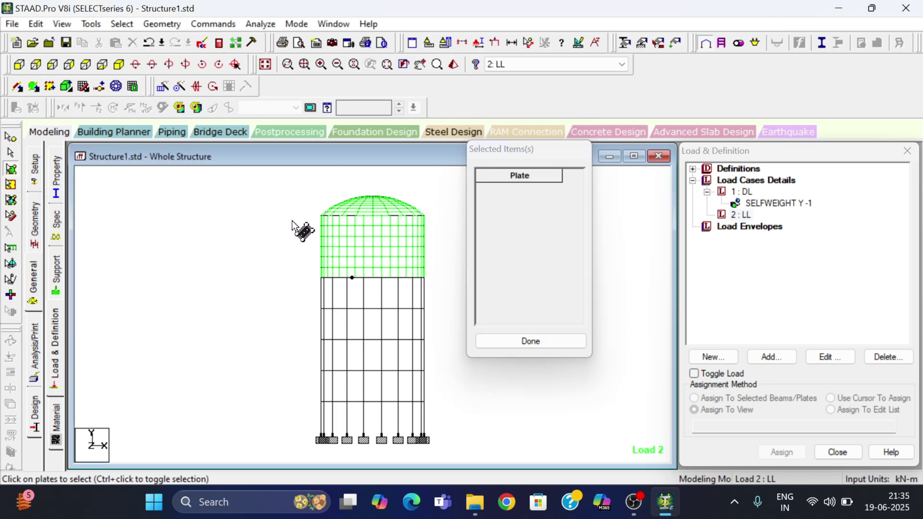
drag(294, 219, 437, 275)
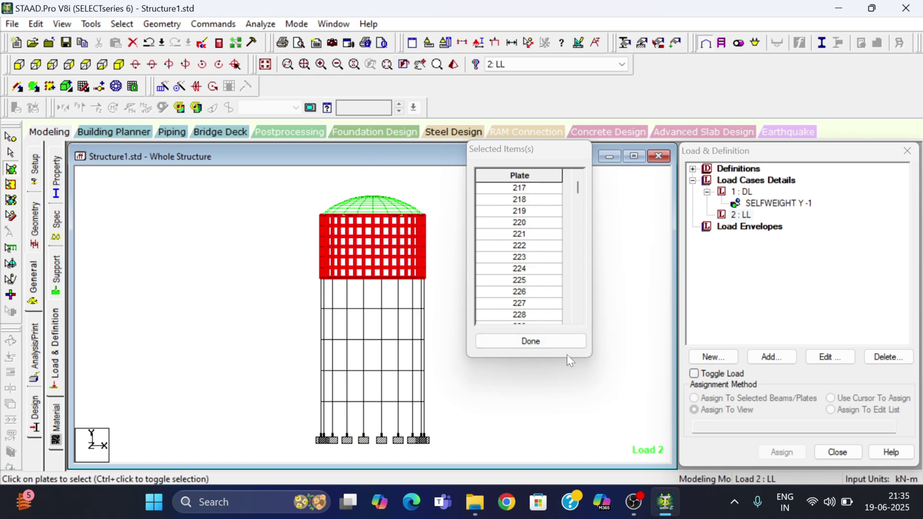
click(550, 342)
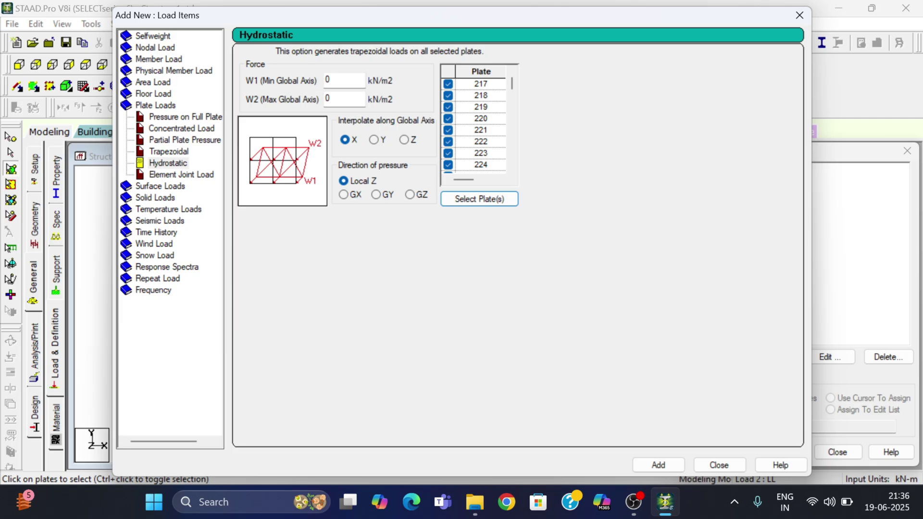
- Add the hydrostatic load with W1 30 and W2 1 kN/m2, interpolated along global Y and acting in Local Z
click(308, 81)
text(30)
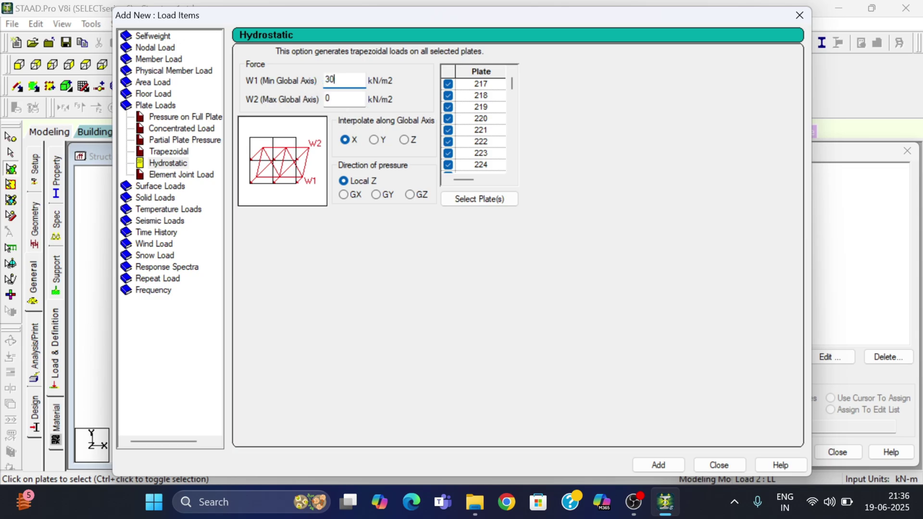
key(Tab)
text(1)
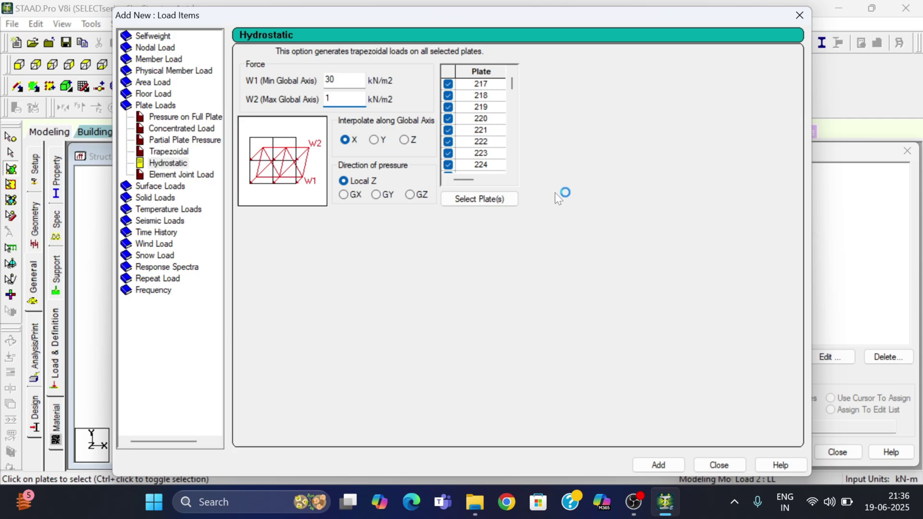
click(374, 140)
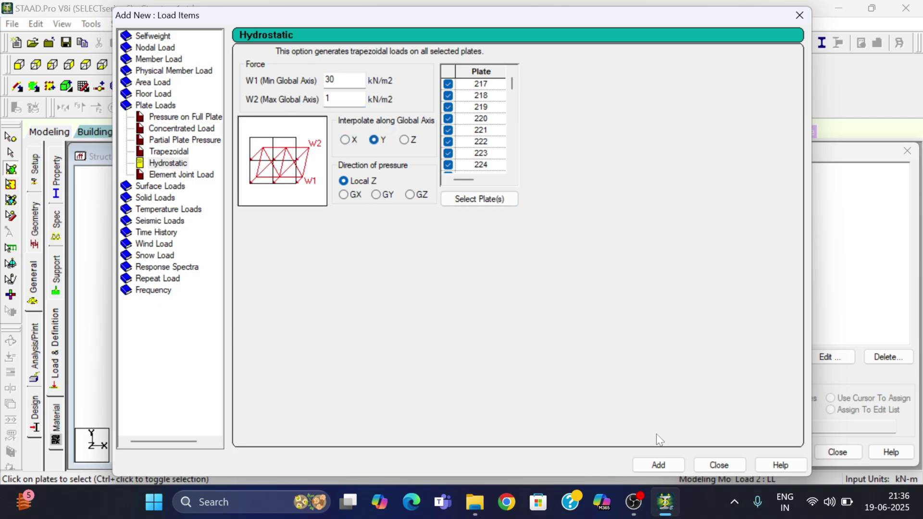
click(656, 466)
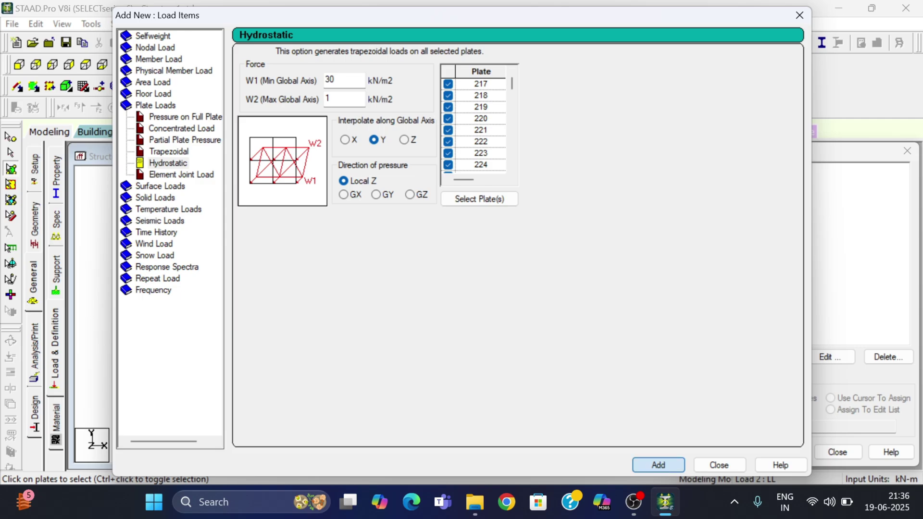
click(720, 465)
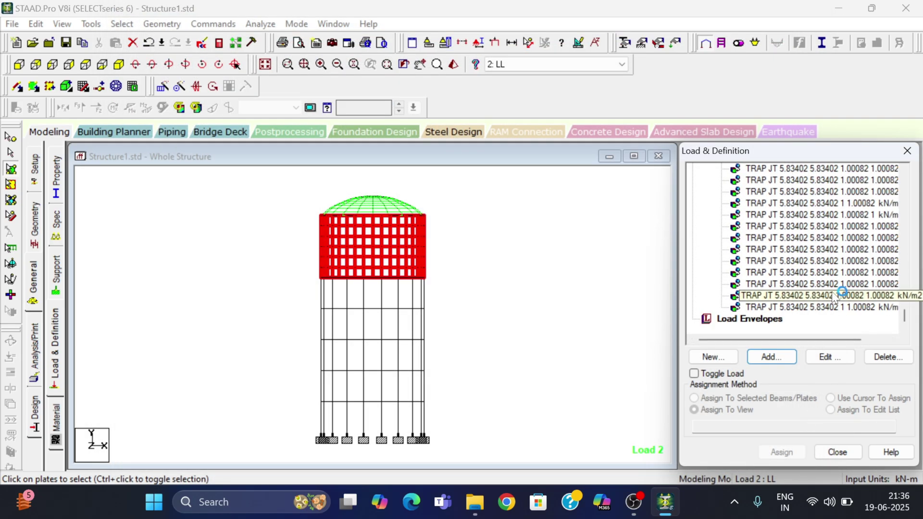
- Decline the auto save and examine several of the generated trapezoidal plate loads in load case LL
scroll(835, 298, up, 1)
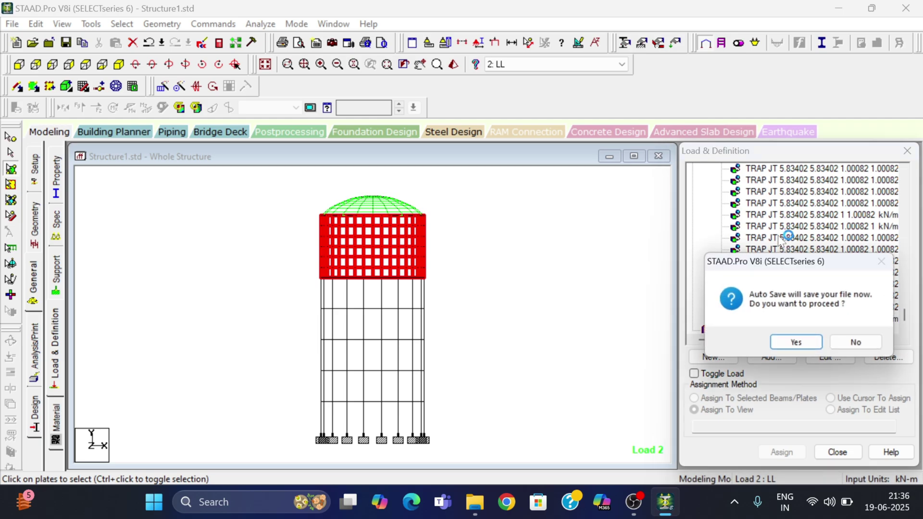
click(858, 343)
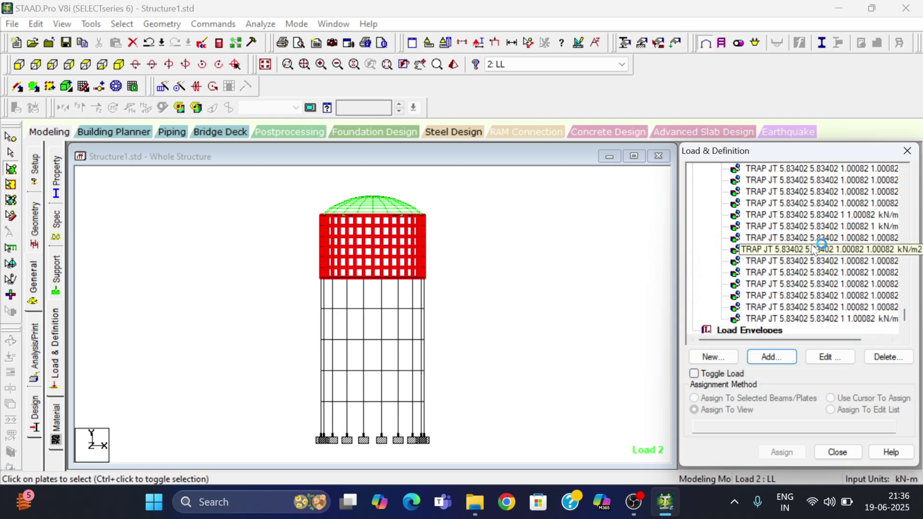
click(803, 228)
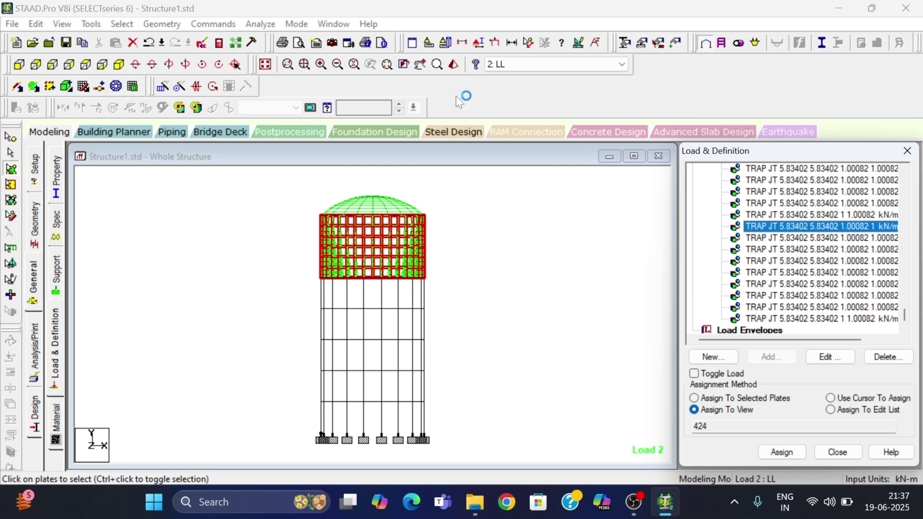
click(510, 276)
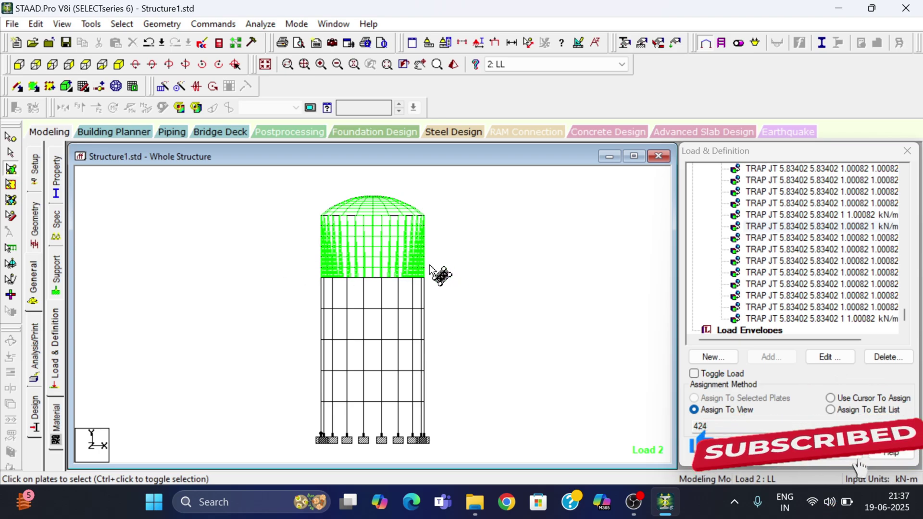
click(789, 284)
click(778, 239)
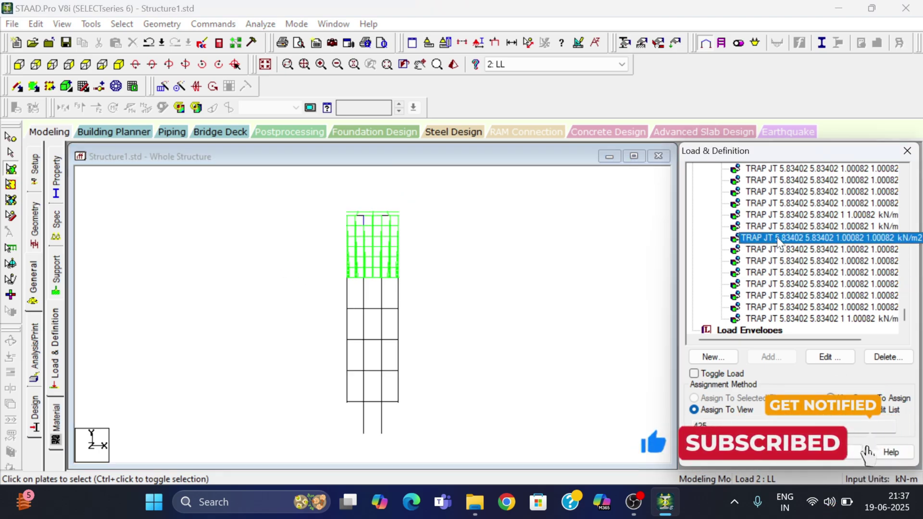
click(782, 204)
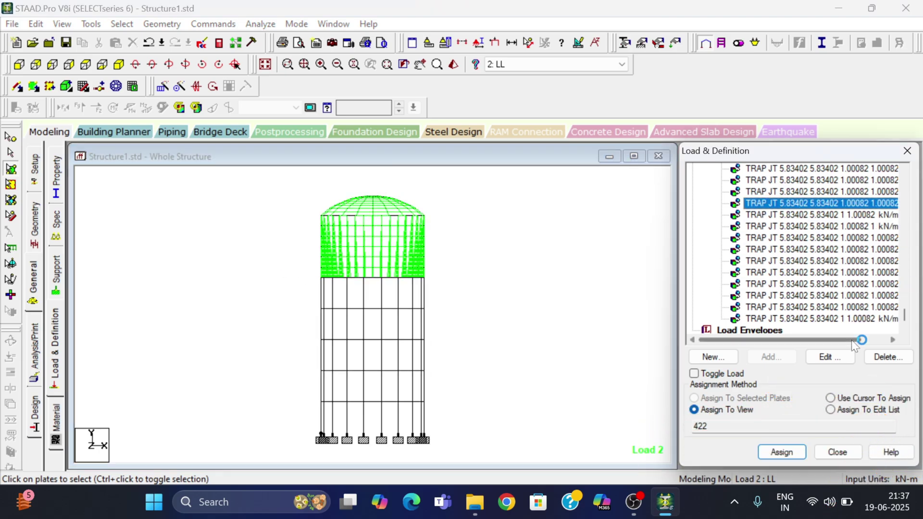
click(798, 307)
click(792, 249)
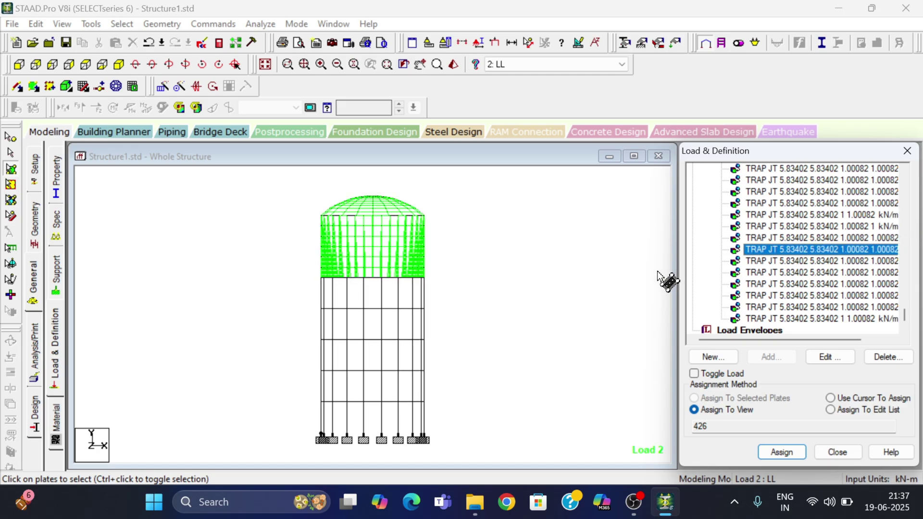
click(57, 331)
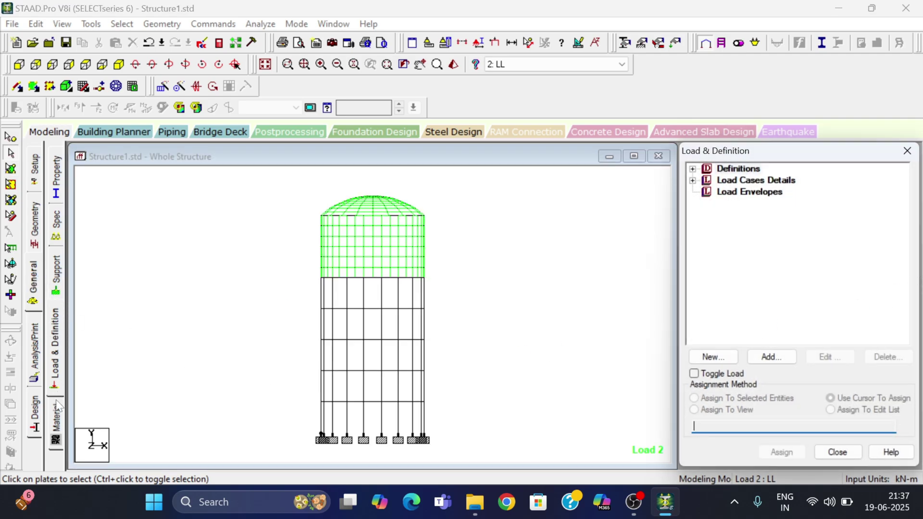
- Add a Perform Analysis command with the print option All
click(35, 346)
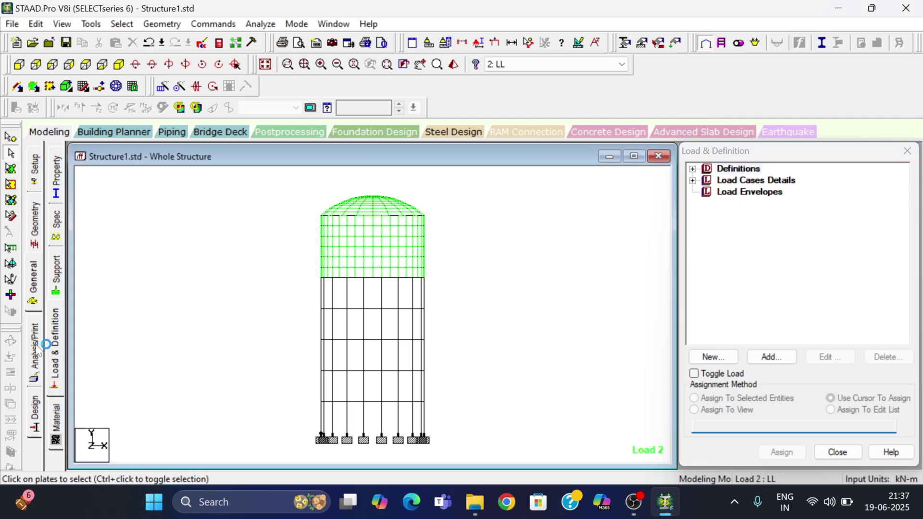
click(401, 289)
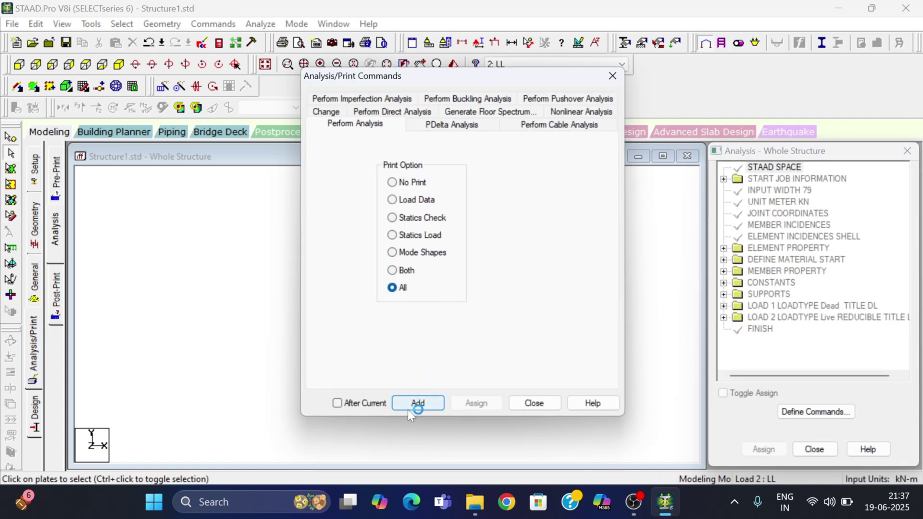
click(416, 405)
click(538, 403)
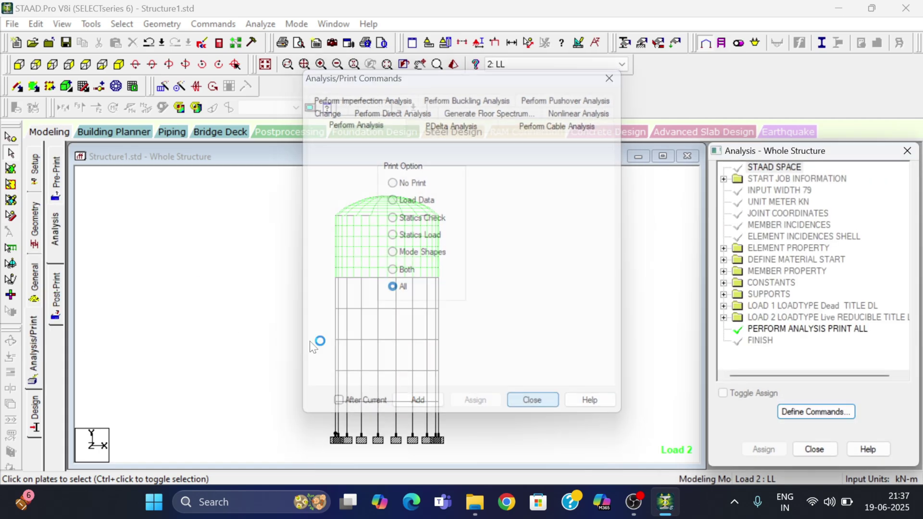
- Run the analysis of the tank model and finish it by staying in modeling mode
click(260, 24)
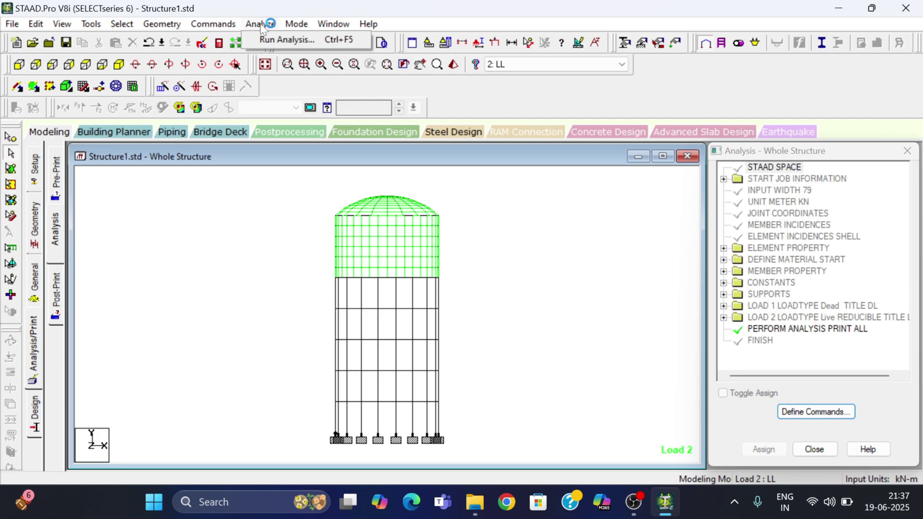
click(272, 36)
click(253, 24)
click(284, 40)
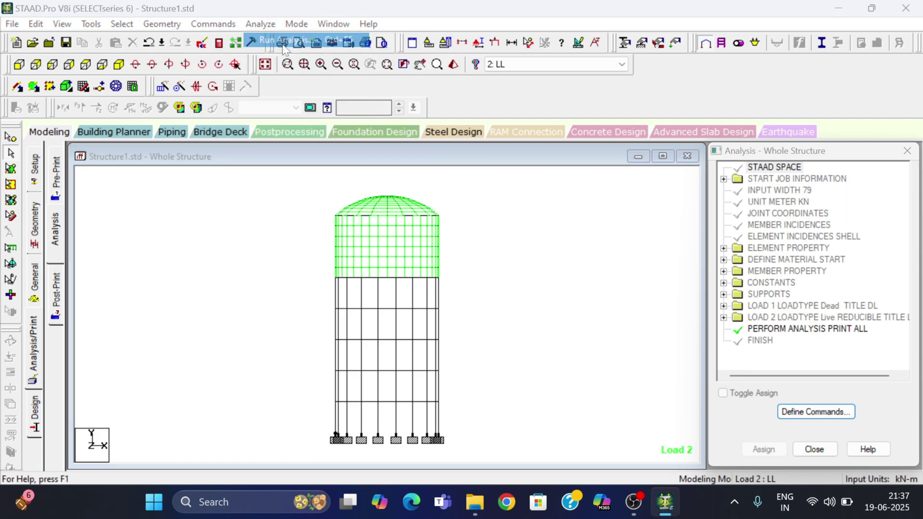
click(391, 271)
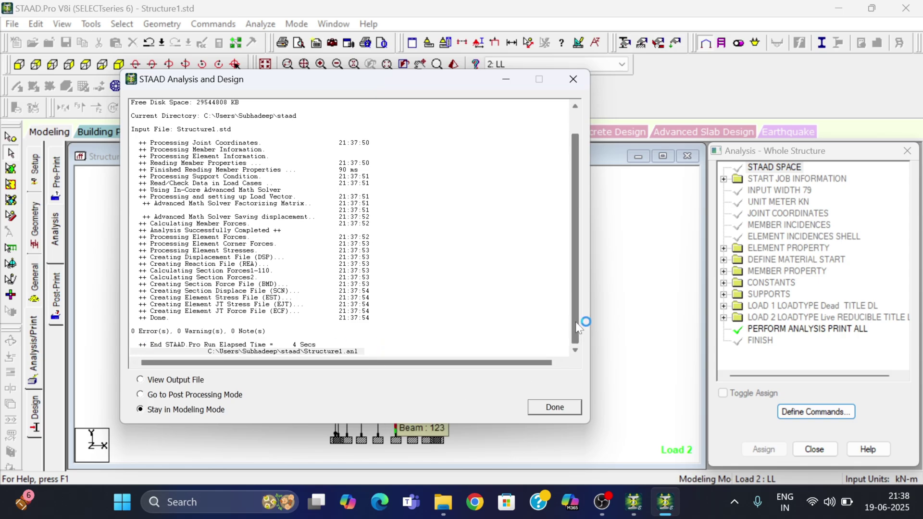
click(554, 408)
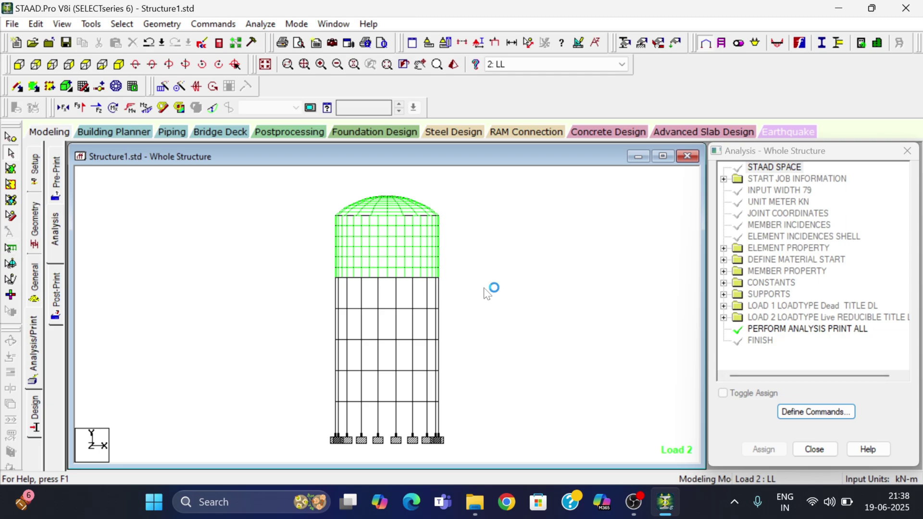